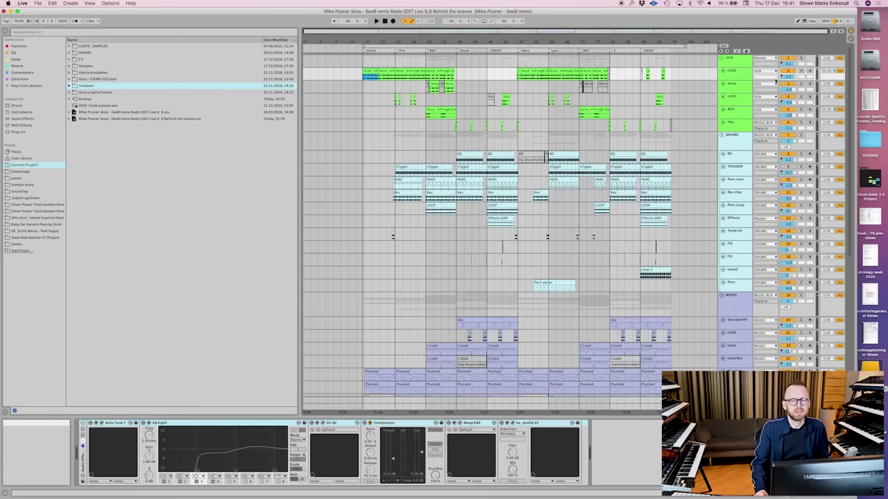
- Solo the upper LEAD vocal track in the VOX group and play it from its first clip
click(801, 71)
click(373, 73)
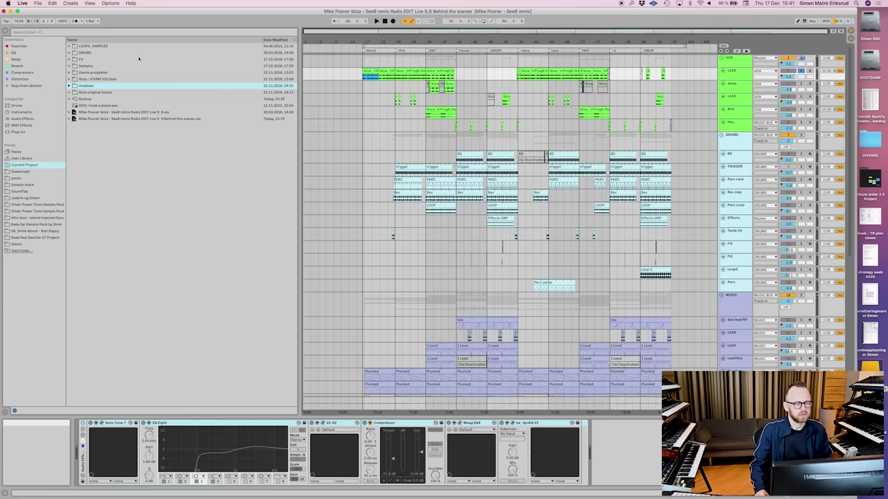
key(space)
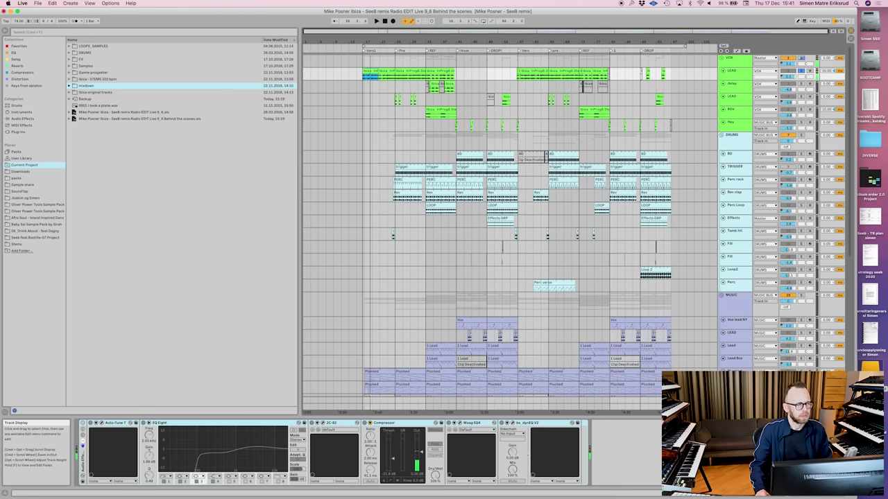
- Set the project tempo to 102 BPM and switch on the LEAD vocal's audio effect rack
click(18, 21)
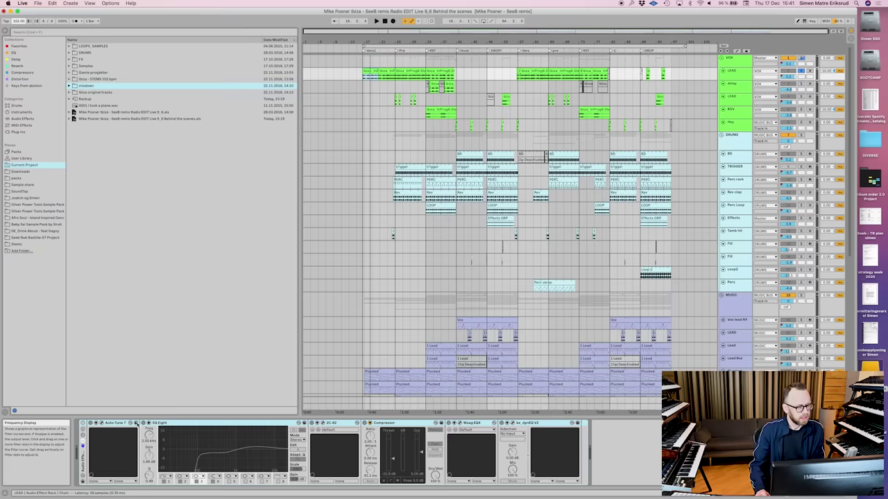
click(83, 423)
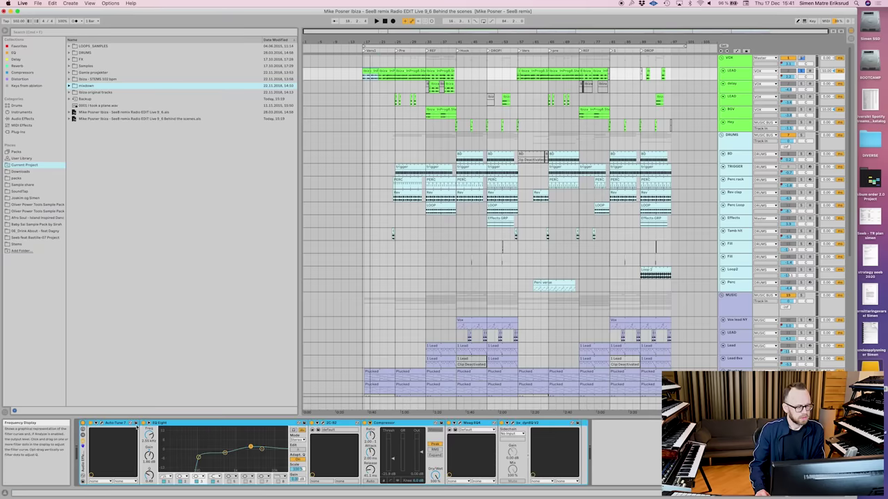
- Inspect the LEAD vocal's effect chain by showing the 2C-B2 reverb, the Compressor's sidechain settings, Maag EQ4 and bx_dynEQ V2
click(322, 424)
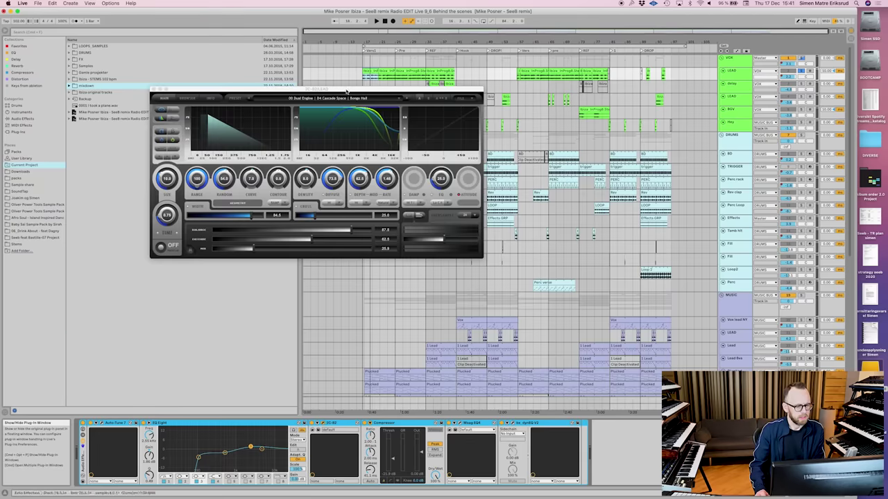
drag(353, 91, 316, 94)
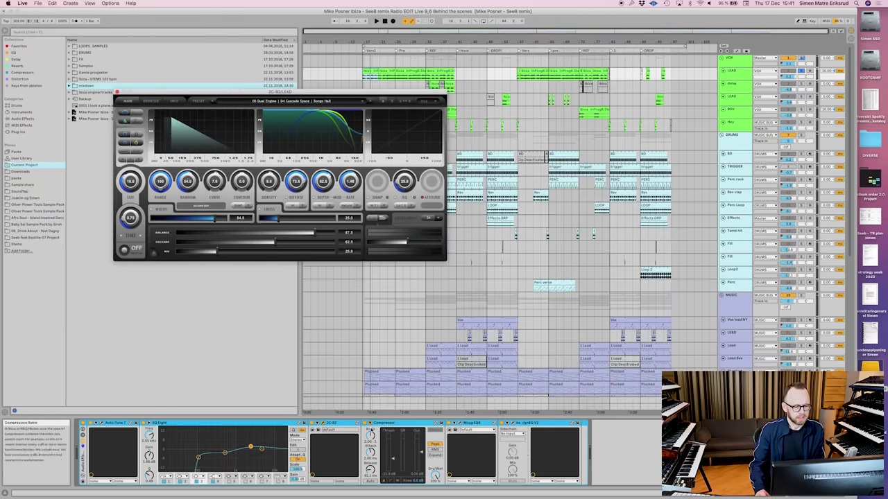
click(370, 423)
click(522, 423)
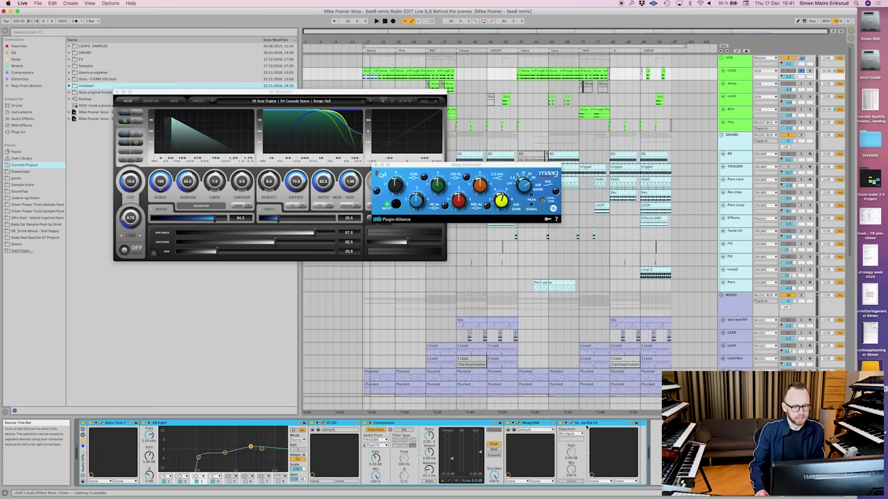
click(570, 423)
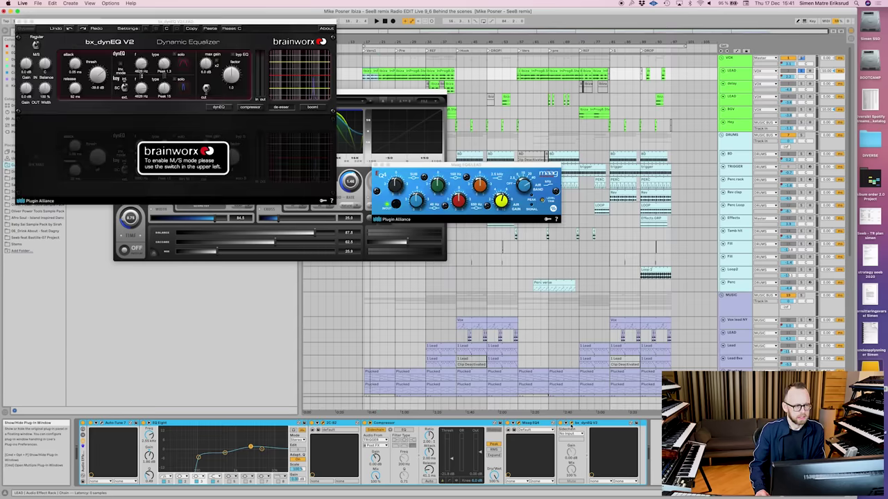
drag(62, 20, 293, 96)
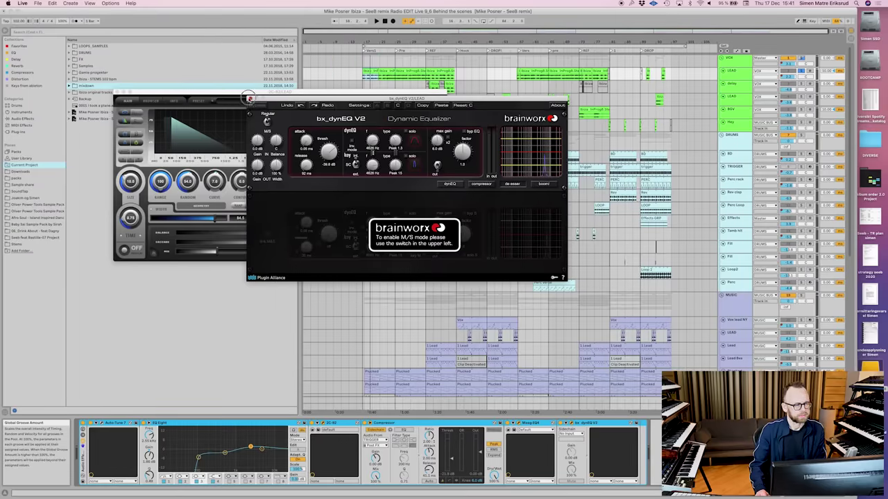
- Close the vocal plug-in windows and play the lead vocal with its effects active
click(249, 98)
click(375, 166)
key(space)
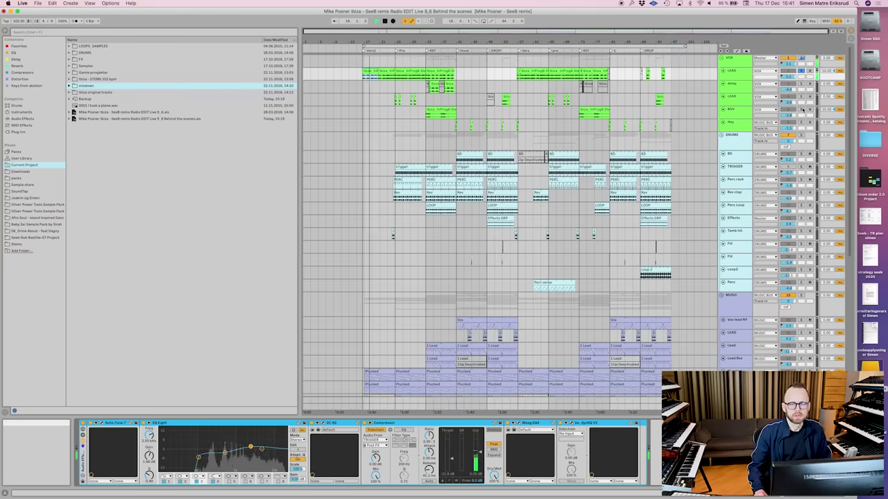
key(space)
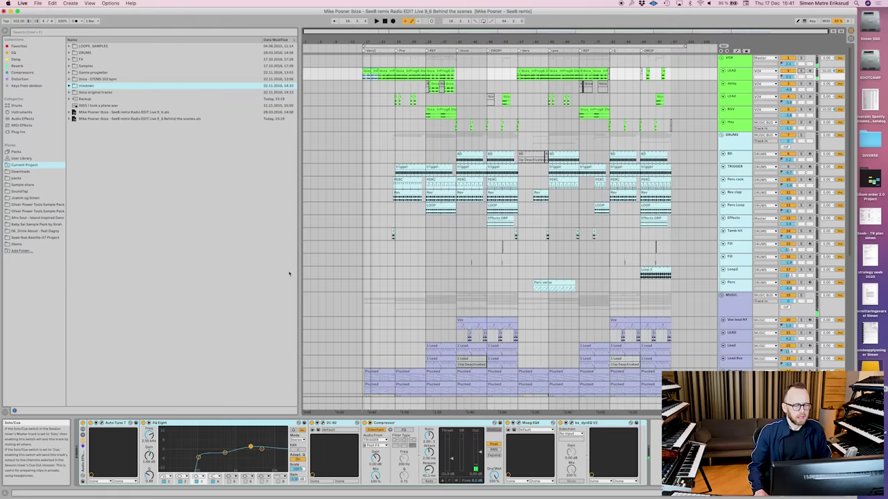
- Look over the arrangement and highlight the drum tracks across the length of the song
scroll(398, 310, down, 3)
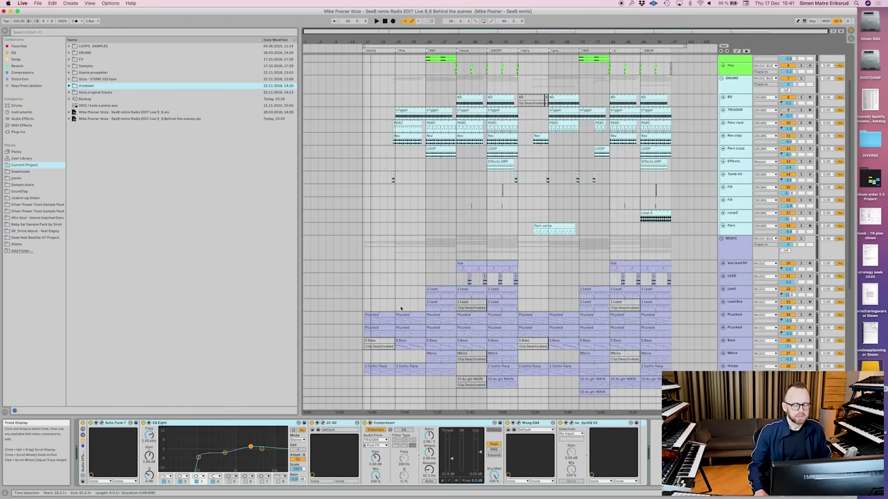
scroll(441, 288, up, 3)
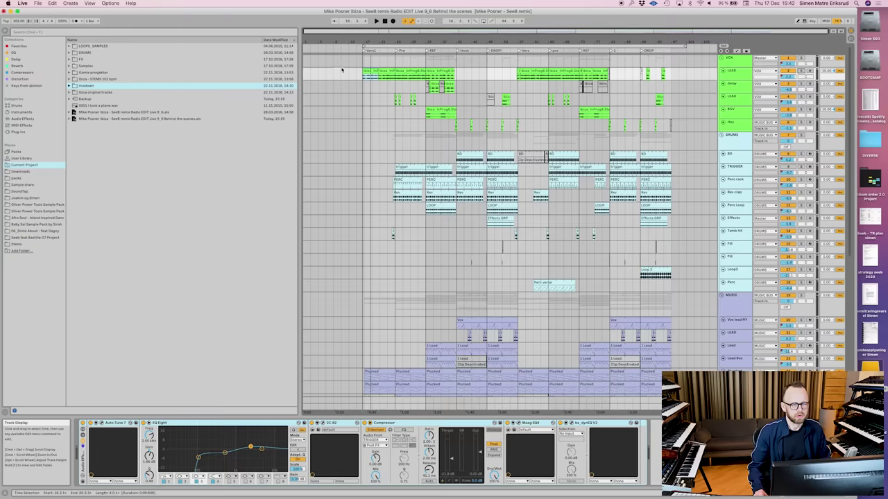
scroll(368, 174, down, 1)
drag(384, 153, 680, 253)
scroll(700, 263, down, 7)
scroll(700, 264, down, 3)
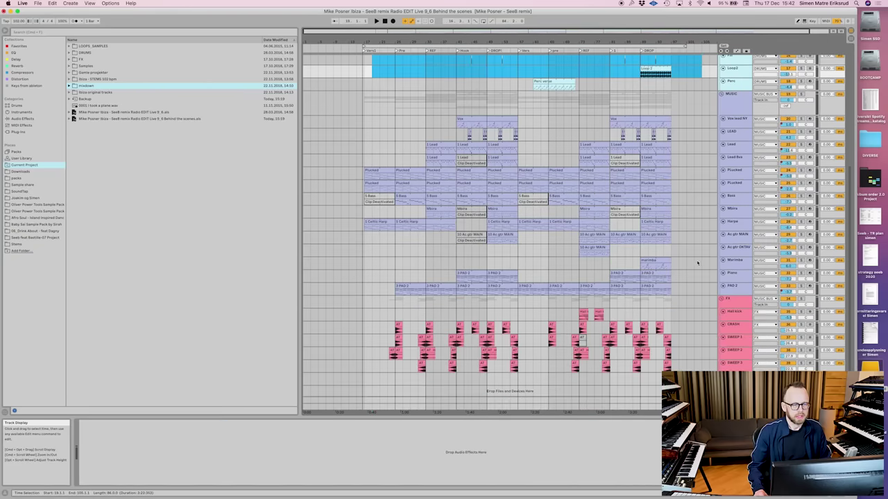
- Highlight the MUSIC group's tracks and the FX group's tracks across the whole song
drag(342, 119, 703, 283)
click(354, 287)
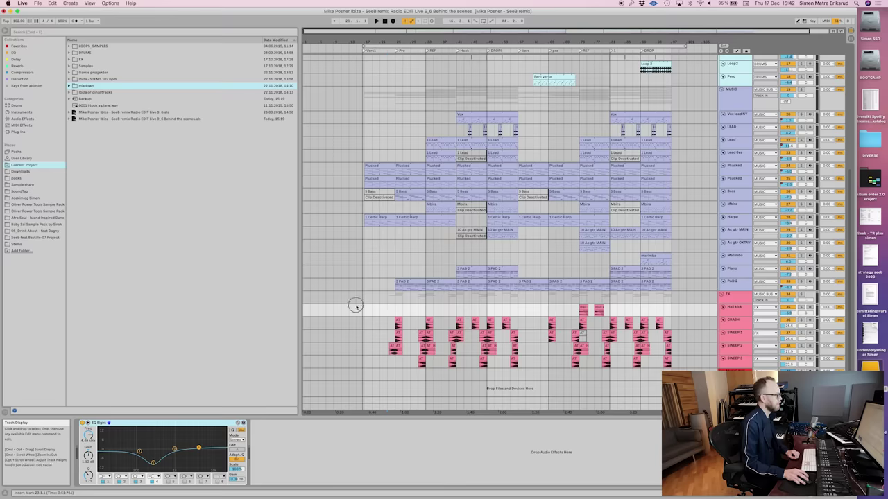
drag(357, 311, 707, 361)
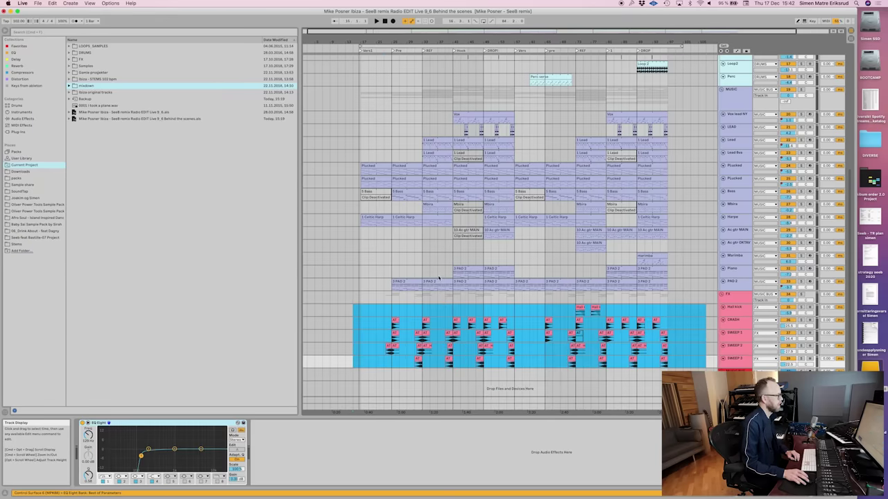
scroll(437, 277, up, 5)
scroll(436, 279, up, 3)
scroll(436, 280, down, 4)
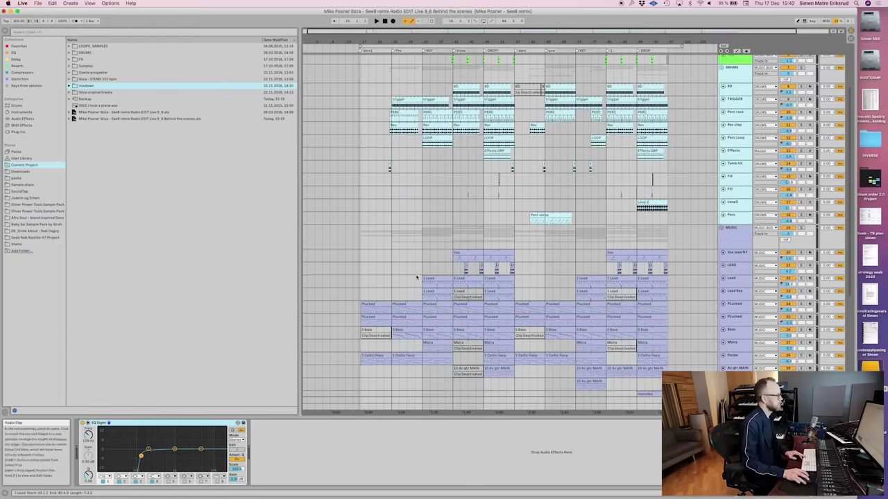
- Show the Massive synth of the upper Plucked track and move its window clear of the arrangement clips
click(726, 305)
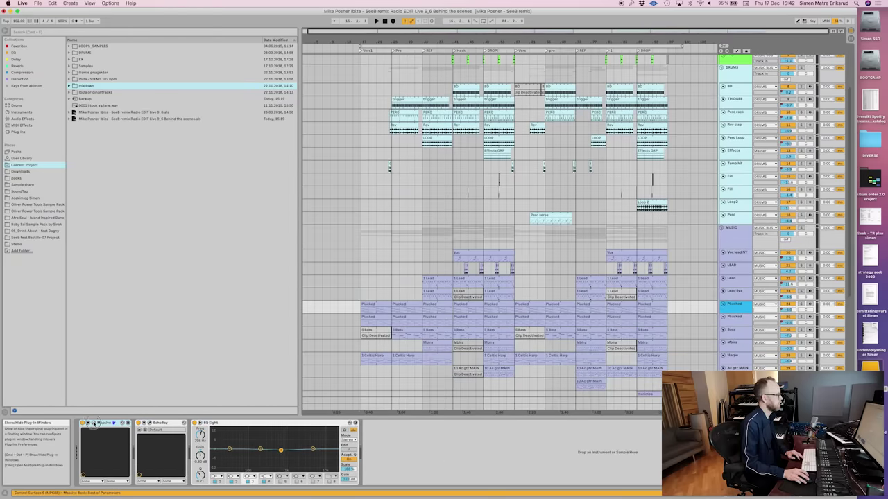
click(93, 423)
drag(623, 179, 99, 122)
- Solo the upper Plucked track and play its first clip
click(802, 305)
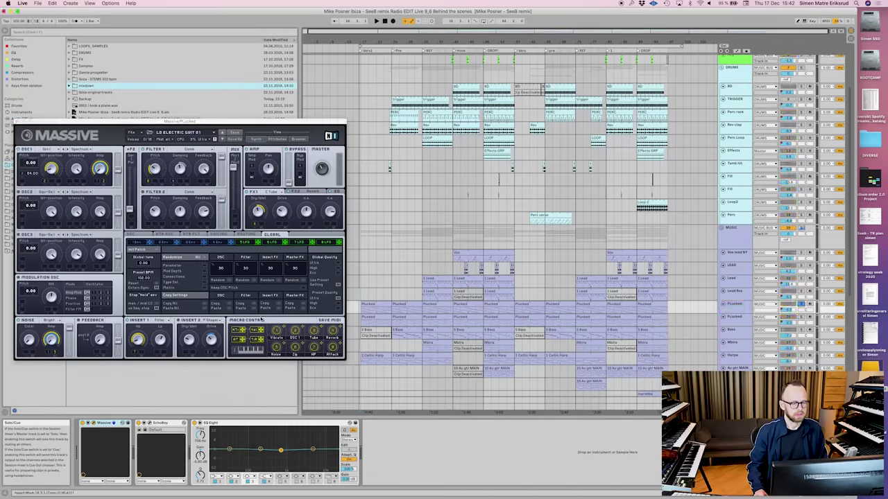
click(370, 306)
key(space)
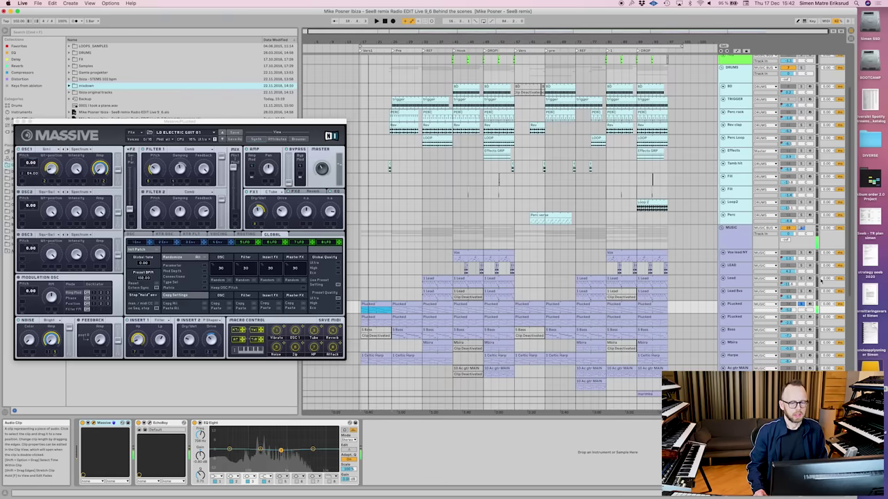
key(space)
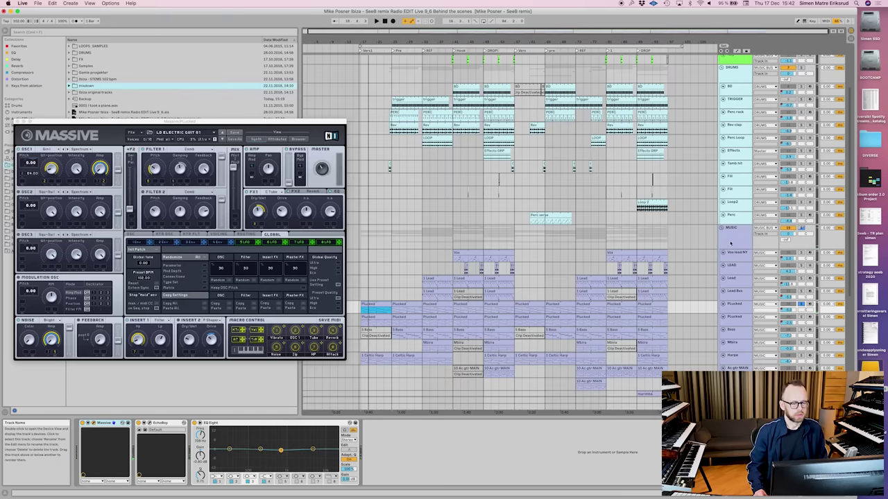
- Inspect the first FilterFreak1 on the MUSIC group and play the soloed Plucked part through the group
click(732, 240)
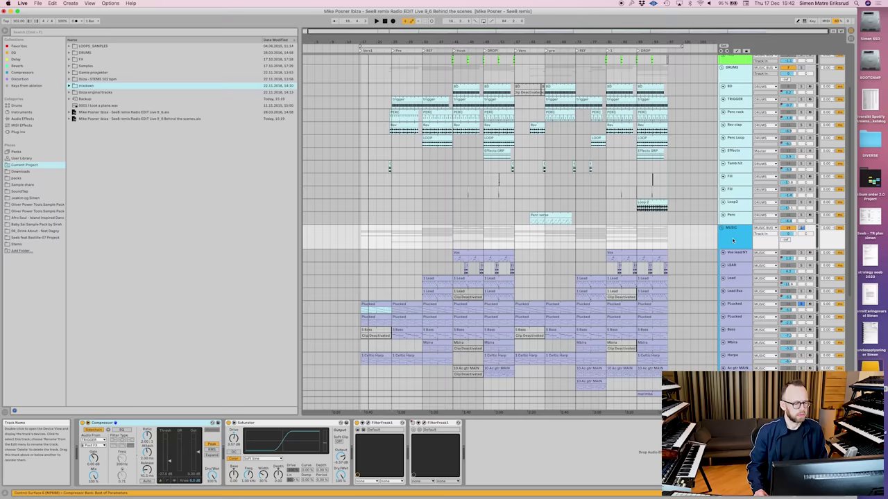
click(362, 430)
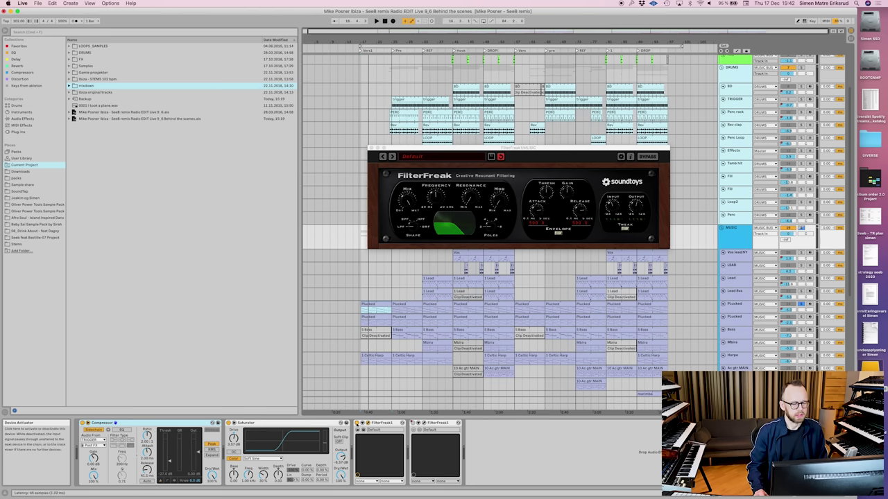
key(space)
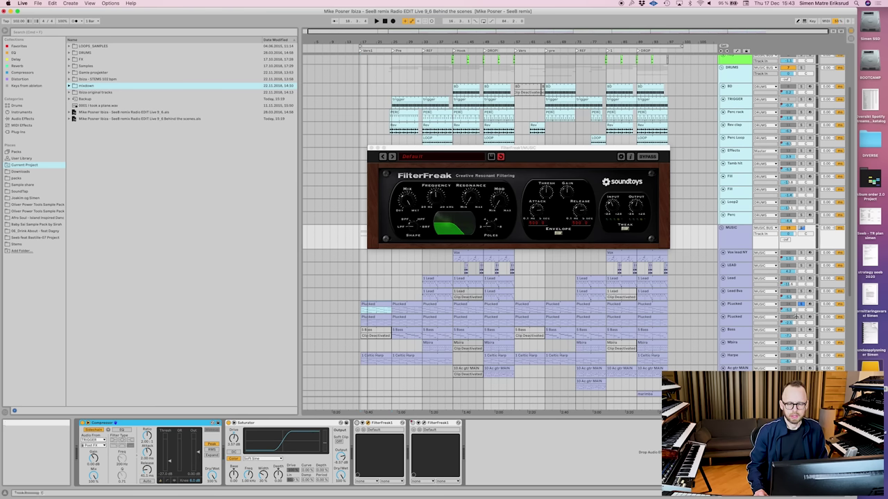
- Open the upper Plucked track's first clip in an enlarged note editor, zoom in on its notes and play it
double_click(383, 311)
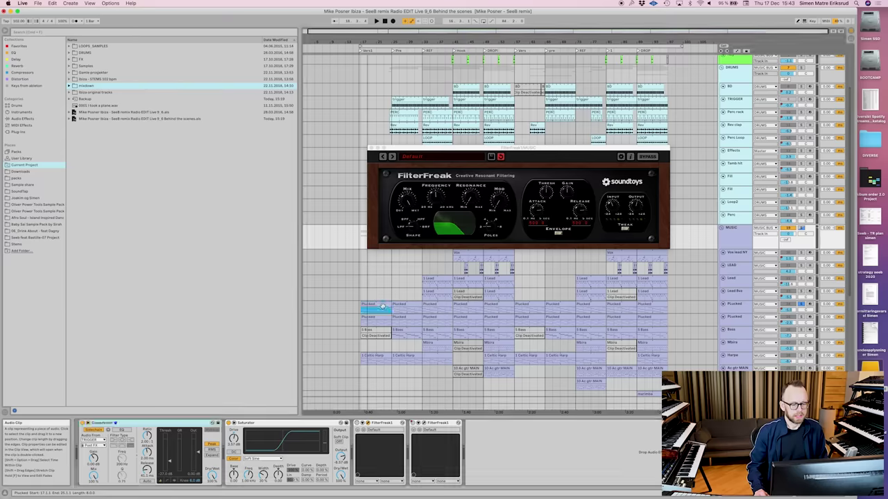
drag(410, 391, 409, 292)
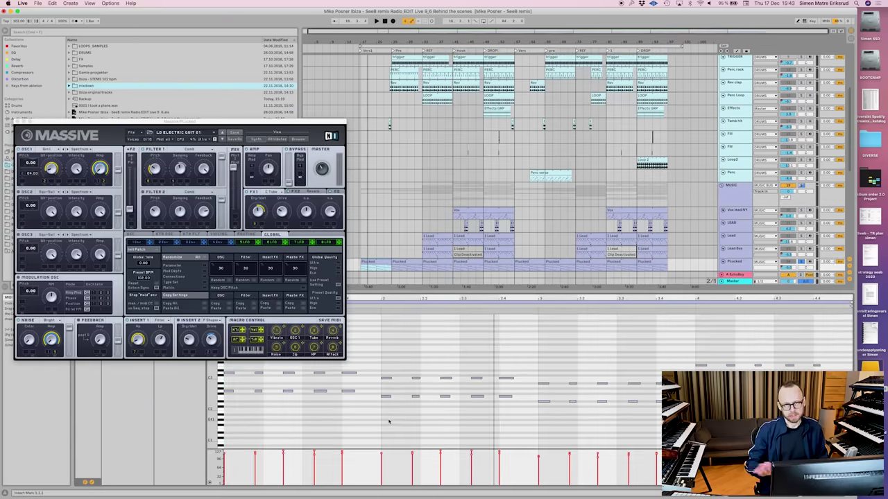
scroll(389, 421, up, 1)
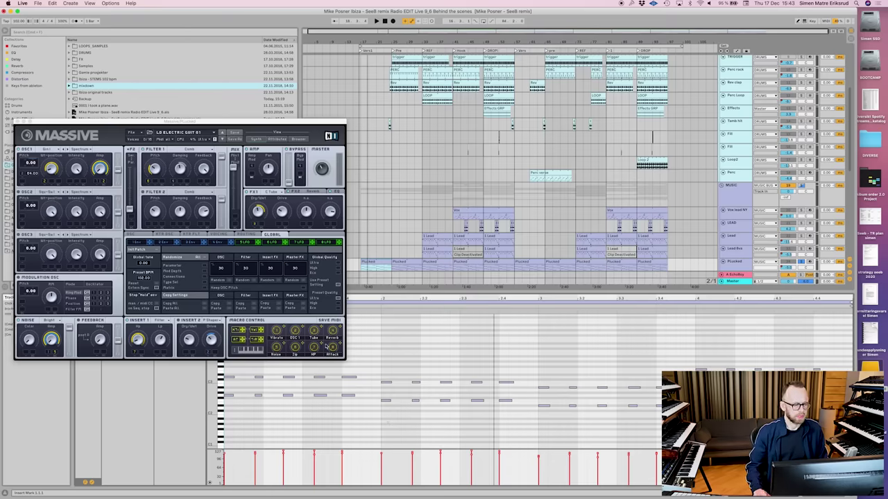
drag(215, 383, 270, 382)
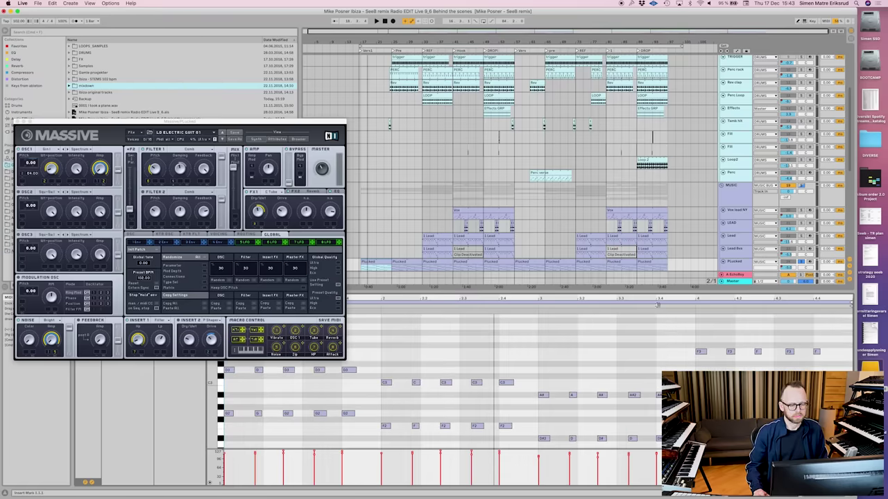
key(space)
scroll(444, 252, down, 2)
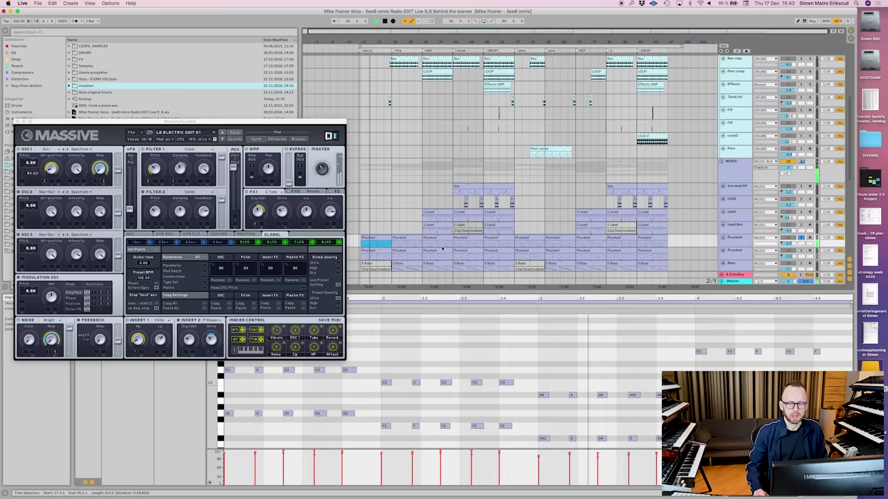
key(space)
- Solo the lower Plucked track and check its device chain with the LuSH-101 synth
click(495, 273)
click(377, 250)
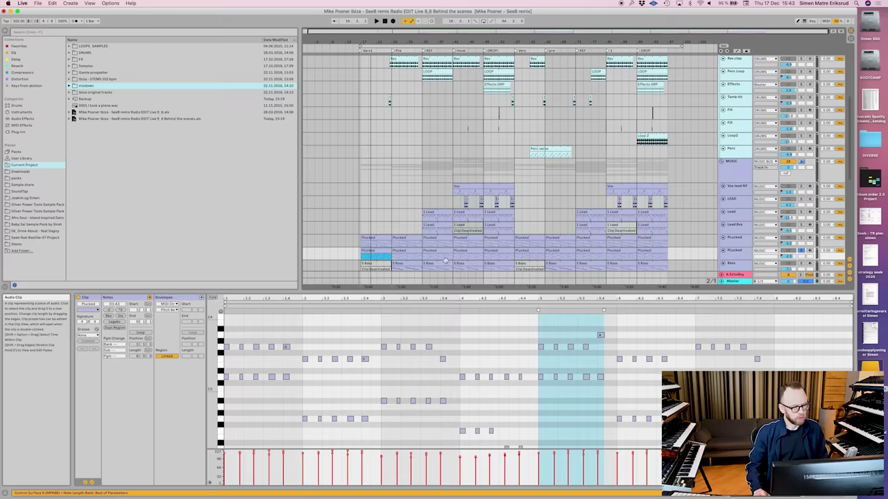
key(shift+Tab)
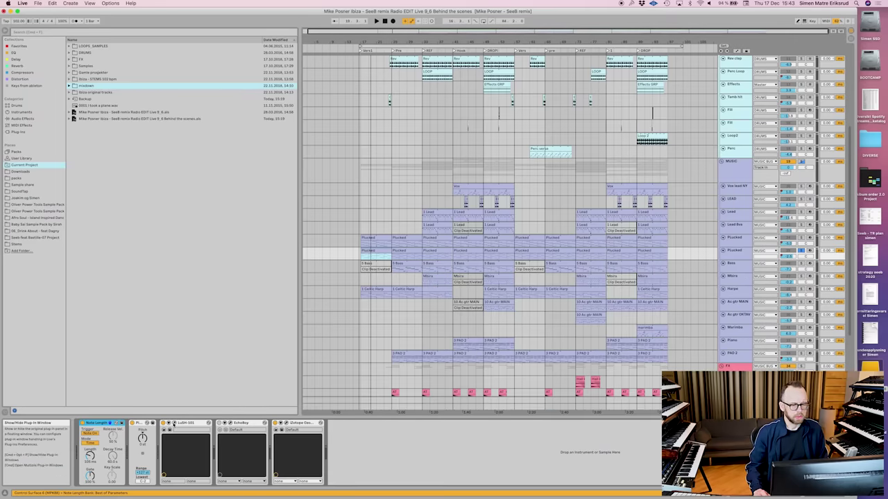
click(173, 424)
click(175, 425)
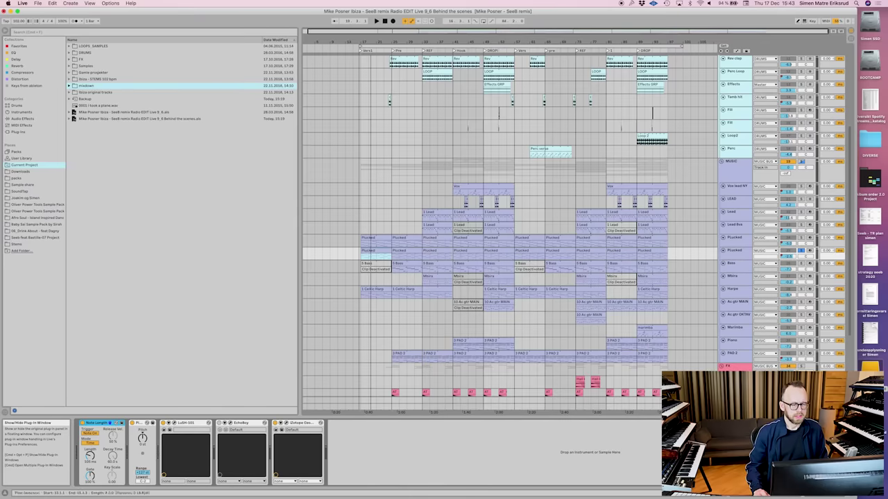
- Open the lower Plucked track's first clip in the note editor and zoom in on its notes
click(368, 254)
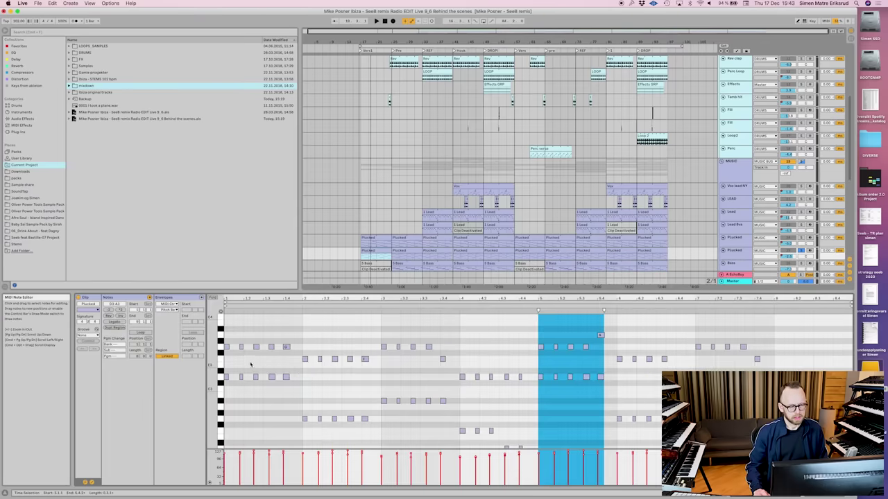
drag(212, 360, 224, 361)
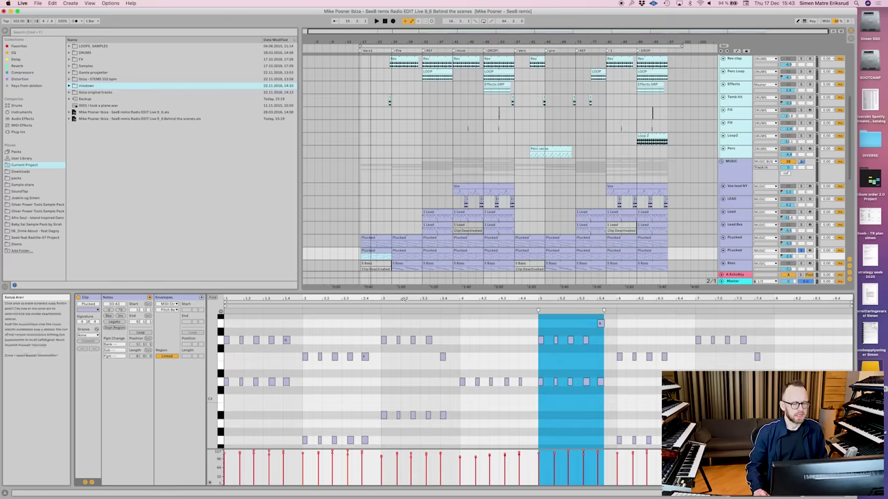
drag(398, 290, 397, 281)
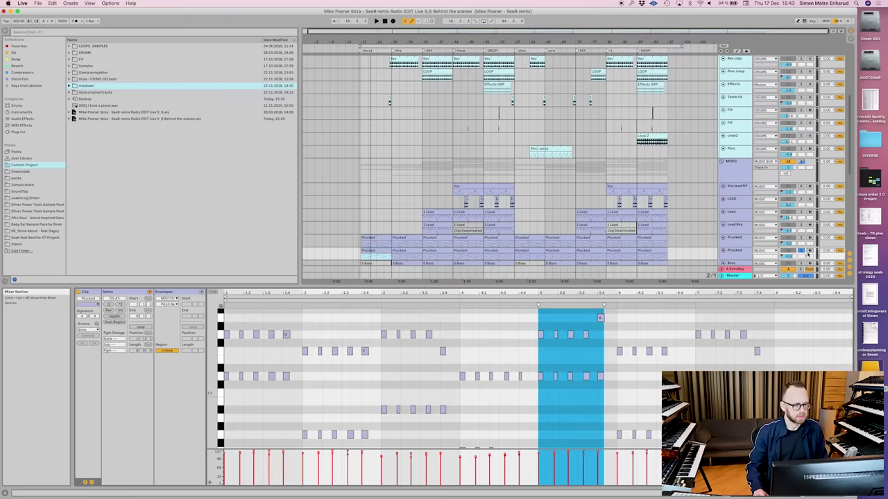
- Play the soloed lower Plucked part on its own, and play it together with the upper Plucked track added to the solo
key(space)
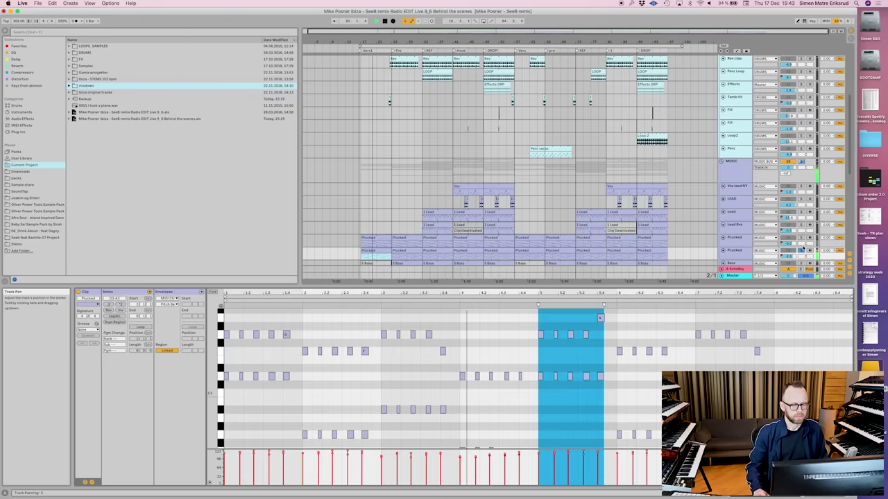
key(space)
super+click(802, 238)
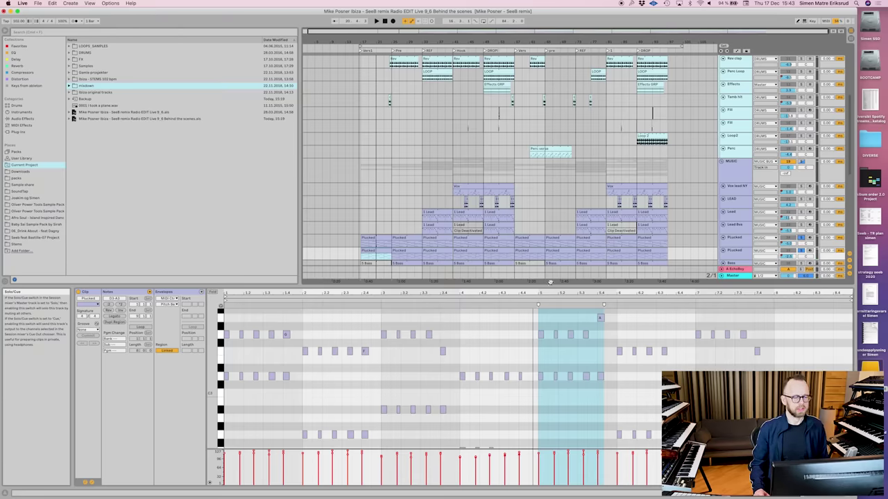
key(space)
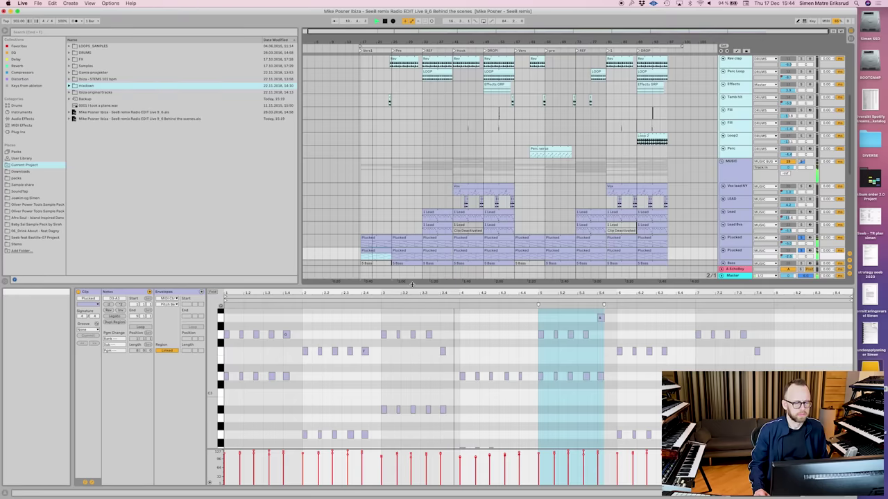
click(395, 354)
key(space)
- Check both Plucked tracks' device chains and play the pair with the MUSIC group's FilterFreak window moved clear of the group's track
click(746, 254)
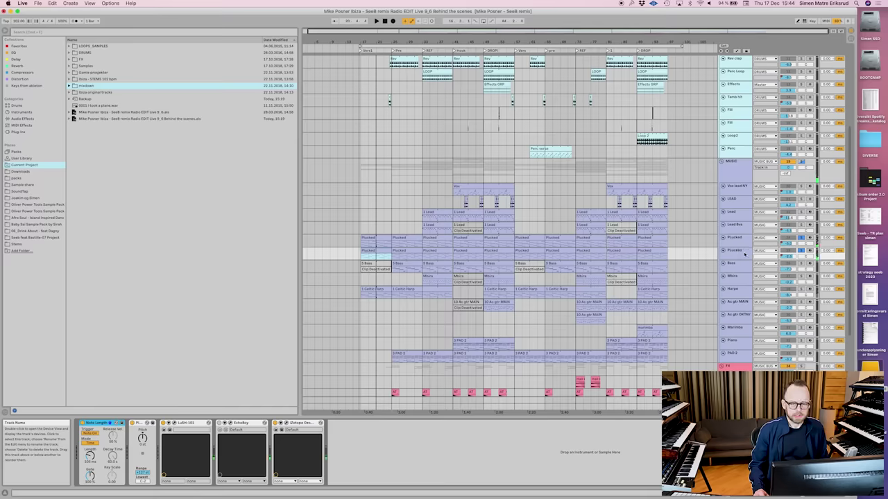
click(744, 244)
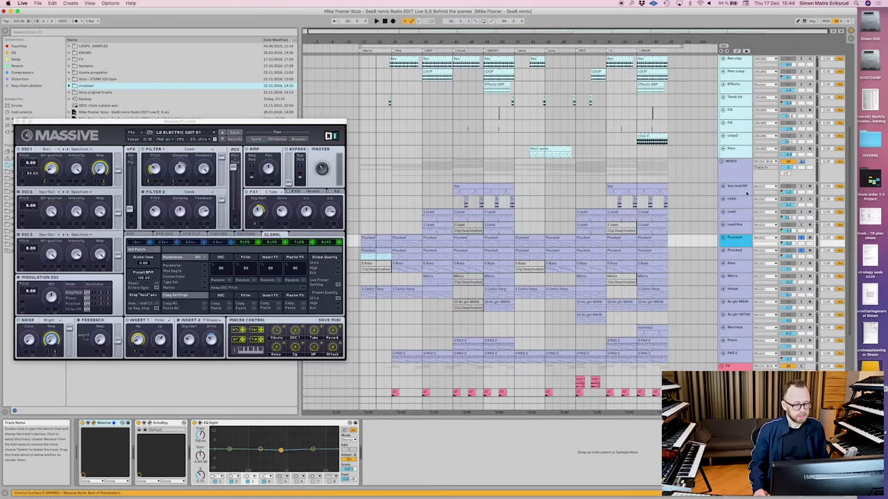
click(743, 165)
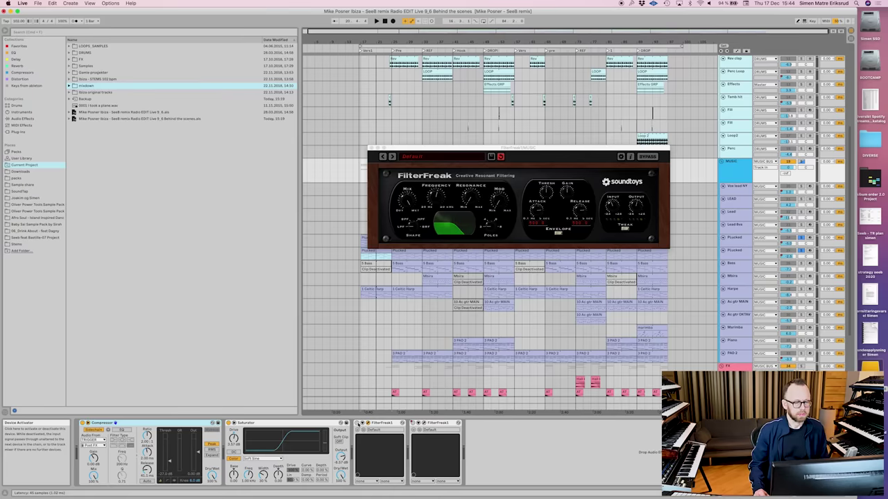
key(space)
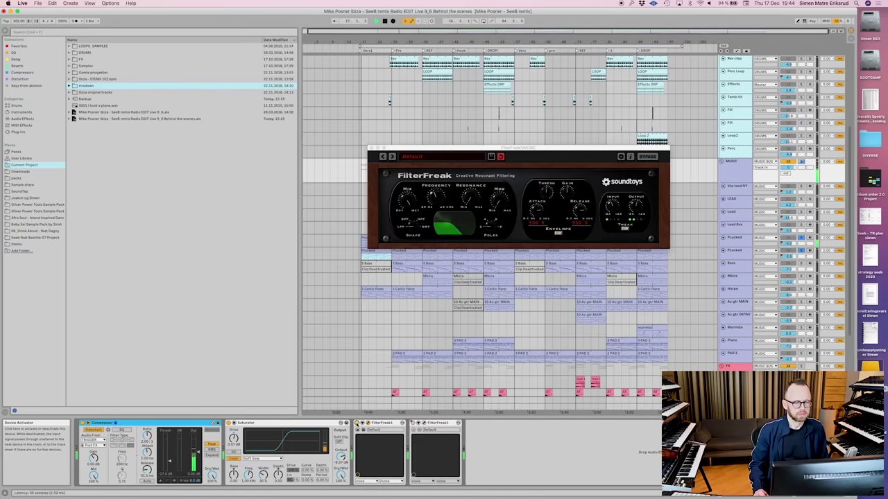
drag(544, 150, 527, 273)
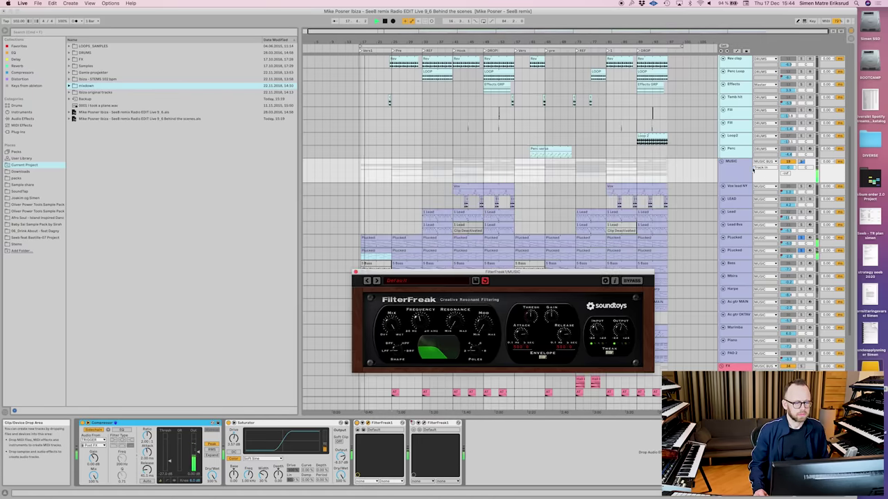
- Examine the MUSIC group's FilterFreak1 automation during playback, and close the plug-in window and hide the automation
key(a)
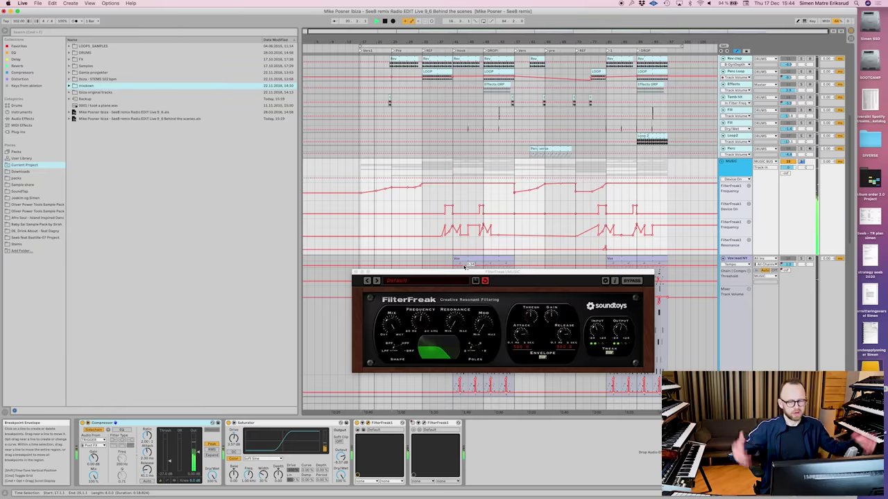
key(space)
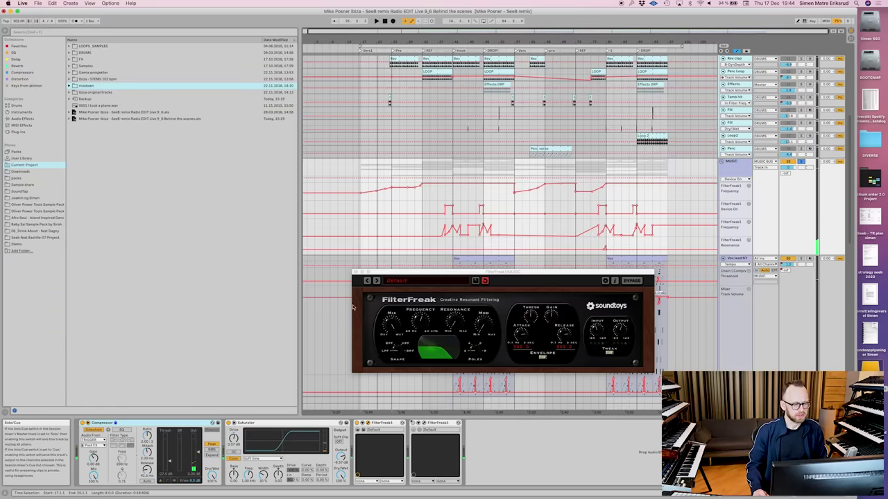
click(355, 273)
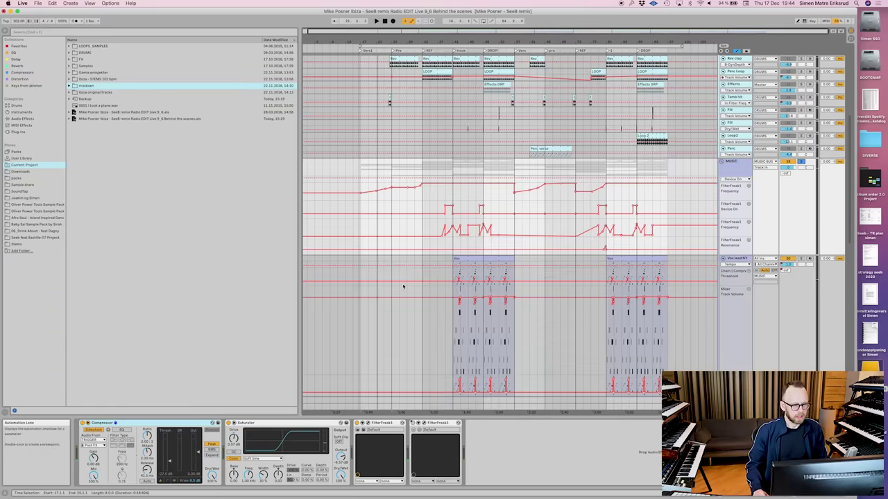
key(a)
- Solo and play the Harpe track from its first clip, and inspect its Kontakt 5 instrument with the ARIA Celtic Harp
click(378, 222)
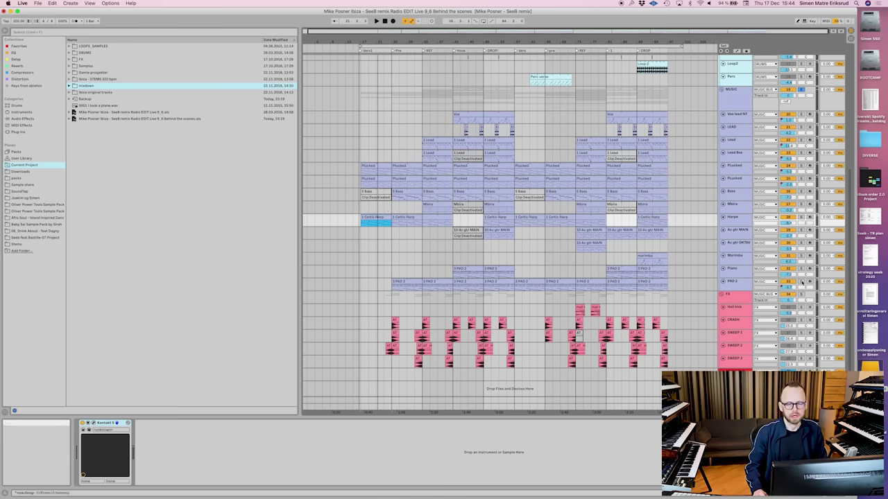
click(801, 218)
click(801, 218)
key(space)
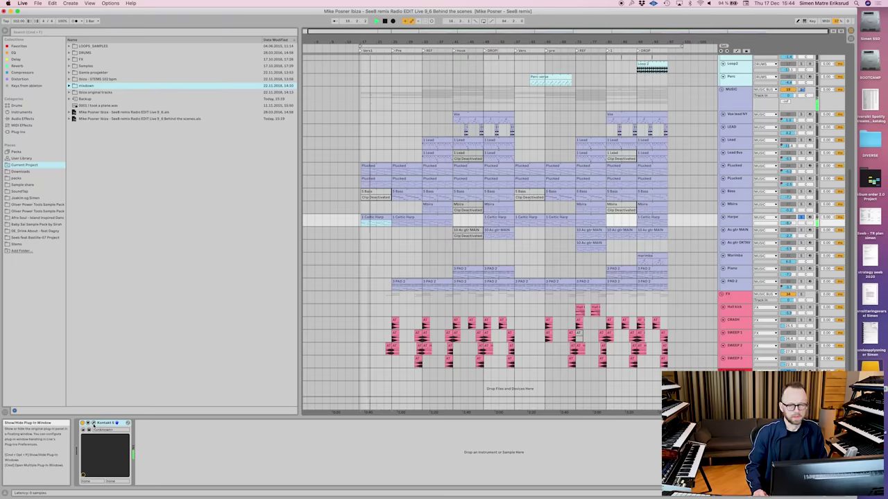
click(94, 425)
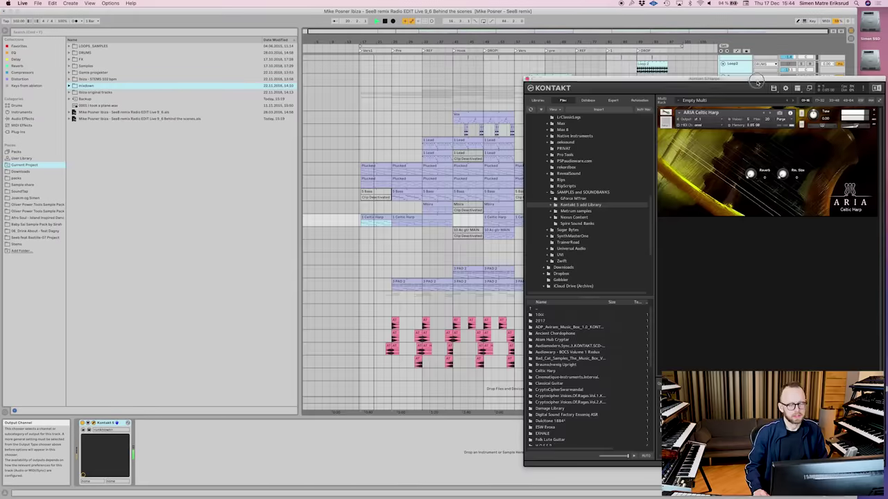
drag(761, 82, 328, 54)
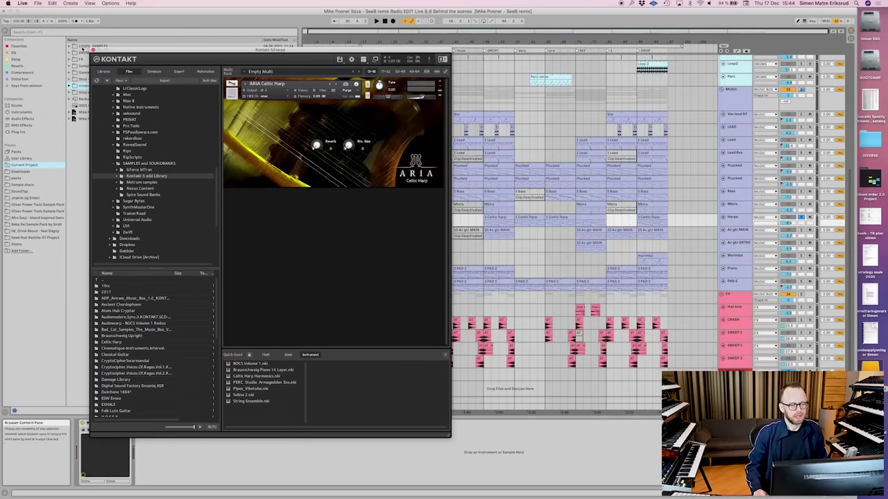
click(94, 52)
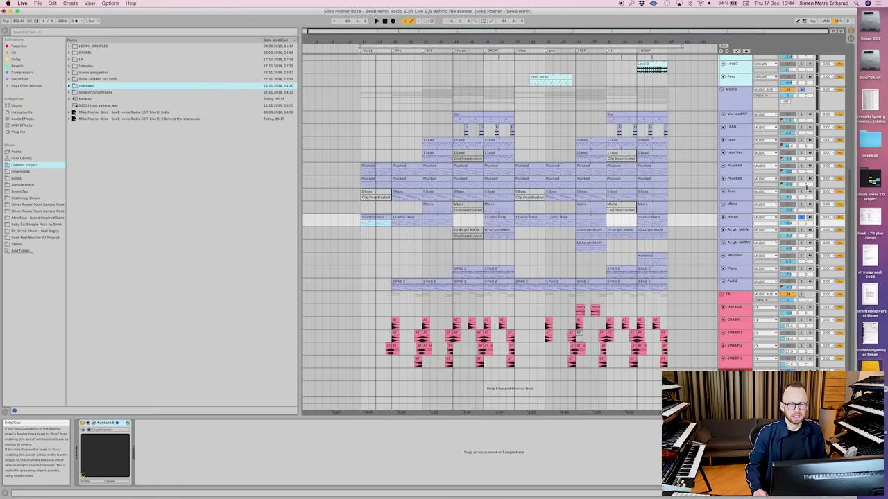
- Play the Harpe track together with both Plucked tracks from the start of the Vers1 section
key(space)
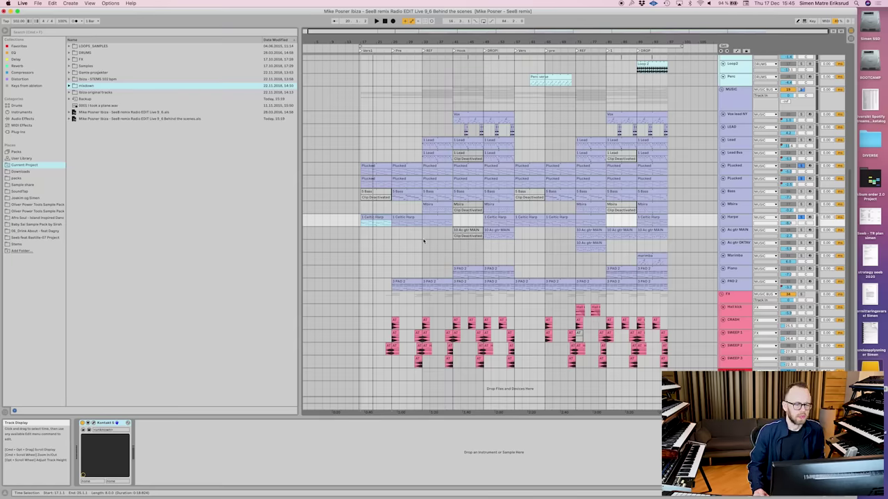
scroll(443, 269, up, 4)
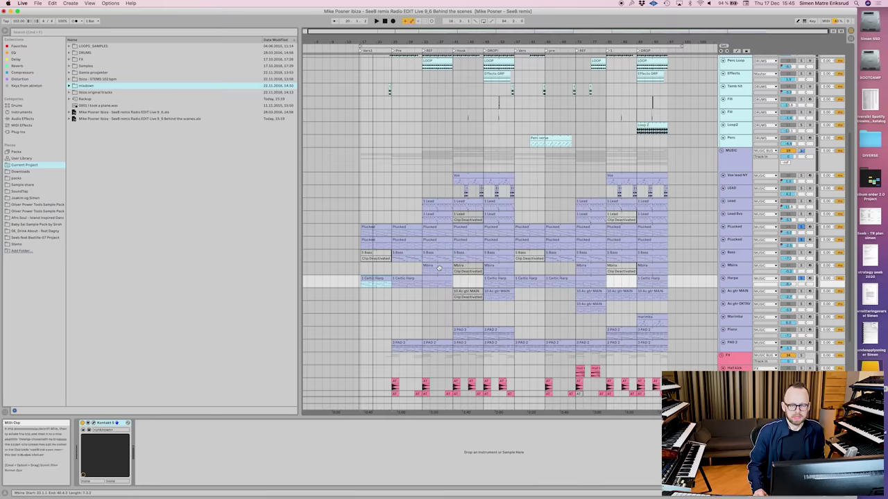
click(369, 279)
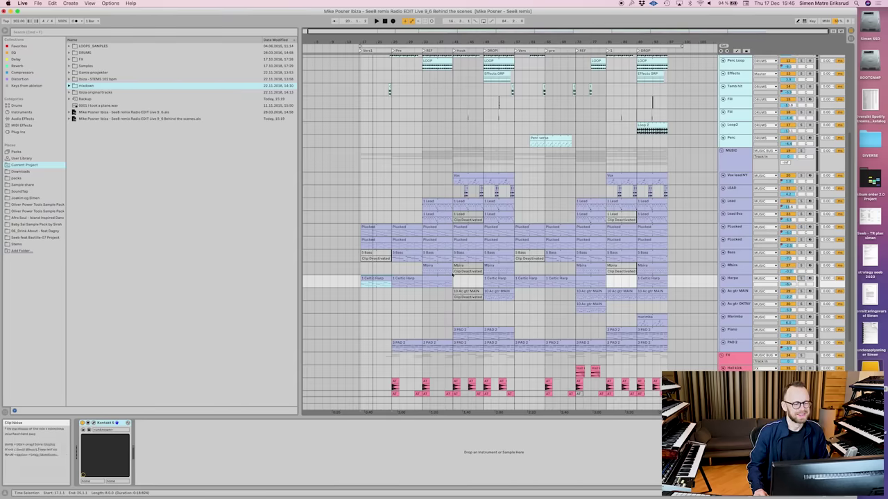
click(373, 278)
click(362, 194)
scroll(361, 194, down, 1)
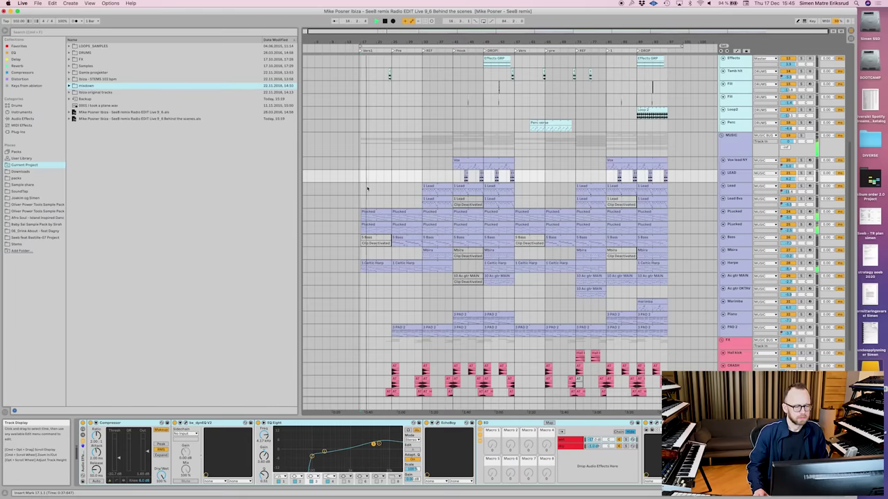
scroll(413, 283, up, 3)
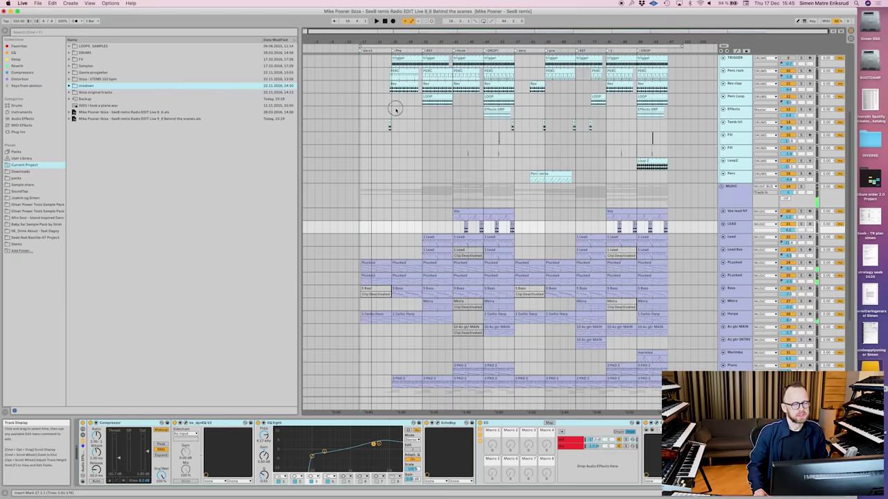
- Select the Perc rack's first clip in the Pre section to check its drum devices, and play the track soloed
click(426, 97)
scroll(394, 165, up, 5)
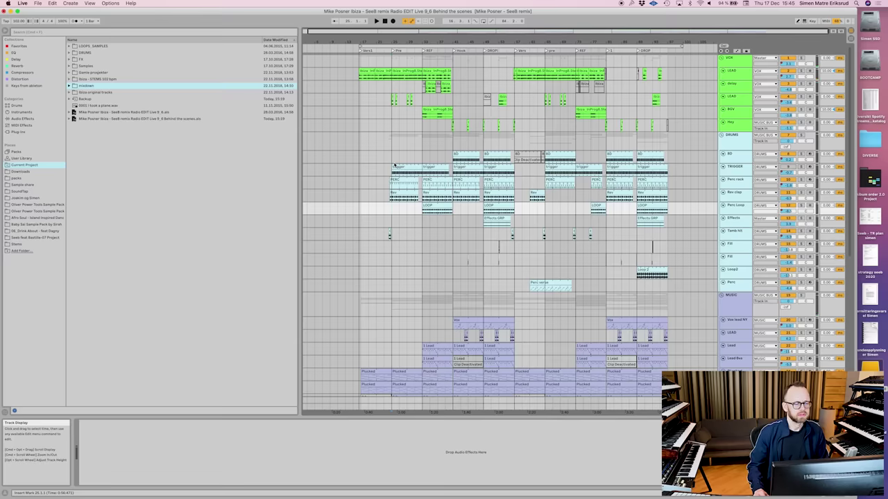
click(396, 181)
key(space)
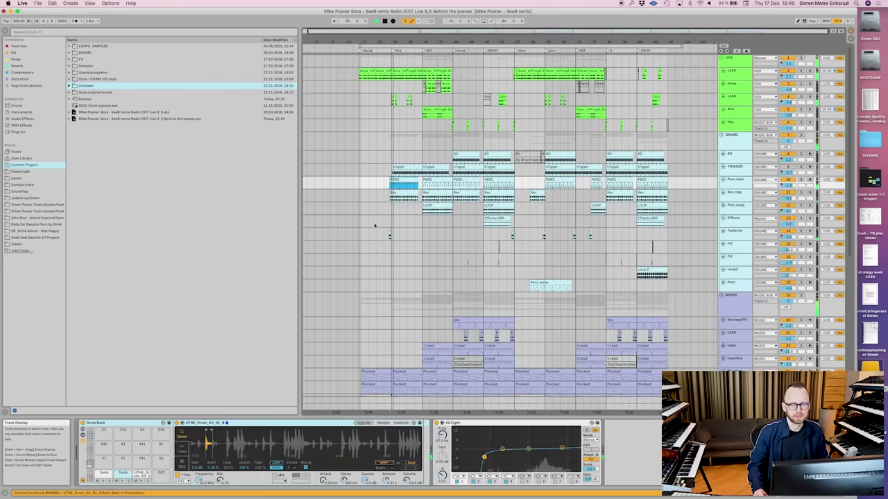
key(space)
click(399, 184)
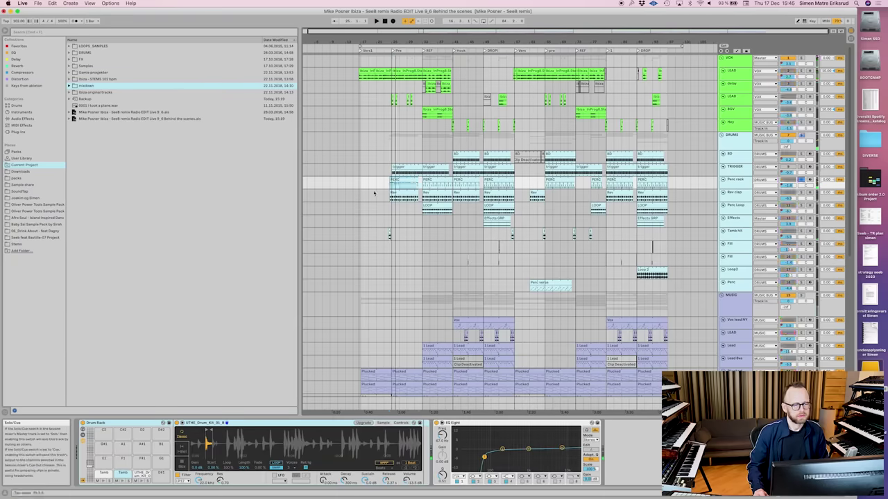
key(space)
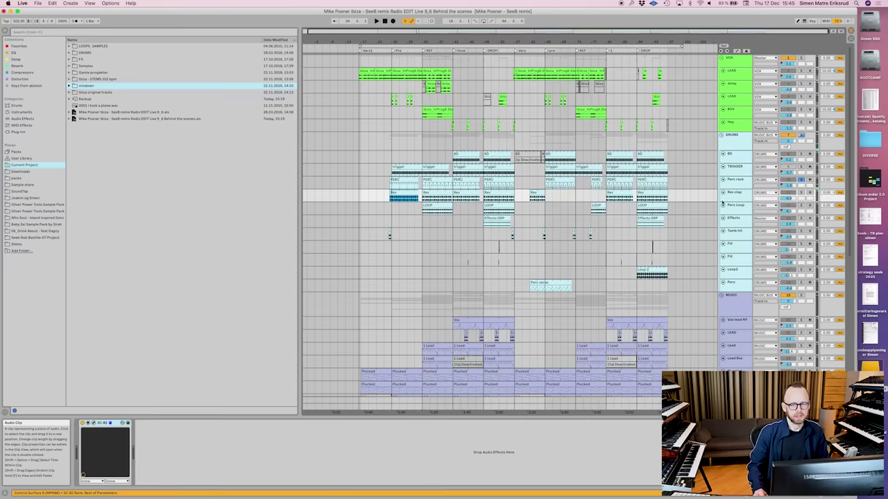
- Play the Rev clap track together with the soloed Perc rack, with the Rev clap waveform enlarged around the Pre section
key(space)
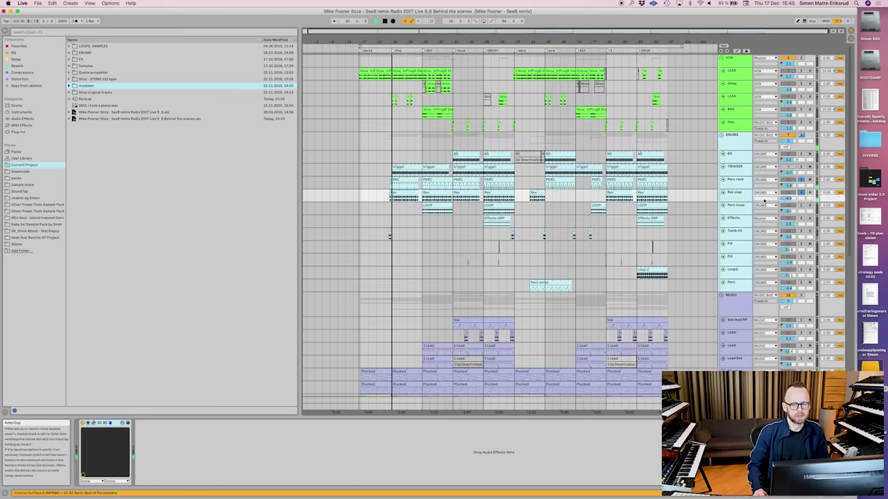
drag(743, 202, 744, 237)
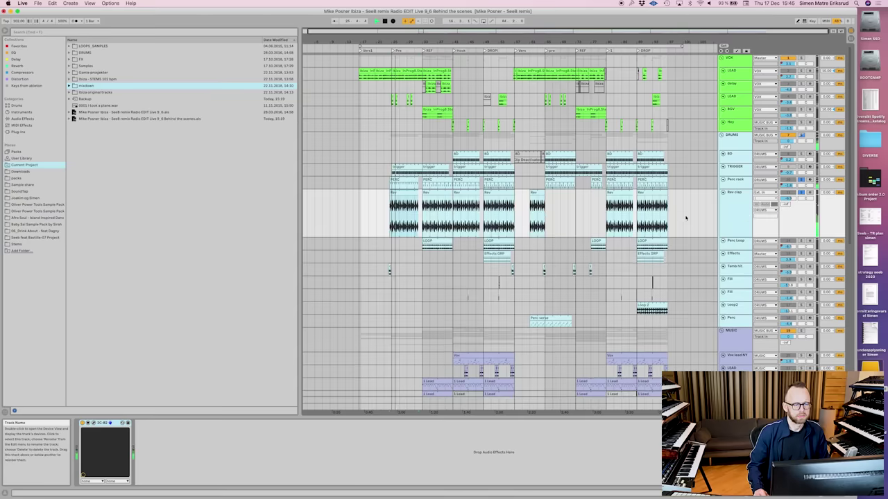
drag(395, 42, 395, 132)
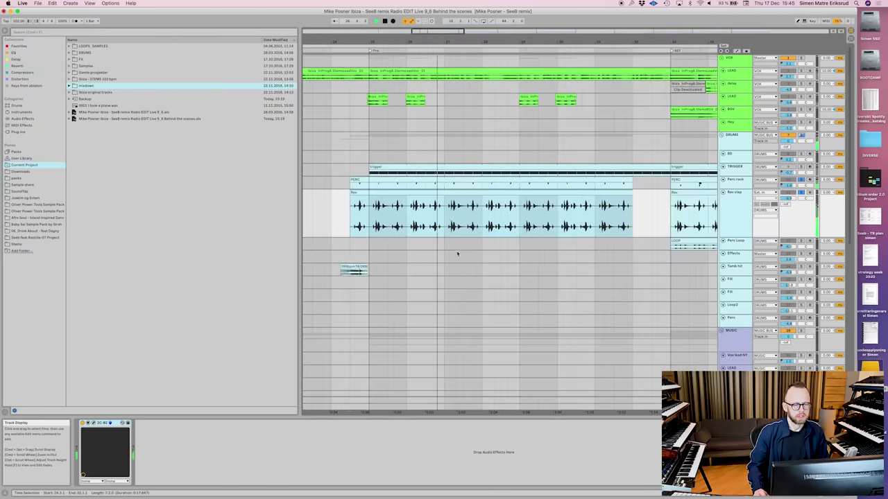
key(space)
- Open the first Rev clip's sample view, show its Clip Volume envelope and highlight two of the reversed clap hits
drag(370, 224, 450, 223)
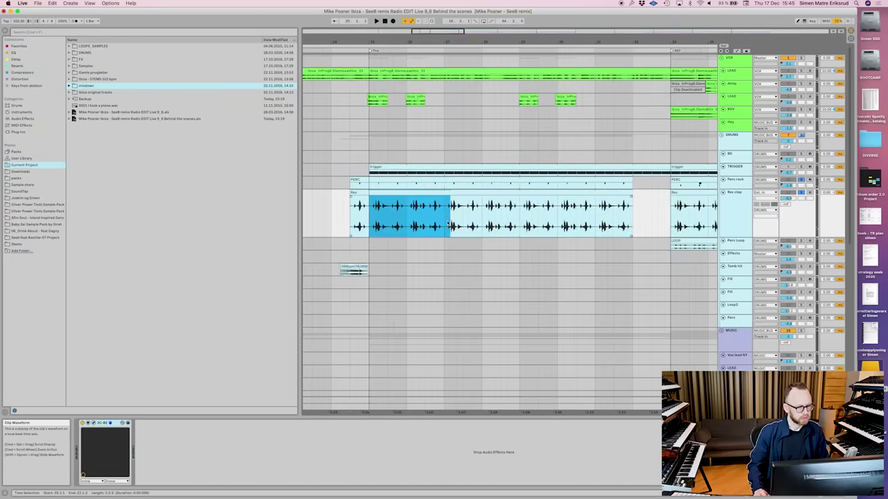
key(shift+Tab)
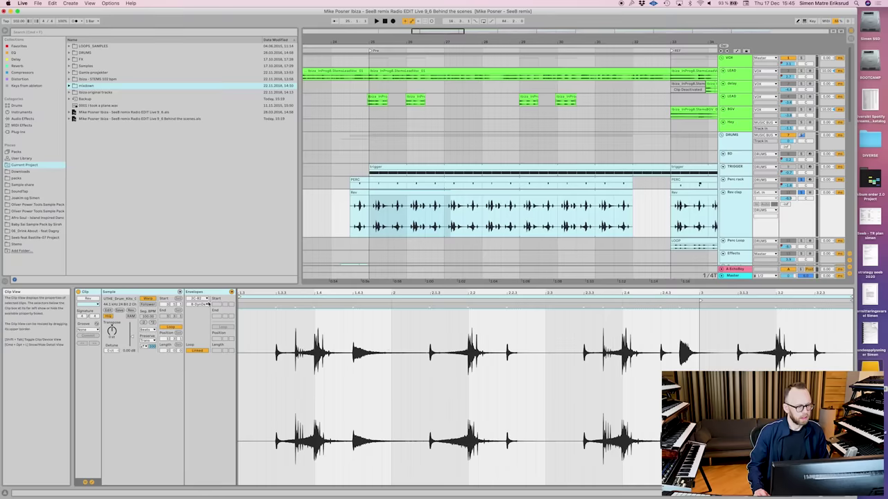
click(207, 304)
click(195, 310)
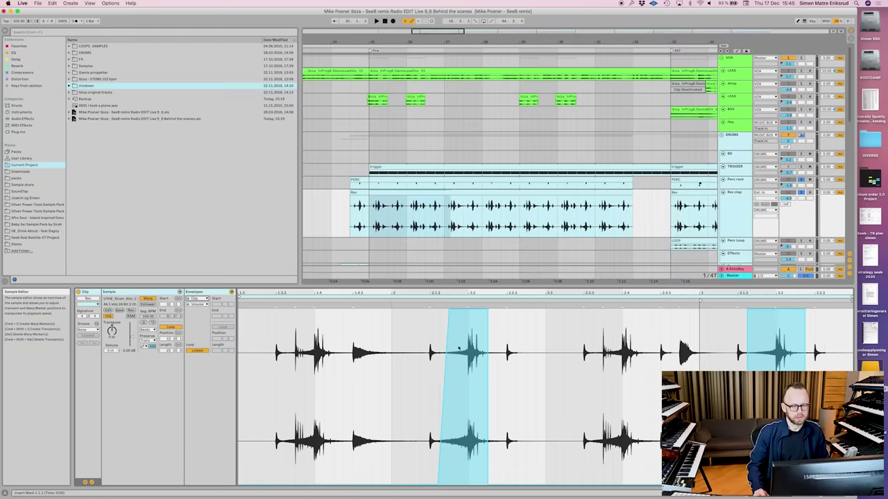
drag(430, 355, 489, 339)
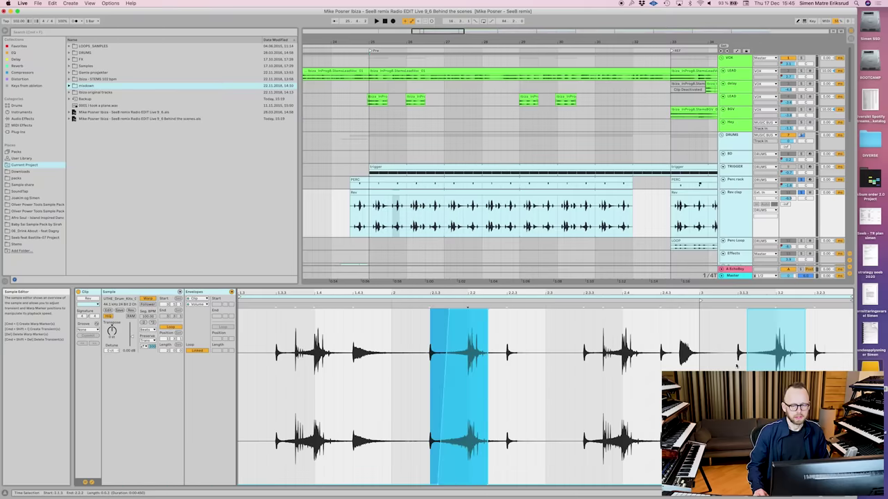
drag(739, 358, 826, 360)
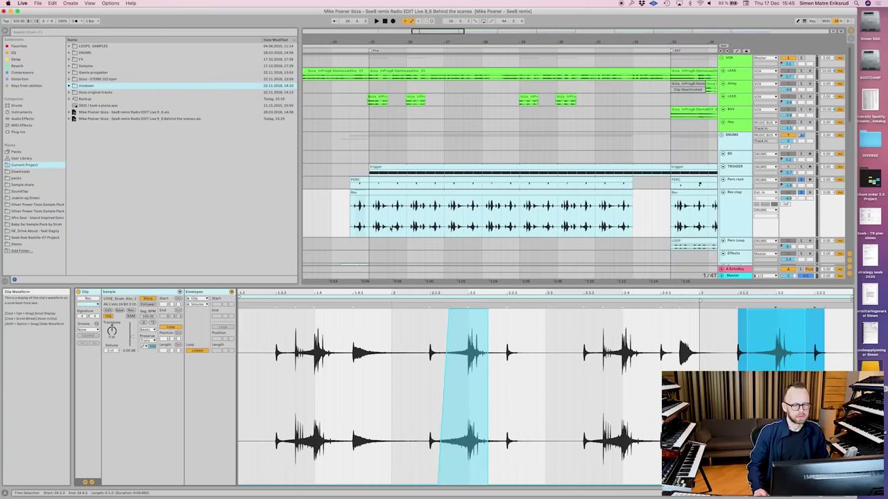
- Play the soloed percussion from the start of the first Rev clip and reduce the Rev clap track to its compact height
click(363, 234)
key(space)
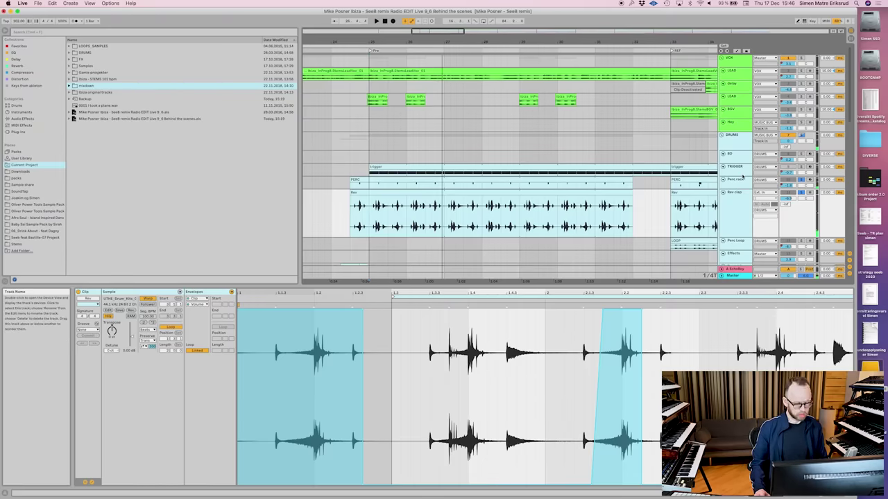
key(alt+minus)
key(alt+minus)
key(alt+minus)
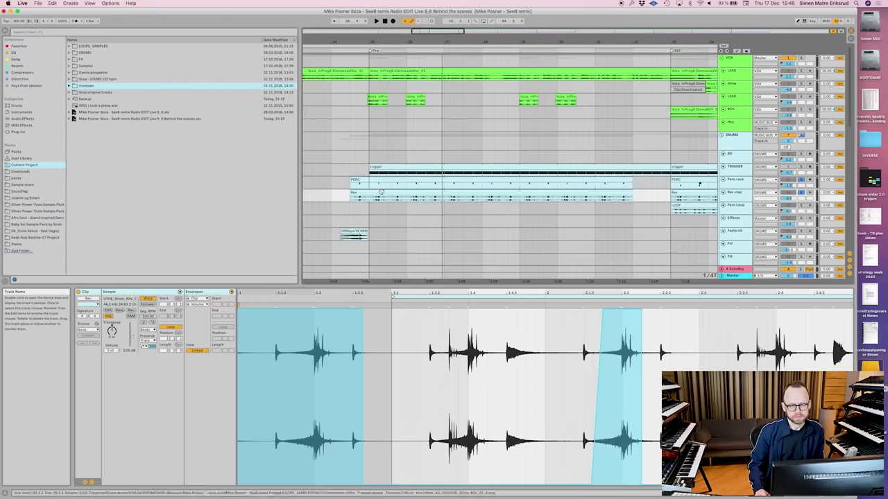
- Select the Bass clip in the Pre section, solo the Bass track and play it
scroll(386, 194, down, 5)
drag(763, 287, 747, 372)
scroll(494, 244, down, 3)
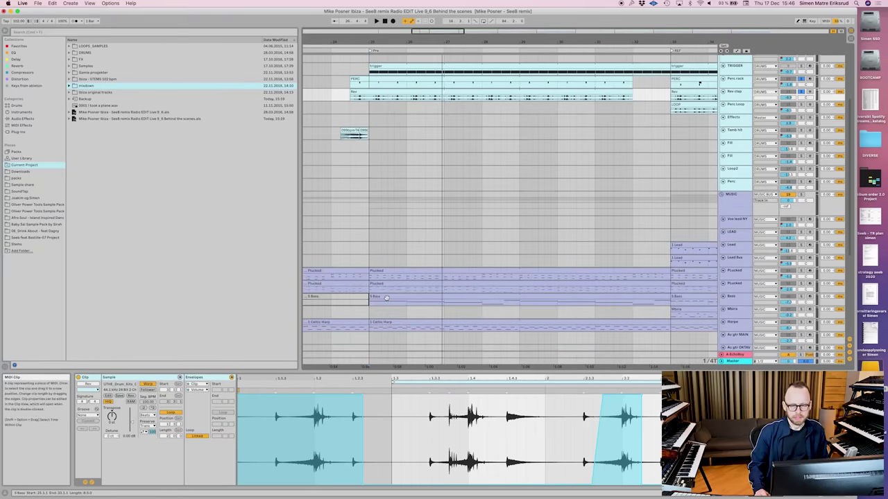
click(380, 304)
click(801, 296)
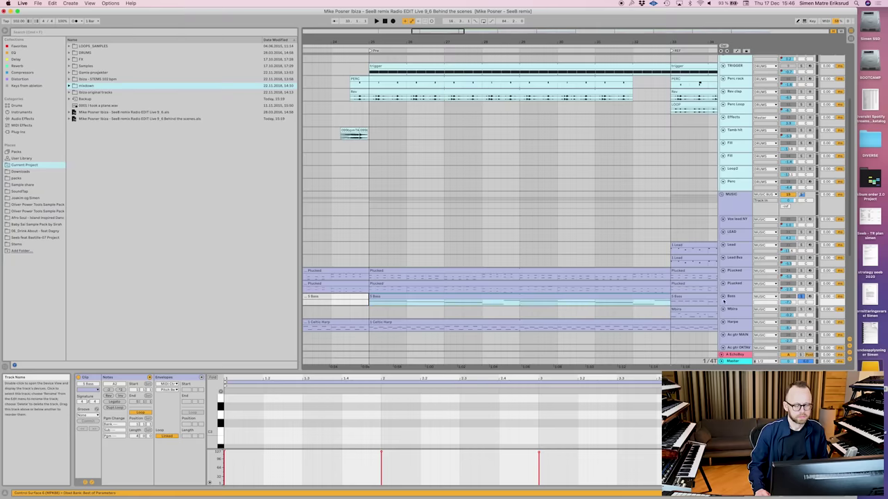
key(space)
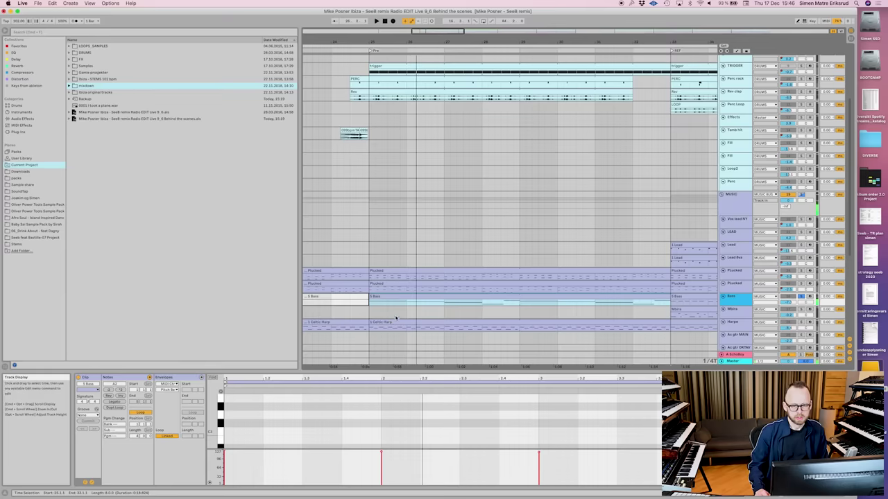
- Show the Bass track's devices and open its OB-Xd synth window, placed clear of the arrangement
click(741, 300)
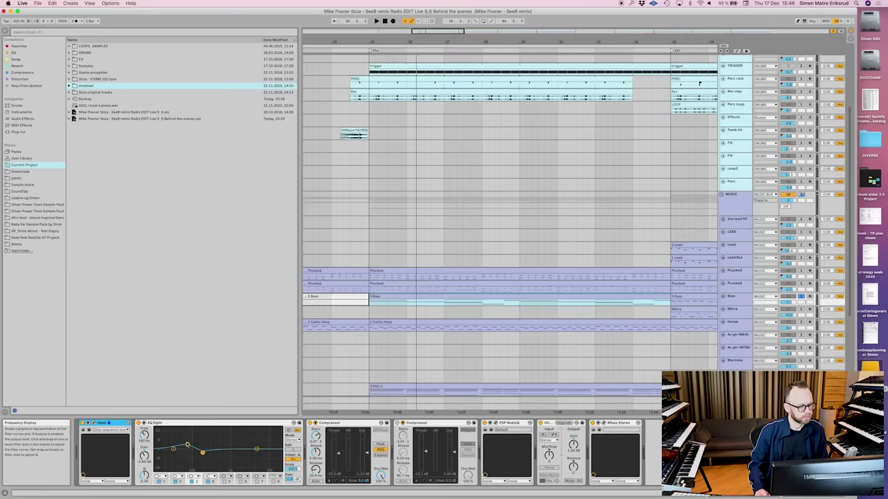
click(94, 425)
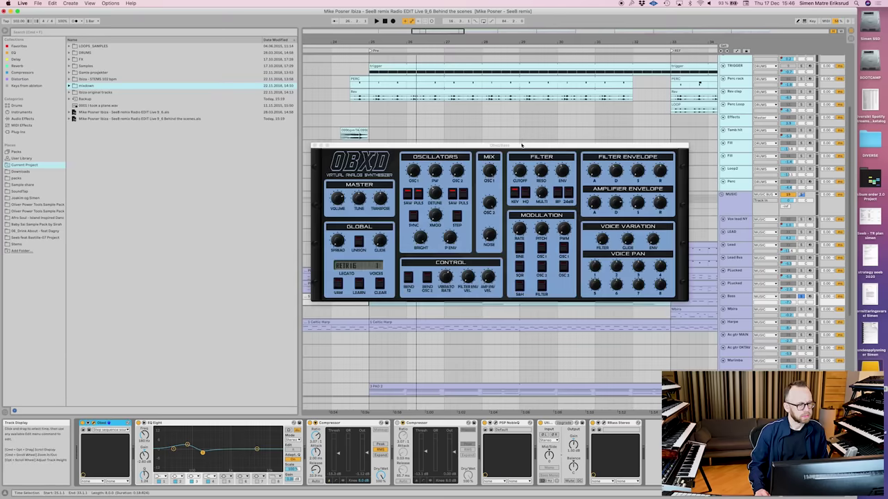
drag(522, 145, 223, 136)
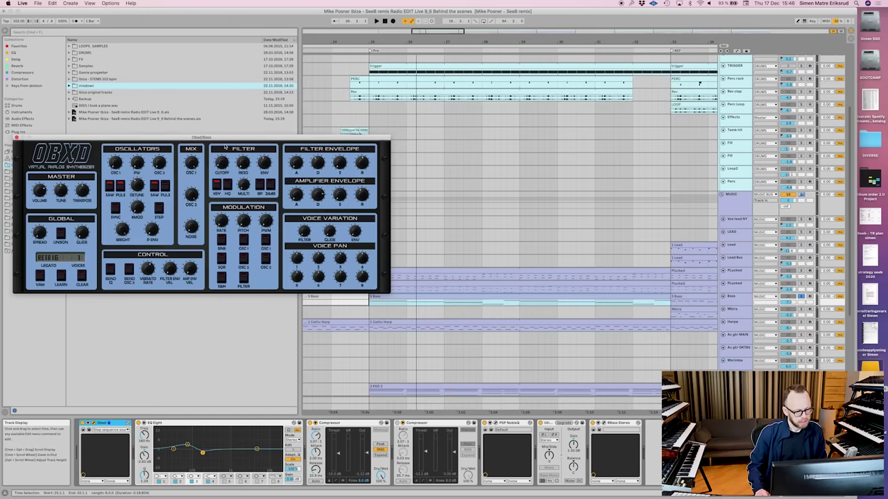
- Inspect the Bass track's EQ Eight, PSP NobleQ and RBass Stereo effects, then close the plug-in windows
click(182, 424)
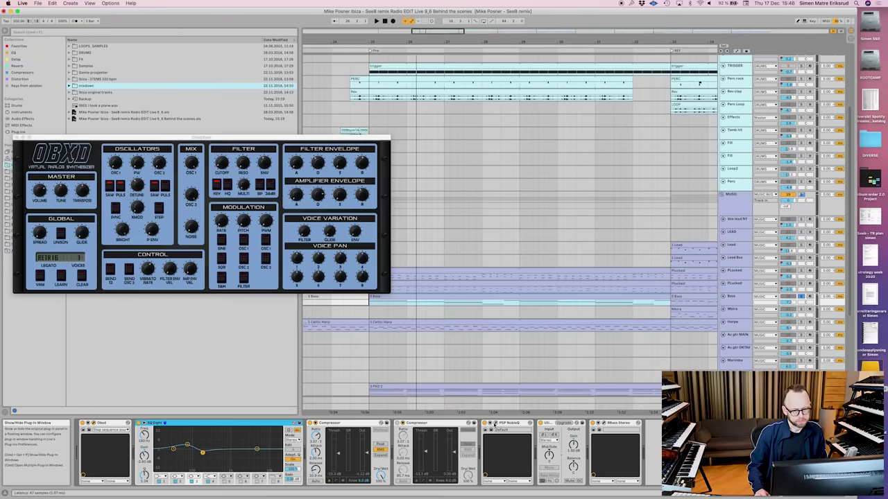
click(495, 424)
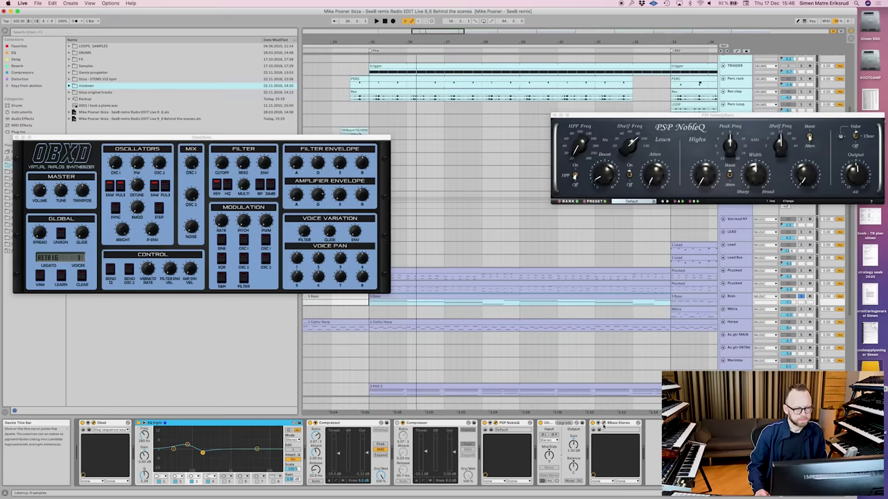
click(598, 423)
drag(415, 157, 480, 183)
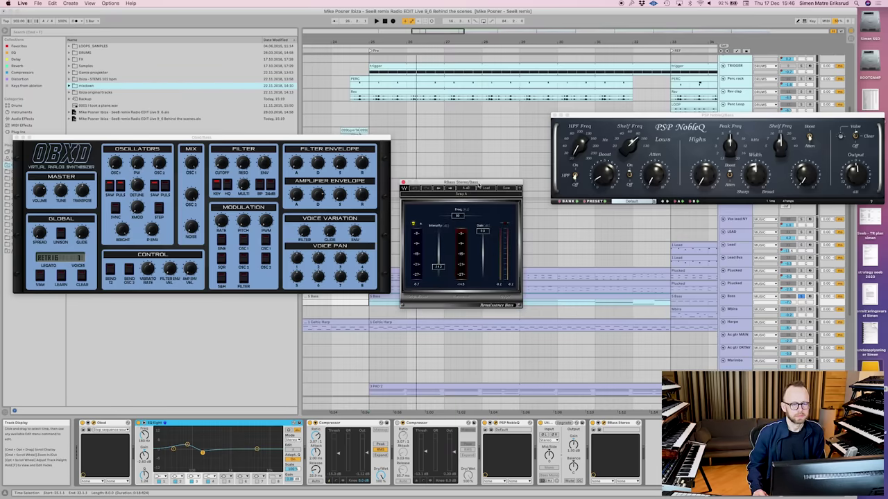
click(554, 115)
click(525, 120)
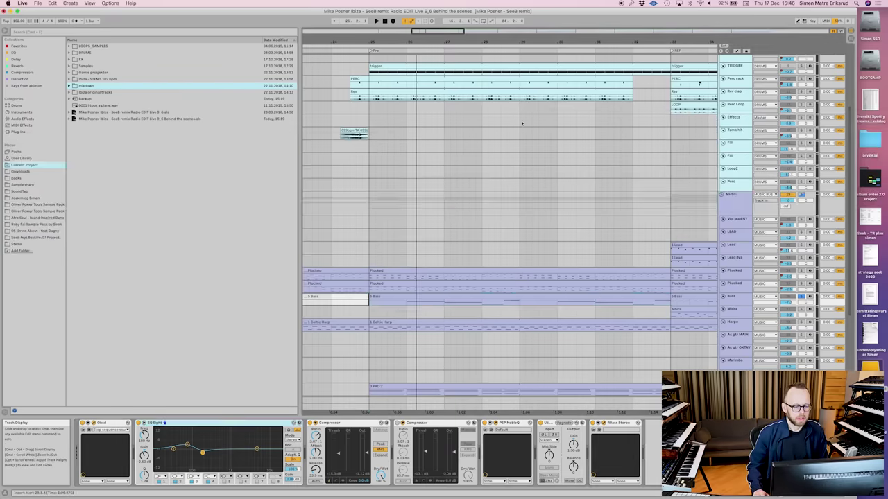
- Select the PAD 2 clip in the Pre section, check its Nexus and EQ Eight devices, and play the track soloed
scroll(554, 310, down, 2)
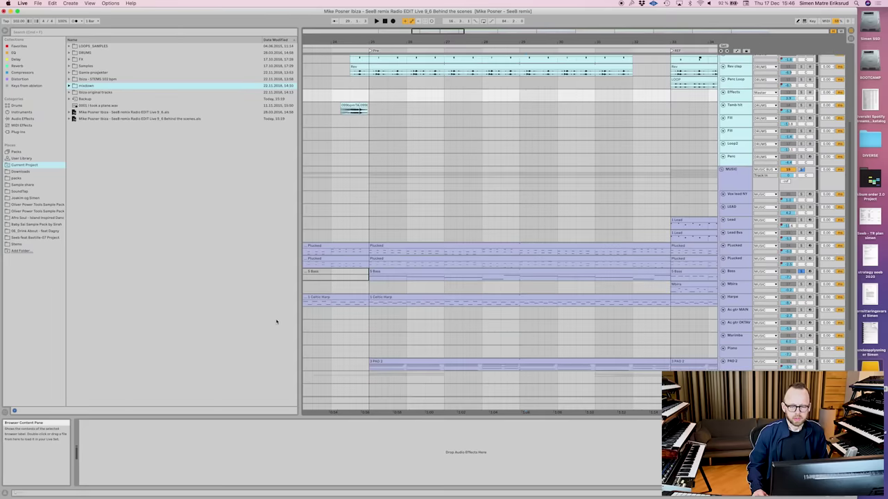
click(393, 366)
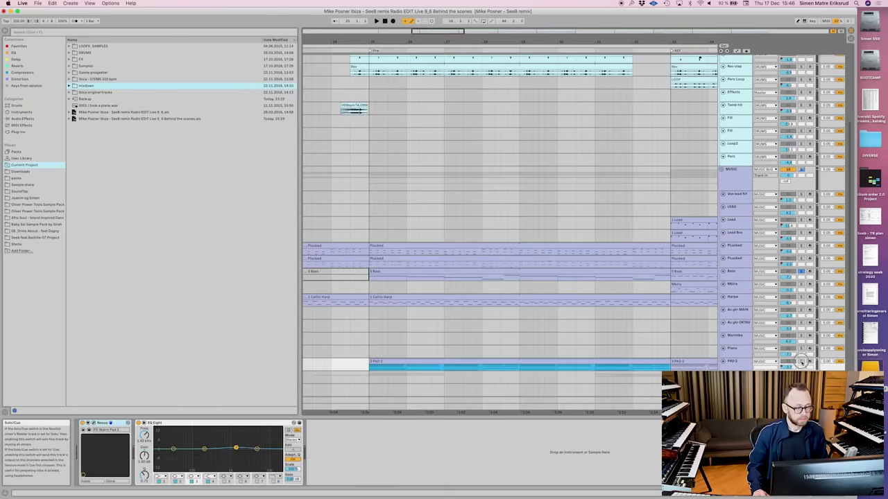
click(372, 351)
click(410, 362)
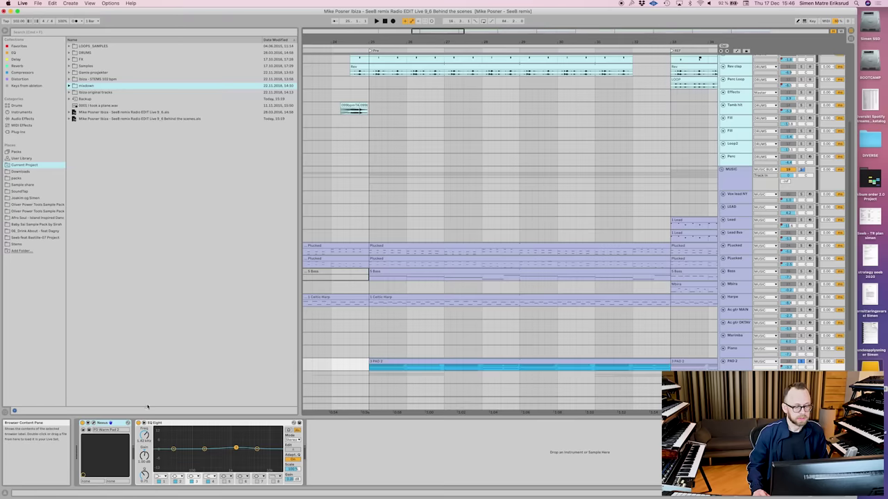
key(space)
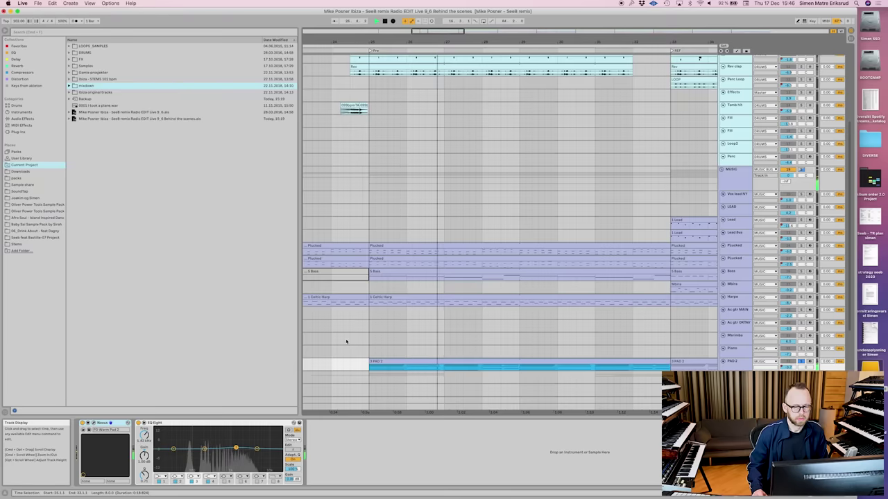
- Show the PAD 2 clip's notes in an enlarged editor and play the Pre section with PAD 2 unsoloed
double_click(448, 365)
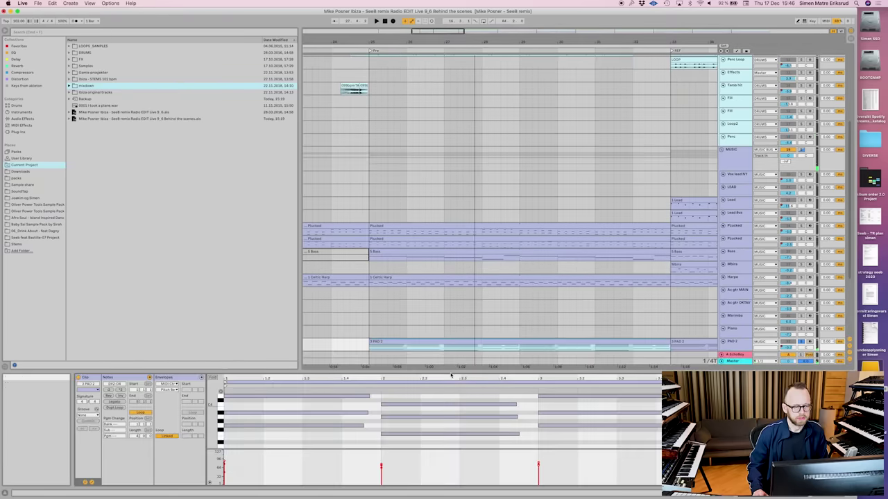
drag(450, 375, 450, 255)
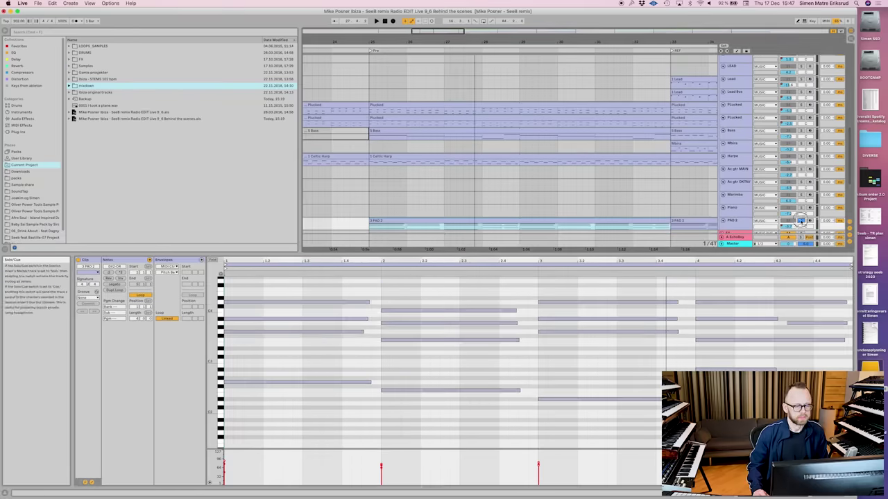
click(387, 220)
key(space)
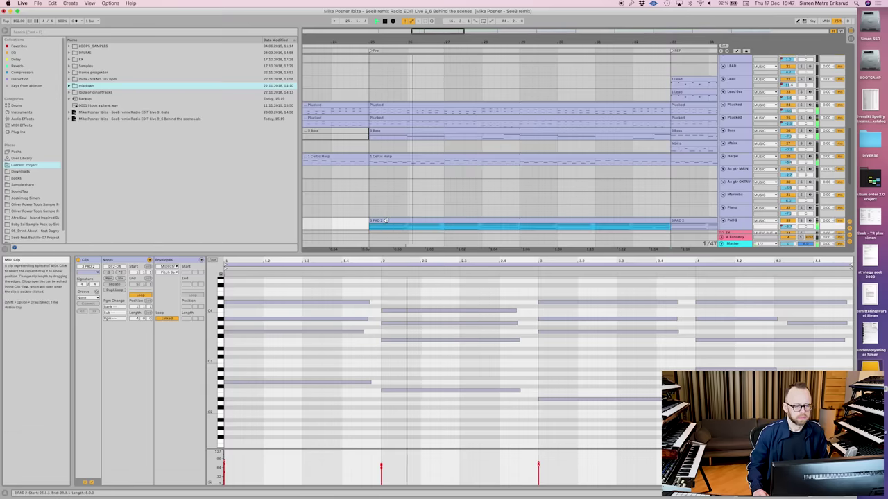
- Shrink the note editor to bring the FX group into view and audition its crash and sweeps from the start of the Pre section
drag(456, 256, 447, 326)
scroll(531, 238, down, 2)
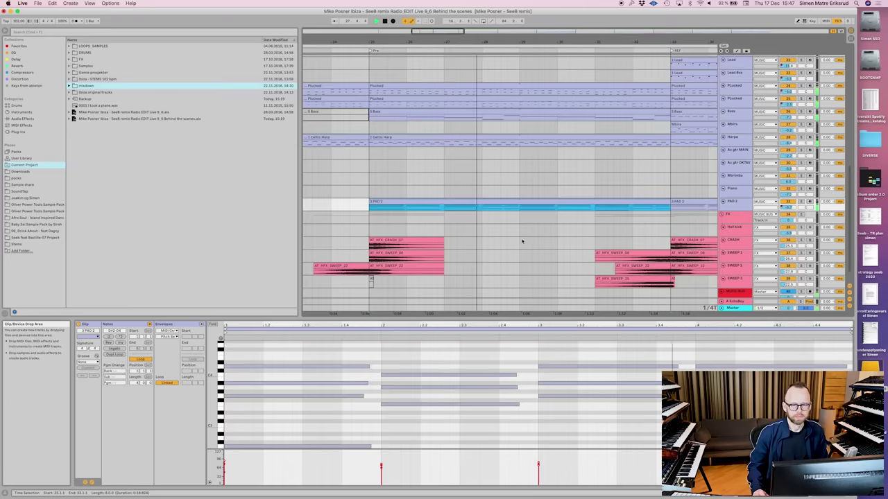
click(369, 219)
key(space)
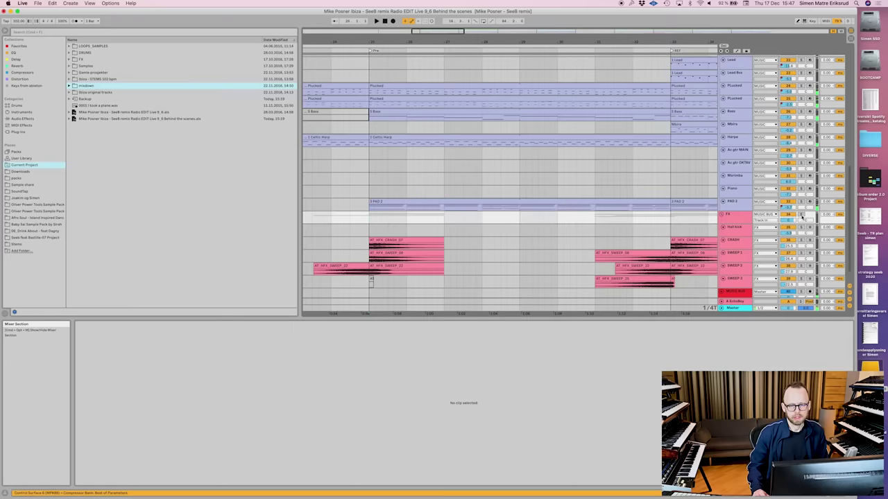
click(802, 216)
click(802, 217)
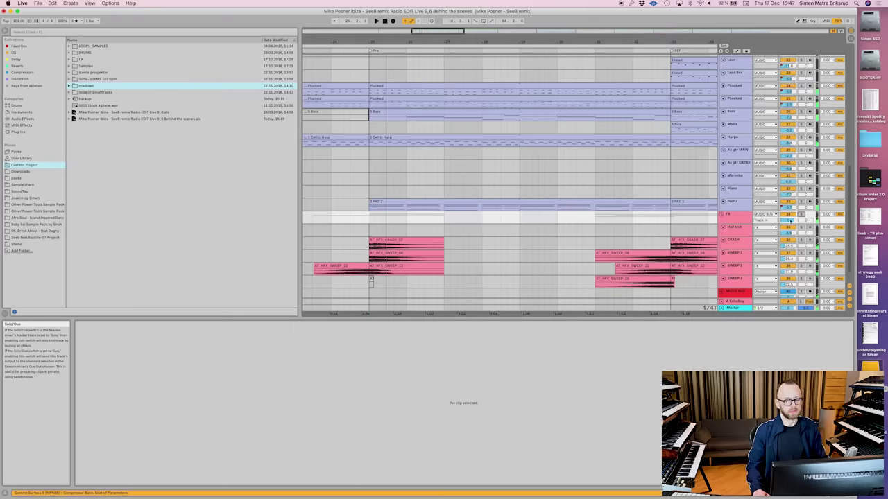
- Show a wider stretch of the arrangement and highlight the DRUMS group across the REF section
scroll(569, 275, up, 10)
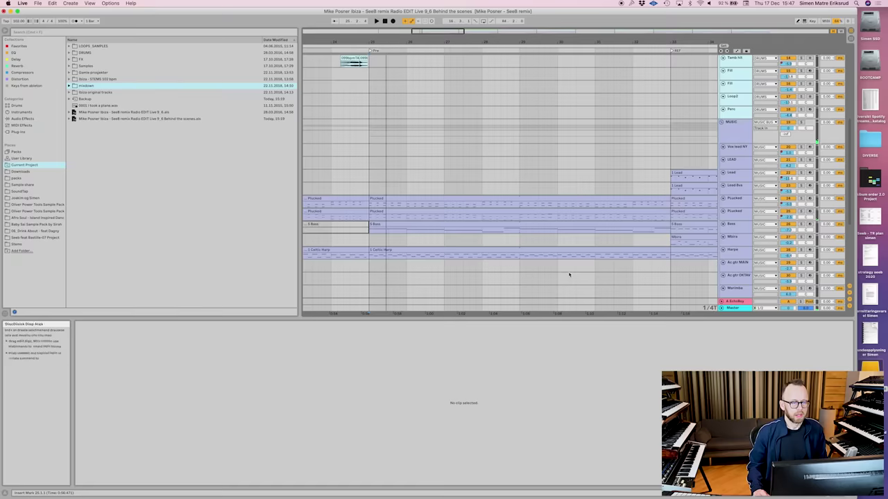
scroll(564, 280, up, 5)
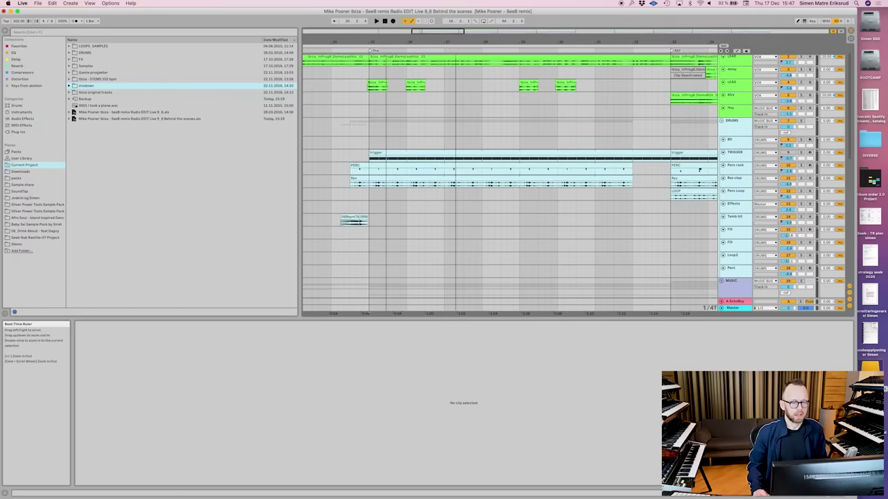
drag(461, 35, 455, 11)
click(504, 143)
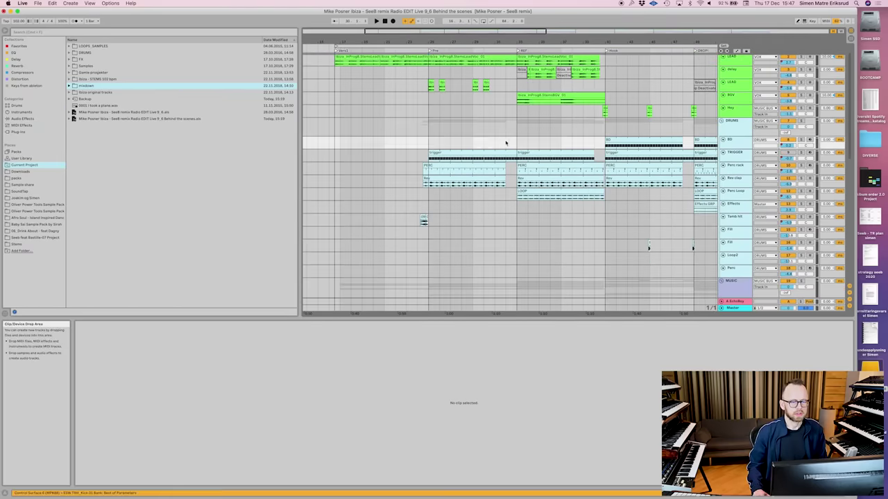
click(516, 128)
scroll(548, 198, up, 1)
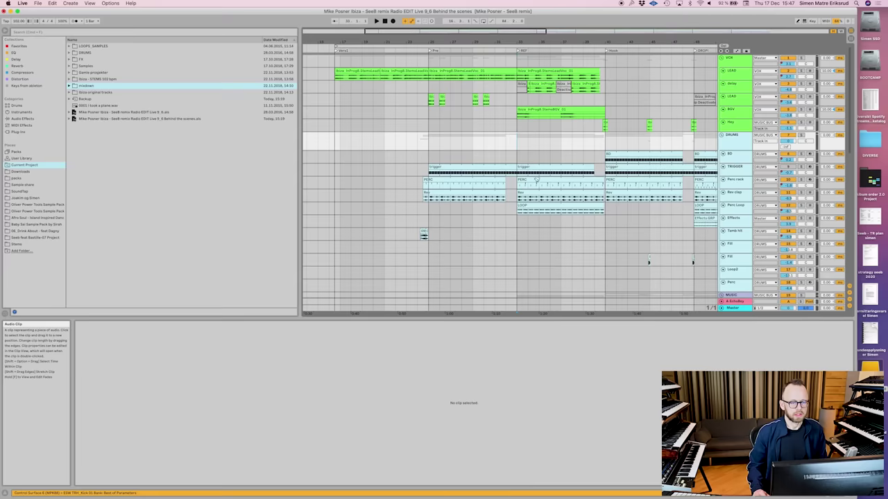
drag(517, 140, 604, 142)
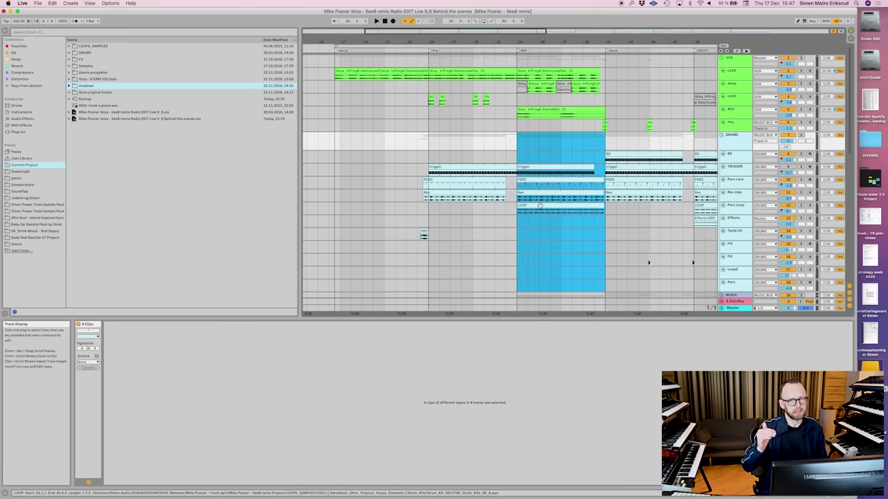
- Select the Perc Loop track's LOOP clip in the REF section, play it soloed and check the track's device chain
click(530, 205)
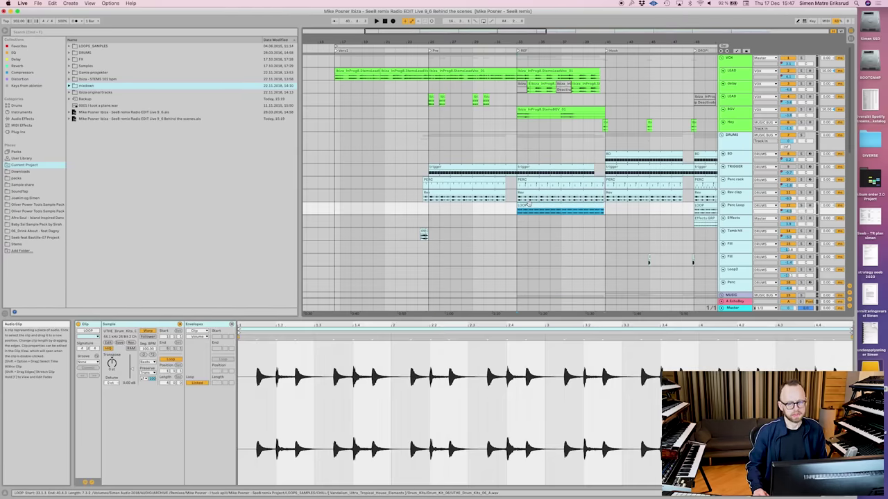
drag(637, 318, 636, 339)
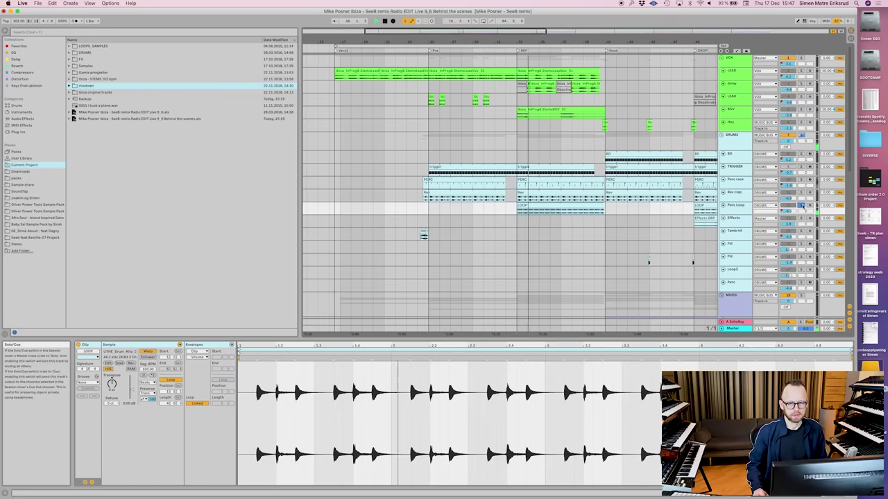
double_click(737, 208)
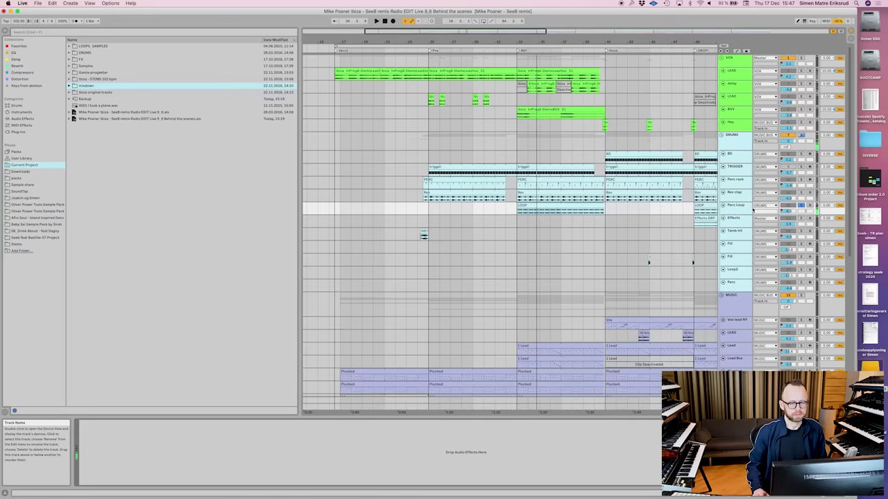
- Unsolo the Perc Loop track and play the REF section with all tracks, keeping the music tracks in view
click(800, 206)
scroll(588, 287, down, 3)
key(space)
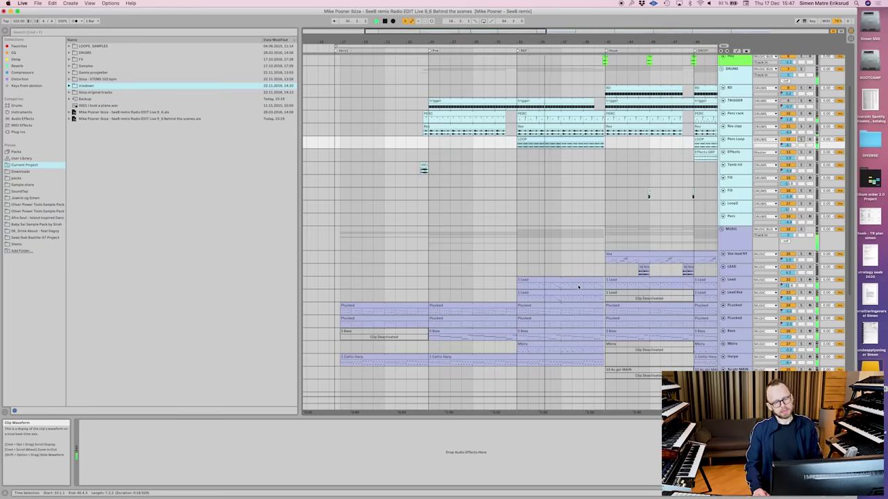
key(space)
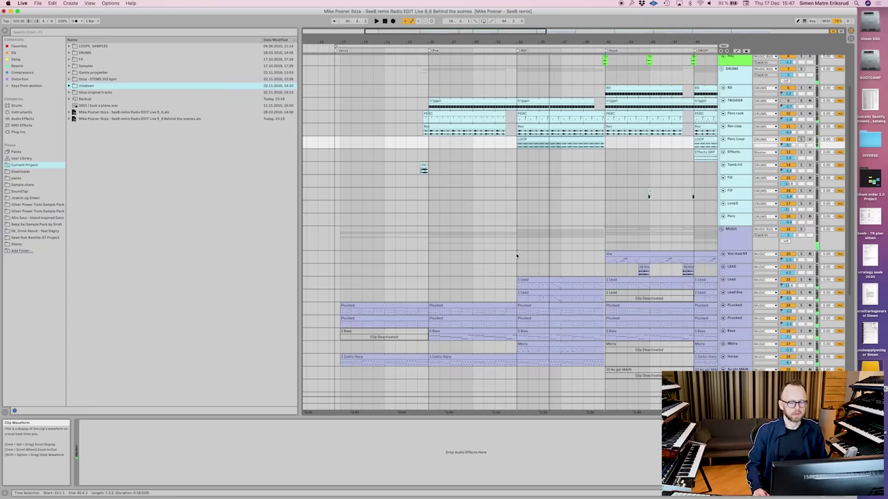
- Highlight the music tracks' clips across the REF section
scroll(520, 258, down, 1)
drag(517, 242, 606, 356)
click(573, 364)
- Enlarge the REF section, select its Lead clip to show the Massive devices, and play the Lead track soloed
drag(559, 42, 495, 237)
click(435, 267)
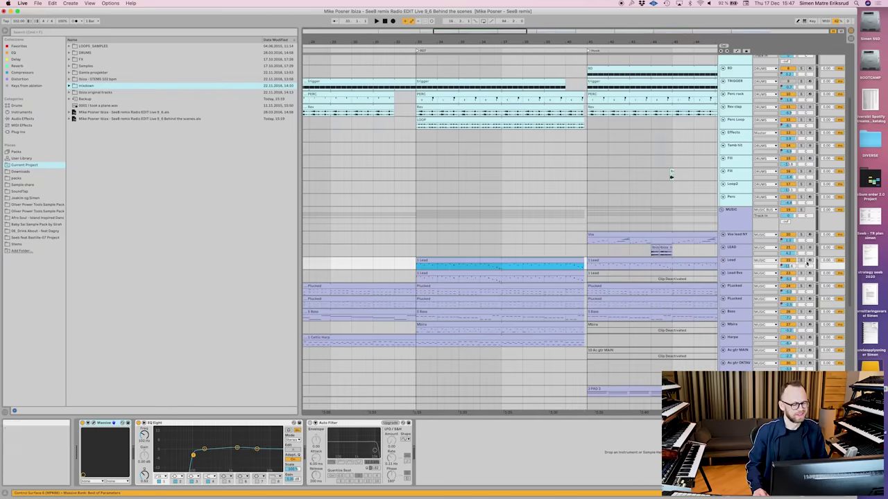
key(space)
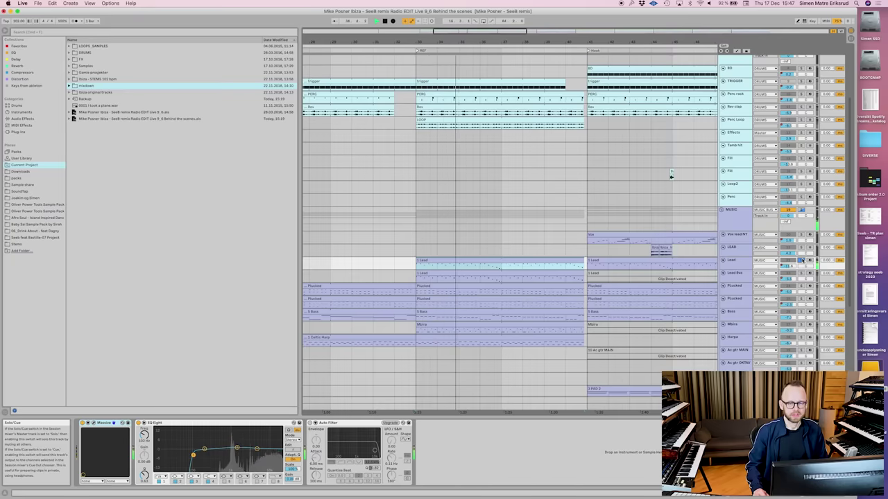
key(space)
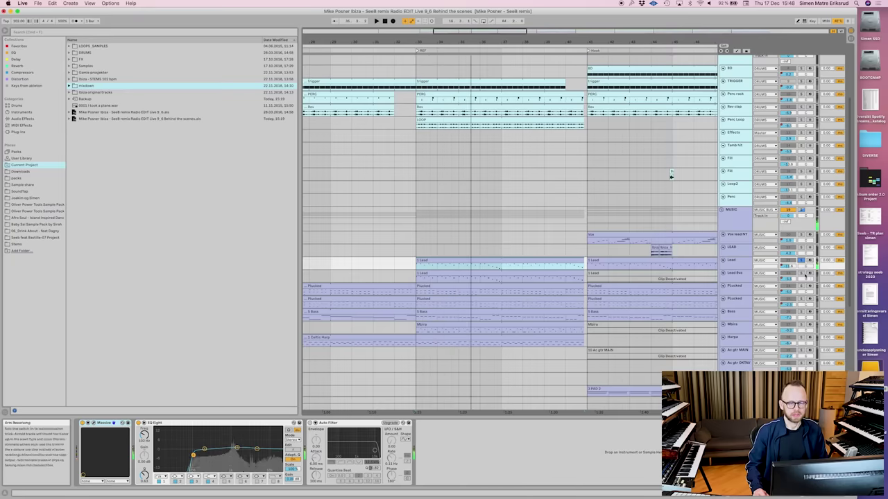
- Solo the second lead track directly below Lead, show its Pitch and Massive devices, and play it in the REF section
click(731, 275)
key(space)
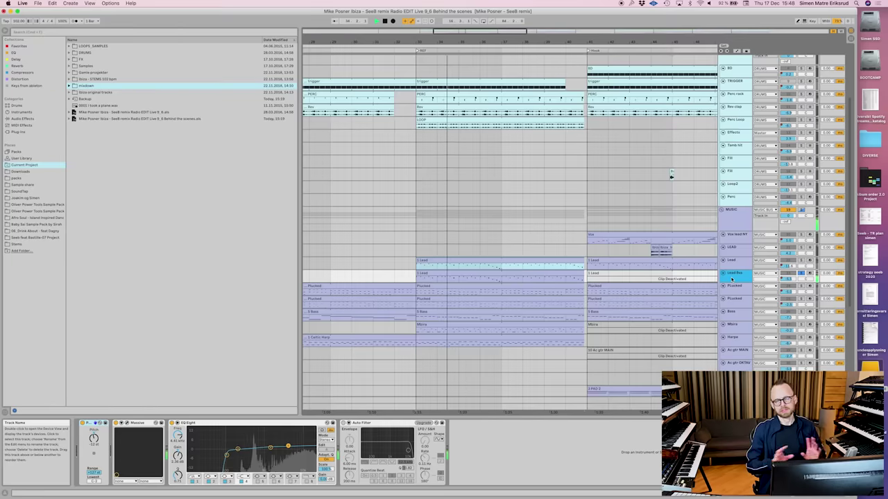
key(space)
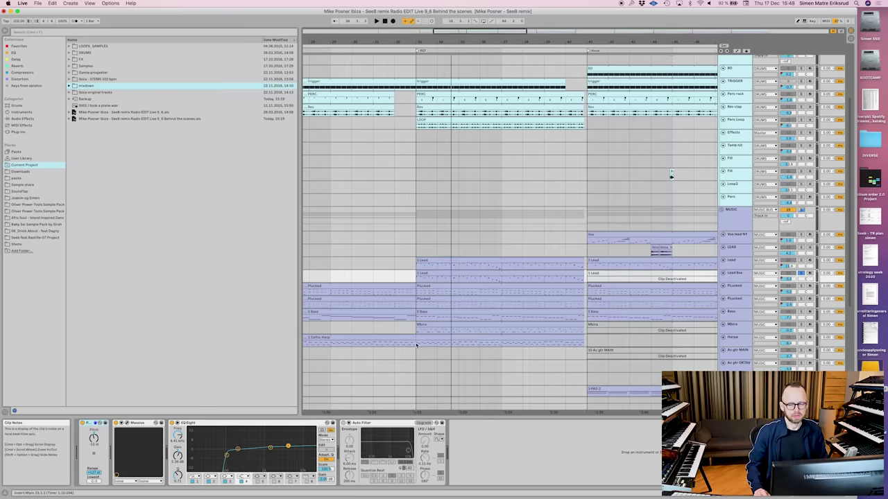
- Select the Mbira clip in the REF section to show its Kontakt device, and play the Mbira track soloed
click(731, 326)
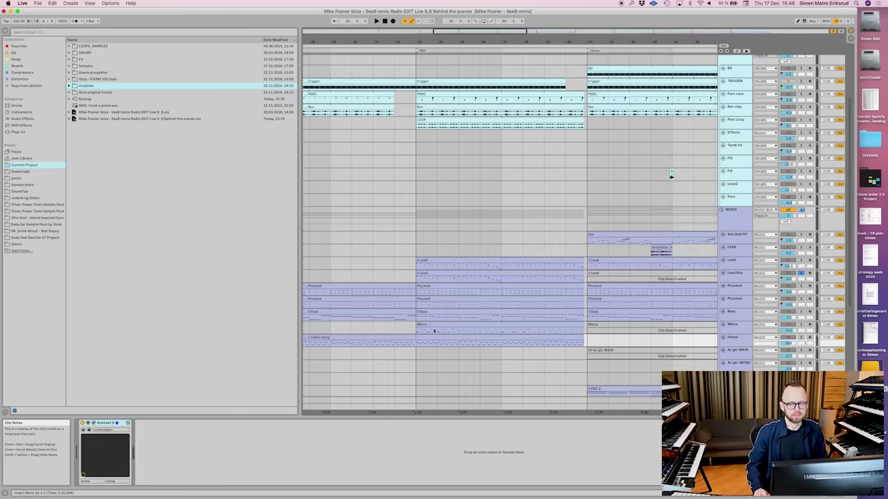
click(731, 328)
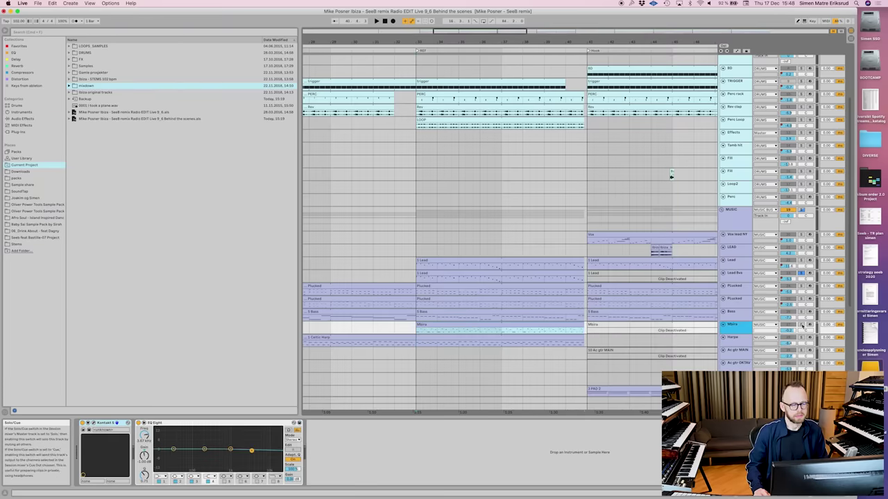
click(419, 330)
key(space)
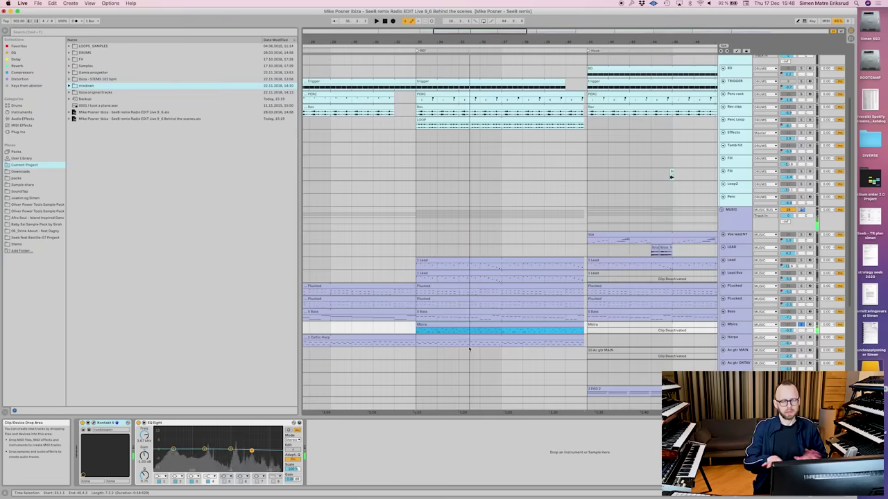
key(space)
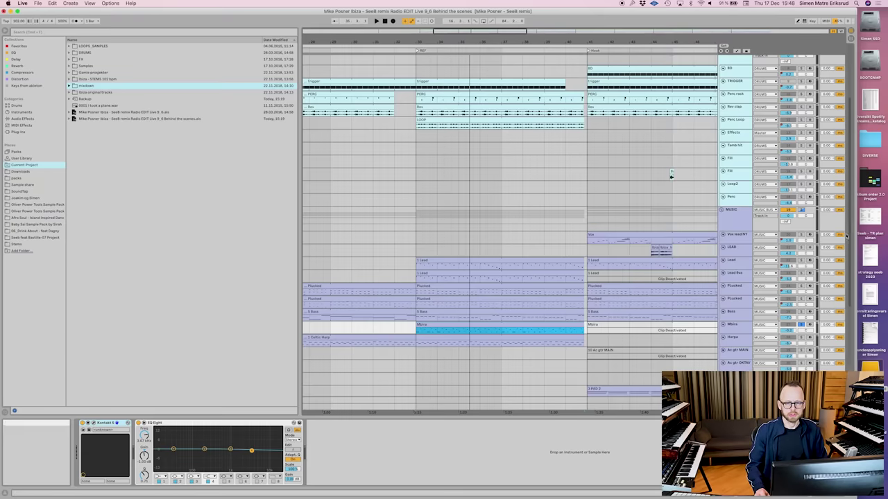
- Clear the Mbira solo, solo the MUSIC group, and play all of its tracks in the REF section
click(801, 210)
click(802, 211)
key(space)
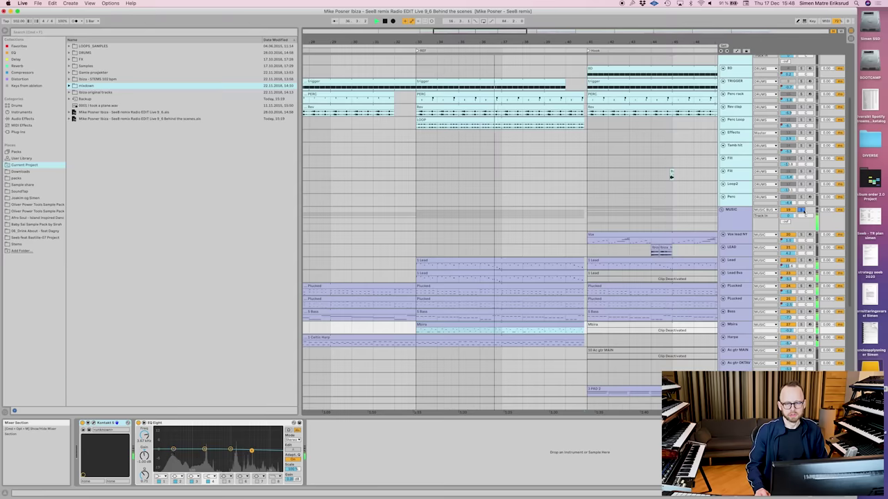
key(space)
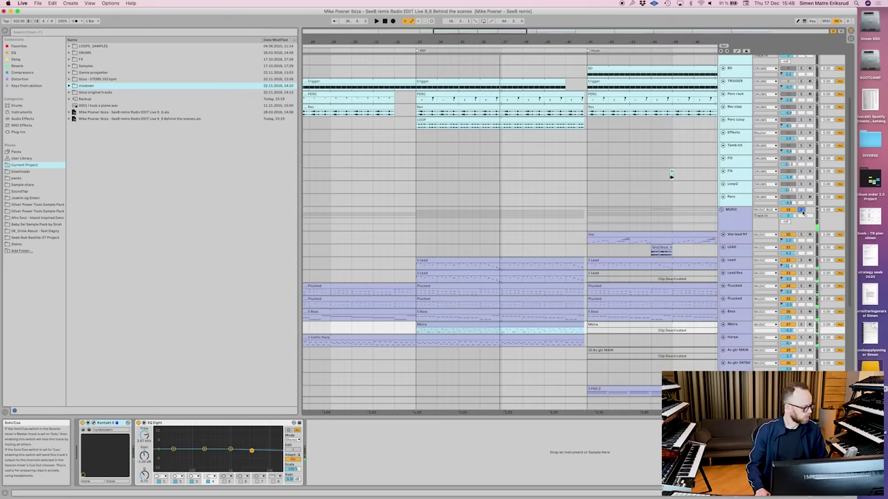
- Unsolo the MUSIC group and play the REF section with all tracks
click(415, 208)
key(space)
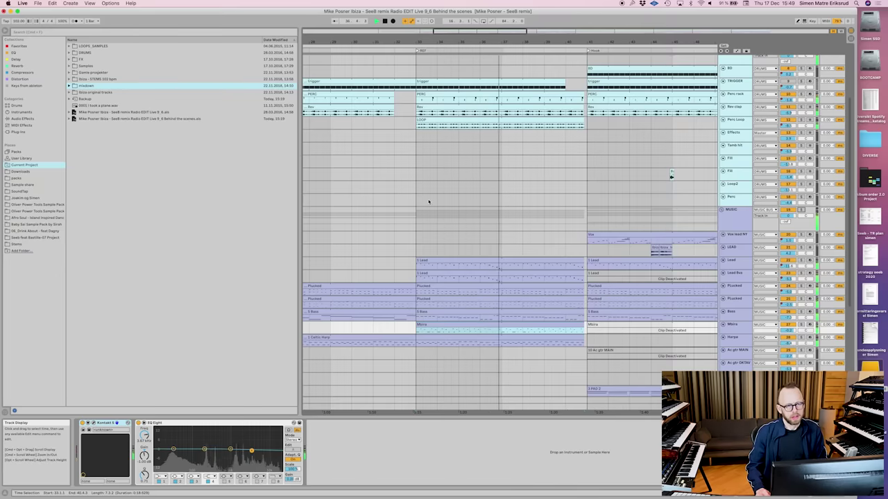
key(space)
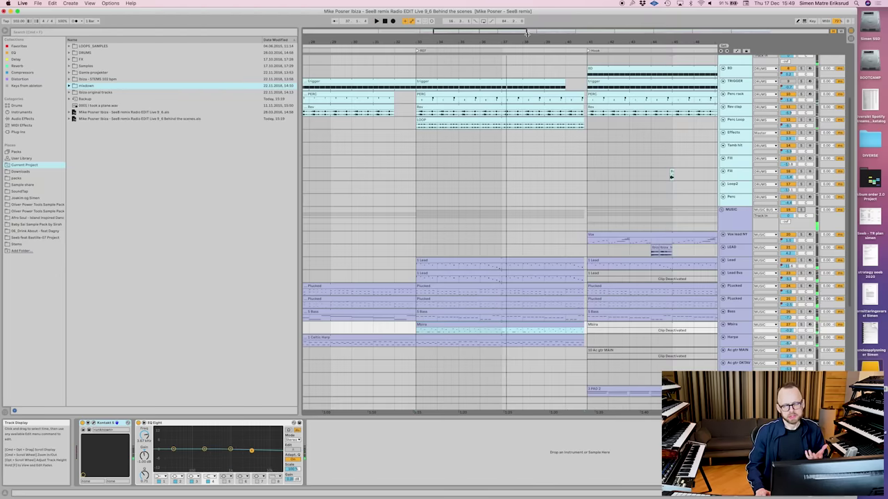
- Play all tracks from bar 40 through the transition into the Hook section, with the drum and music tracks in view
drag(484, 46, 479, 40)
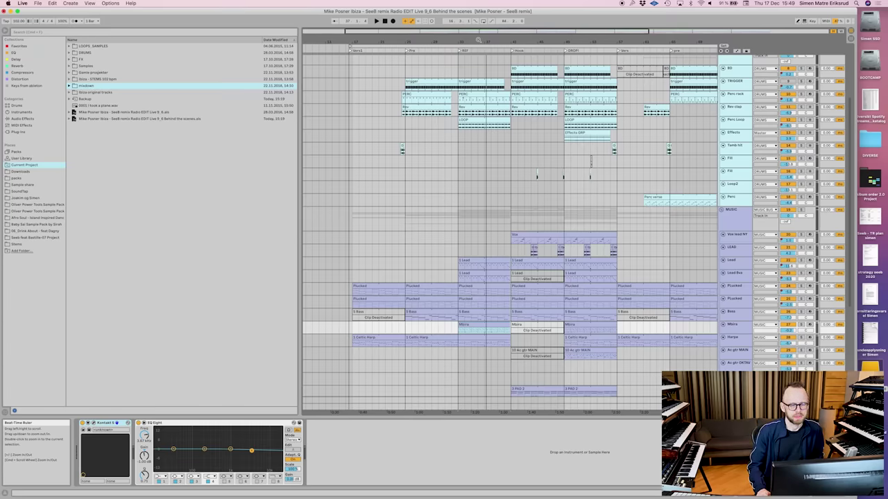
click(512, 59)
drag(518, 41, 518, 94)
click(452, 109)
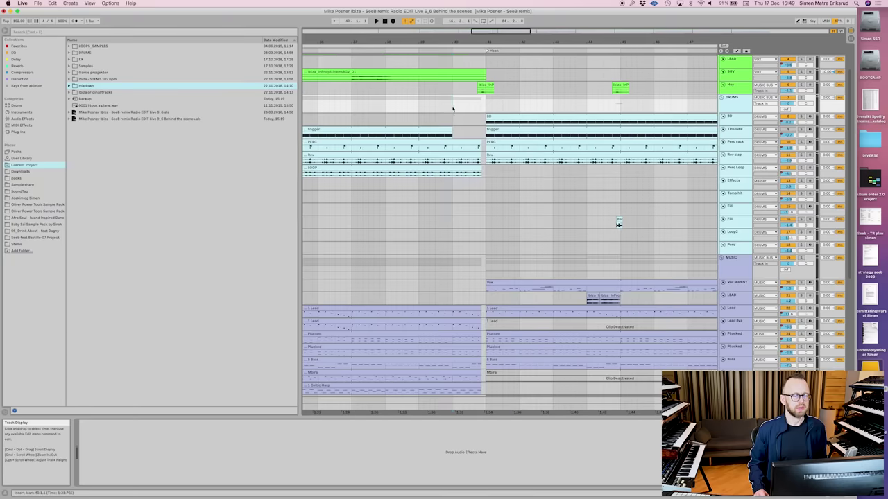
drag(453, 108, 479, 120)
key(Delete)
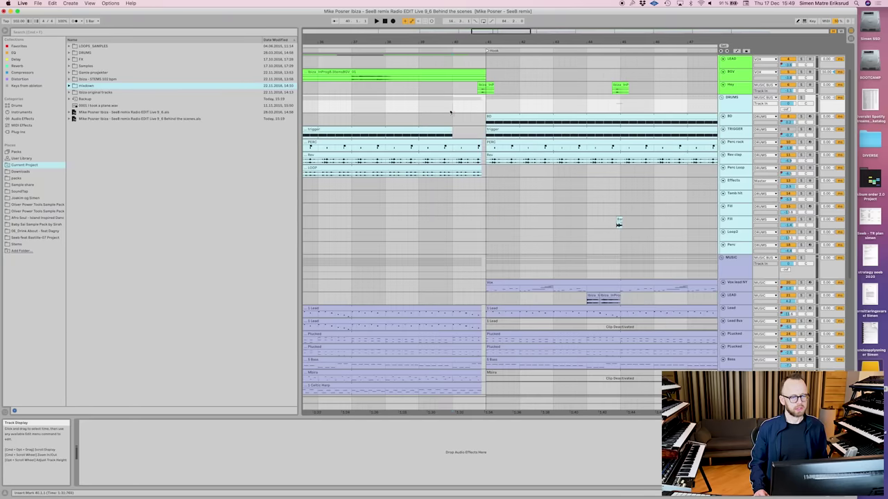
key(space)
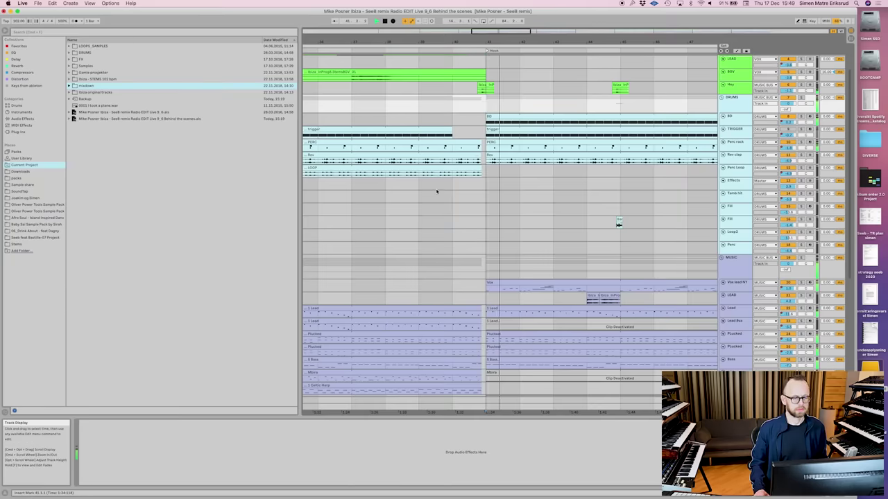
drag(496, 43, 430, 17)
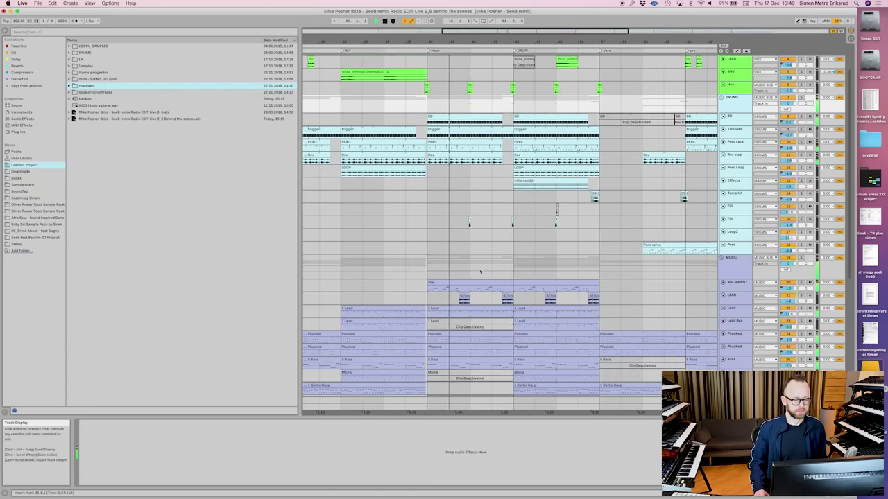
scroll(478, 276, down, 2)
scroll(478, 276, down, 3)
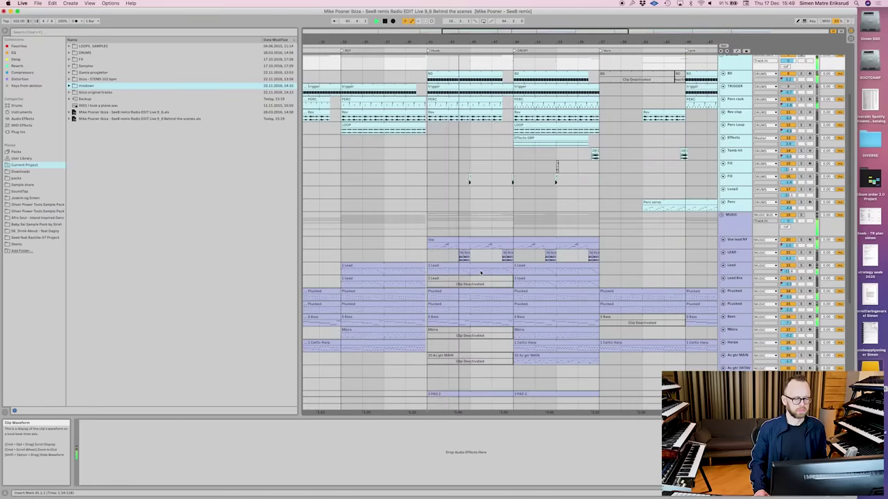
key(space)
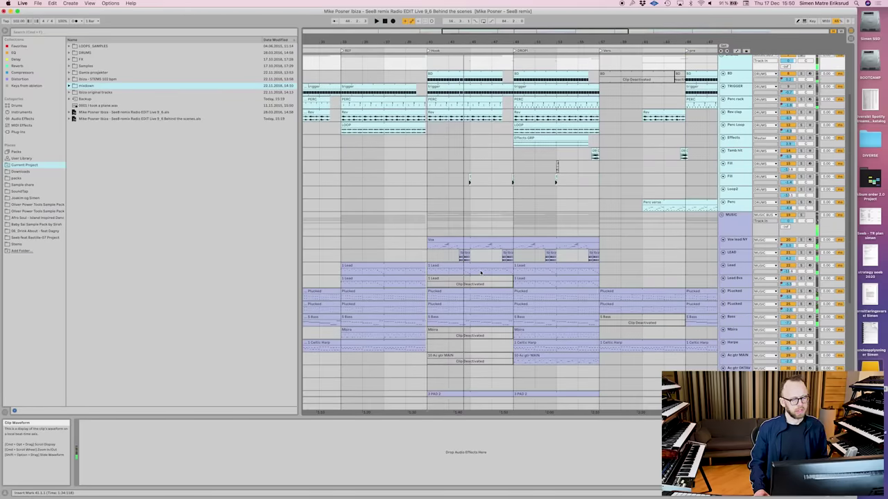
- Select the Hook's BD clip and play the BD track soloed, followed by the track with the PERC clips soloed
scroll(480, 273, up, 8)
click(440, 138)
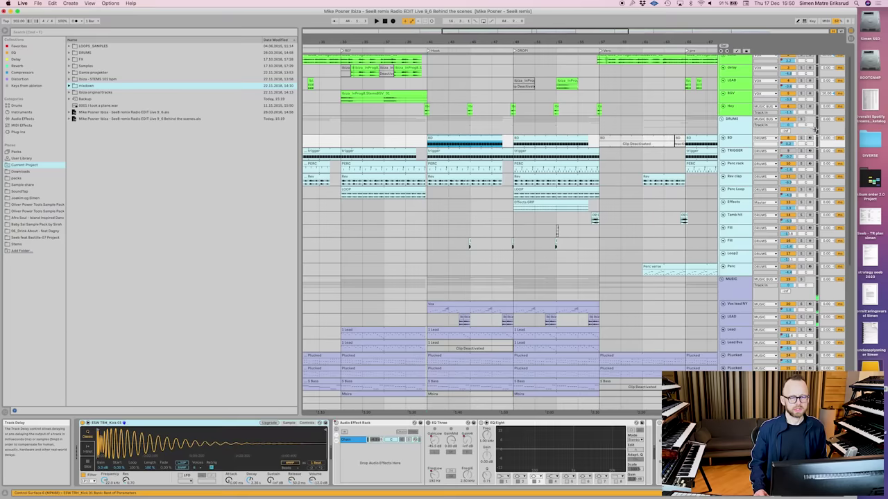
key(space)
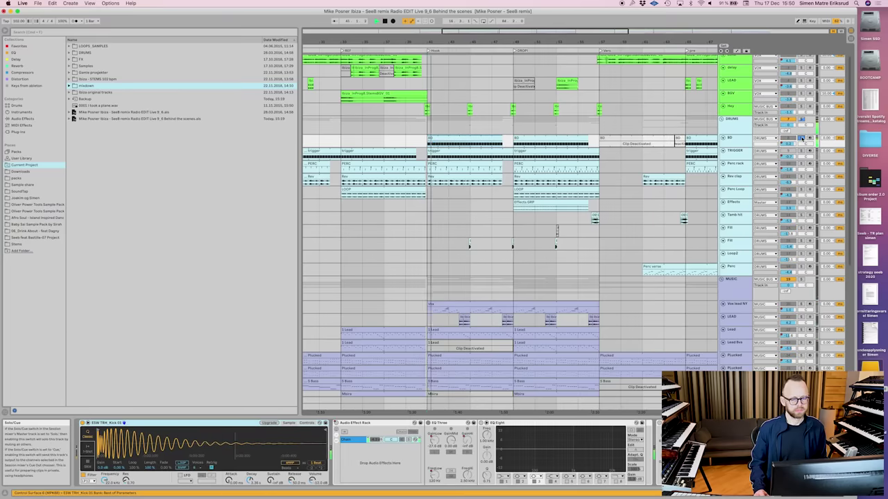
key(space)
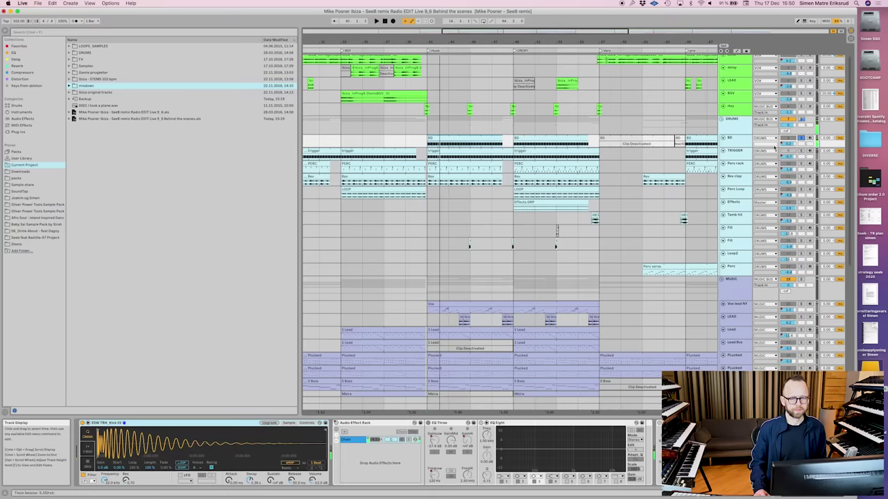
key(space)
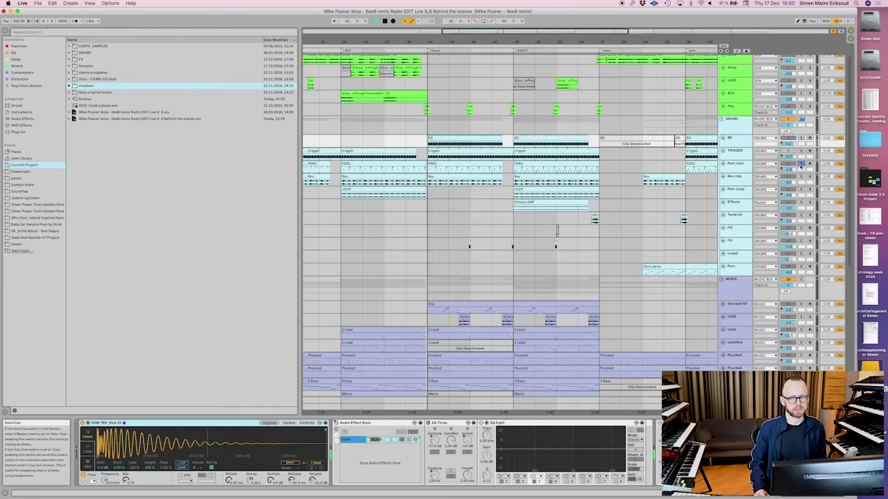
key(space)
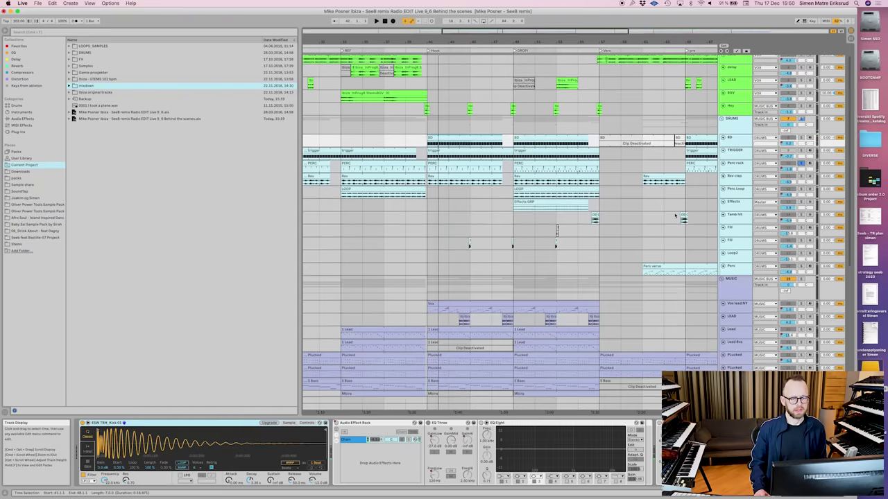
- Solo the Vox lead NY track, select its Vox clip to show the Simpler and effects, and enlarge the Hook section
scroll(749, 257, down, 1)
click(801, 286)
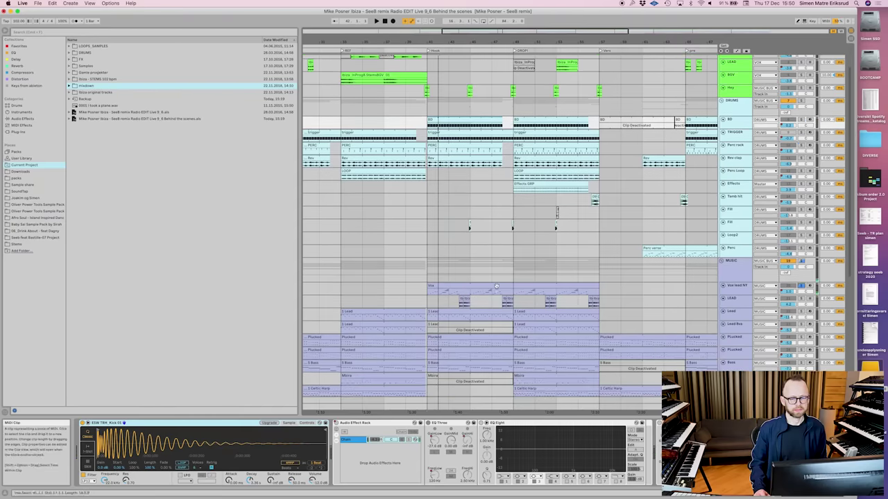
scroll(801, 285, down, 4)
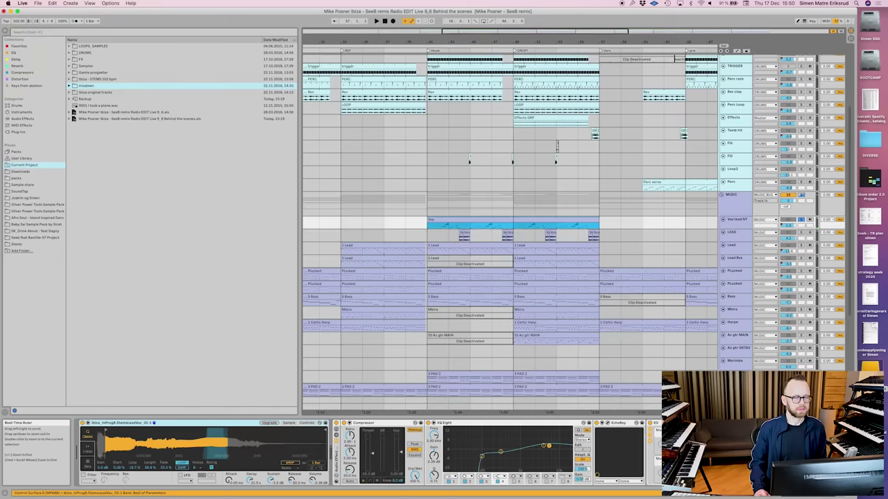
drag(435, 39, 437, 56)
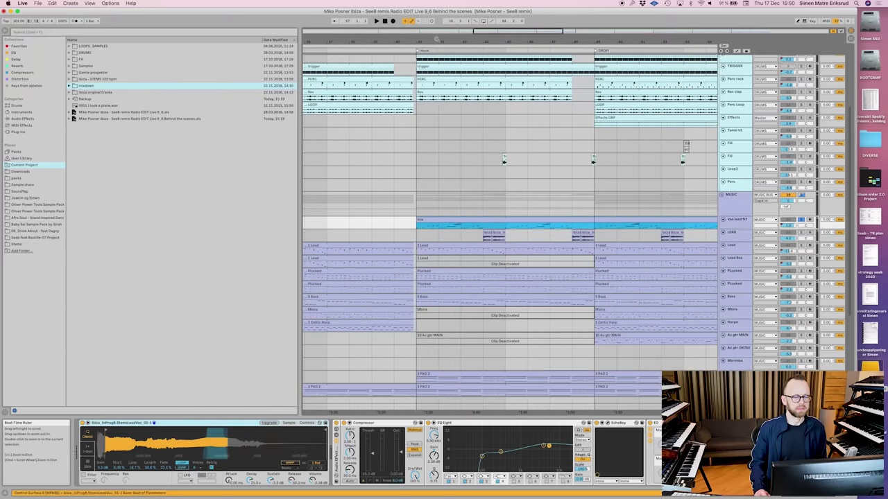
click(740, 223)
double_click(738, 224)
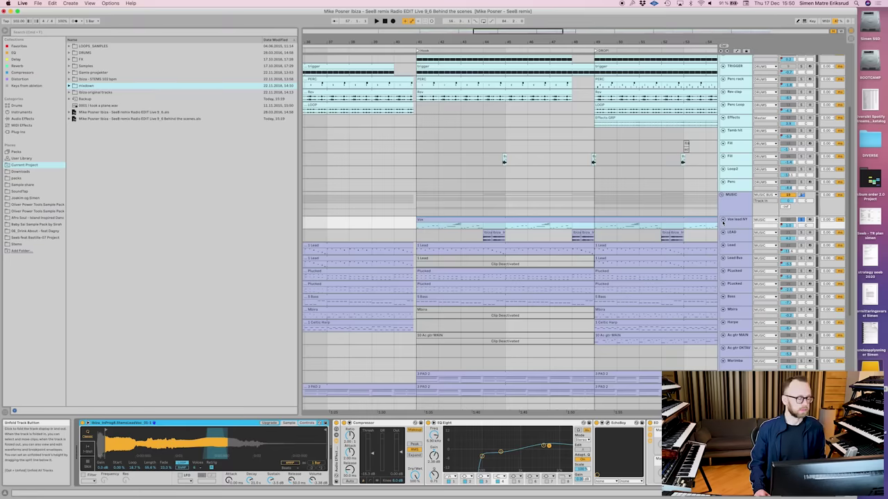
click(739, 222)
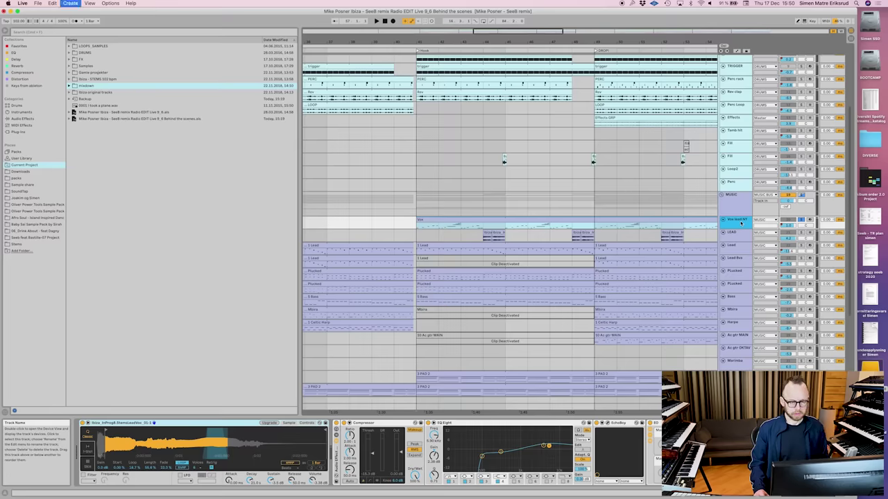
- Insert an audio track below Vox lead NY, and arm Vox lead NY so its sampled vocal can be played live
key(super+t)
click(739, 223)
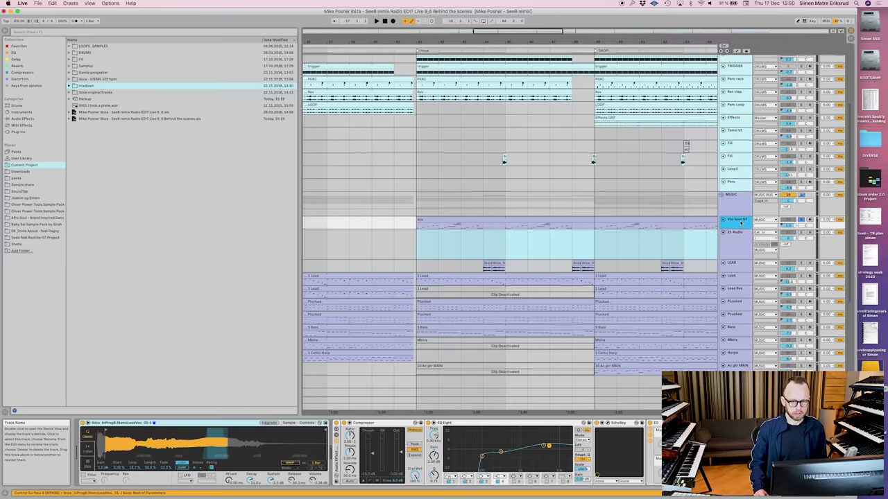
click(808, 220)
click(741, 223)
click(594, 214)
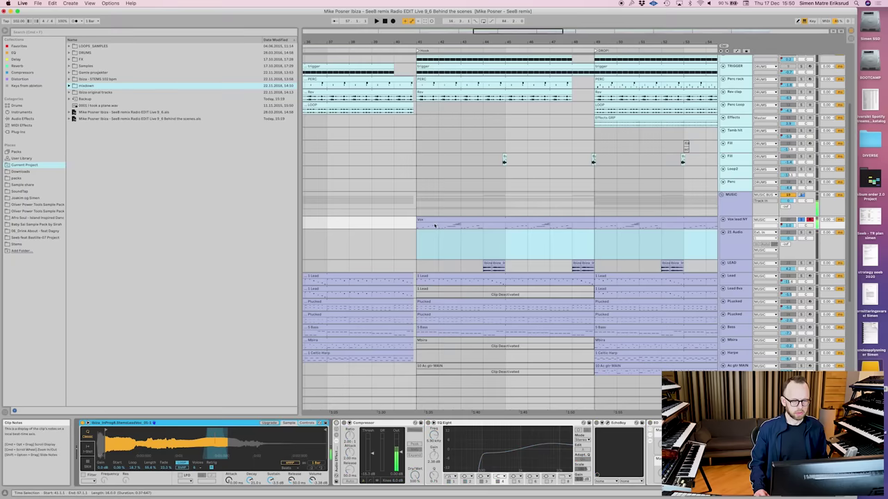
click(426, 220)
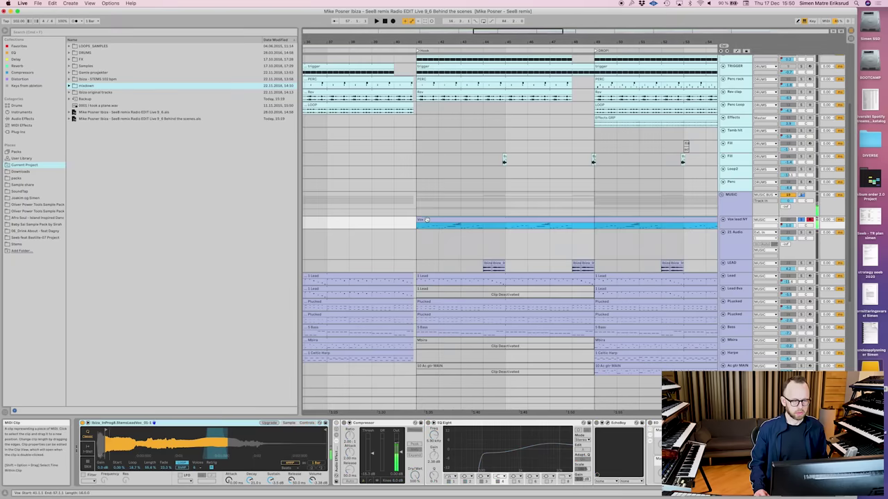
click(465, 227)
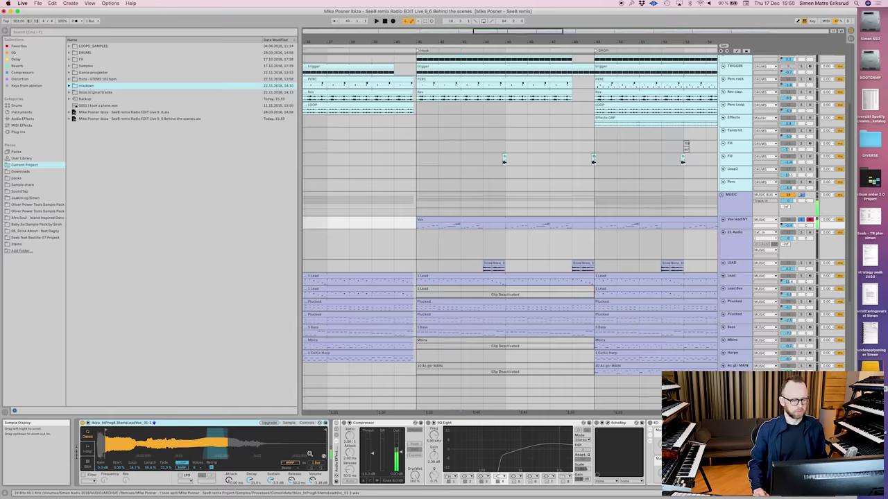
- Show the vocal Simpler's controls with the Glide mode setting, and return to its sample view
click(307, 423)
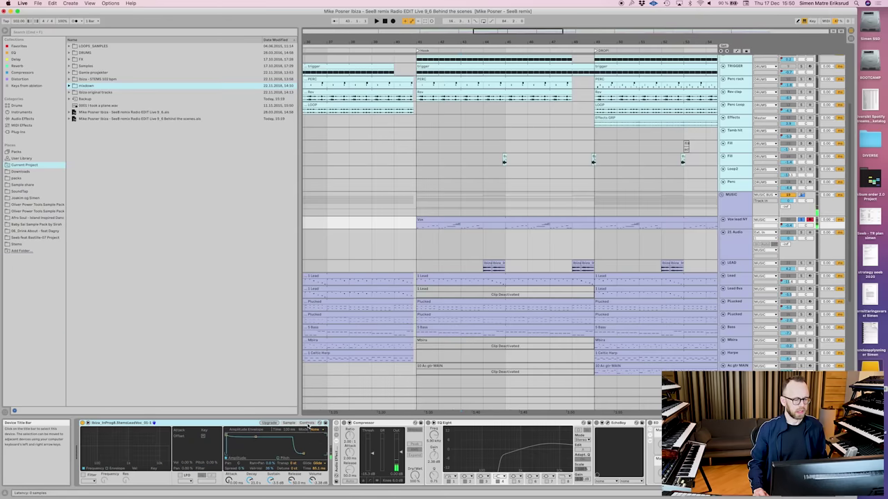
click(317, 464)
click(249, 422)
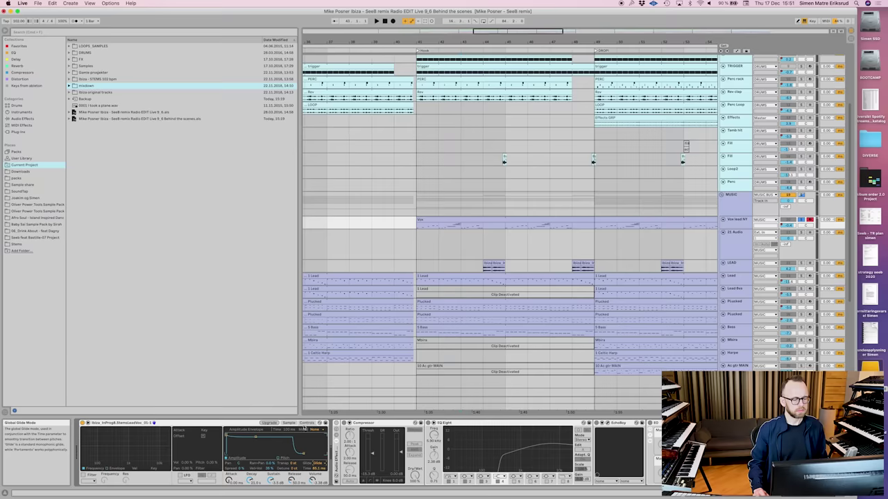
click(290, 423)
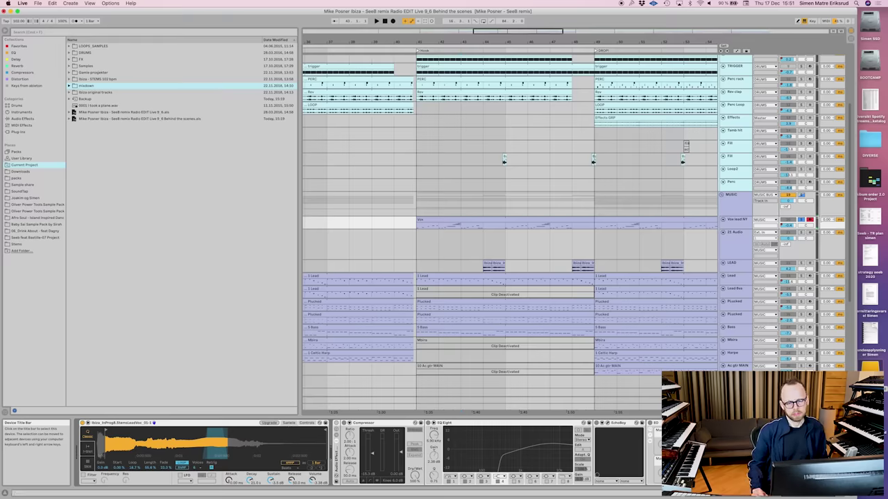
- Open the Vox clip on the Vox lead NY track and enlarge the note editor to show its MIDI melody
click(739, 220)
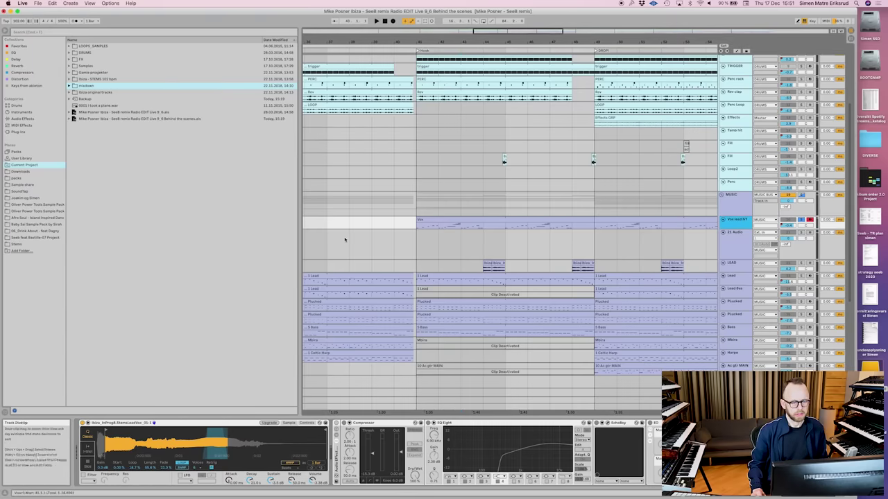
double_click(478, 219)
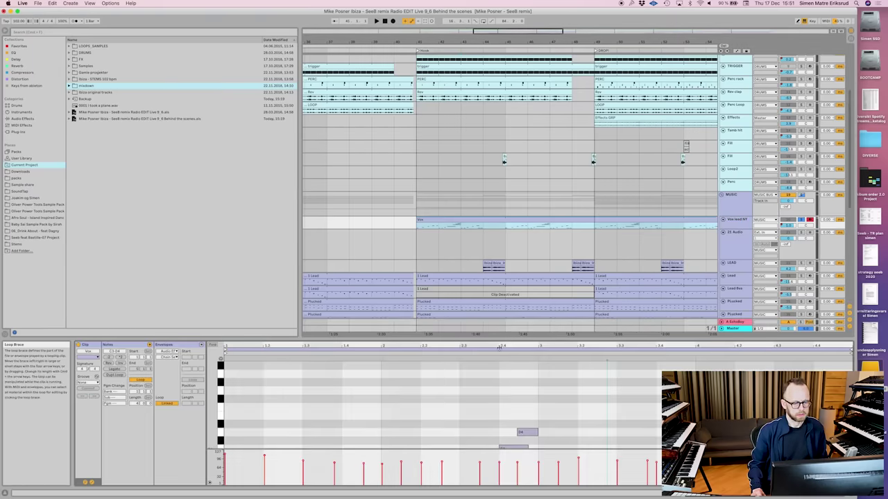
drag(495, 340, 495, 203)
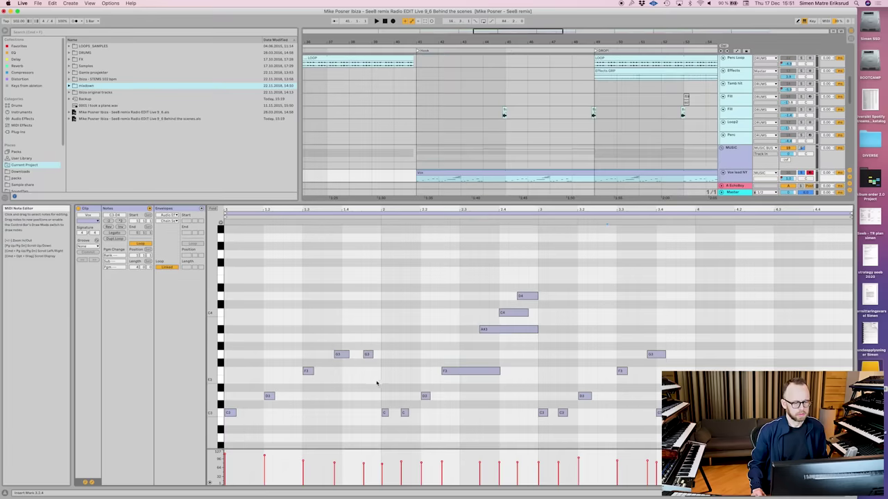
- Select the rising notes from F3 to D4 in the Vox clip and audition that part of the melody
drag(459, 389, 563, 276)
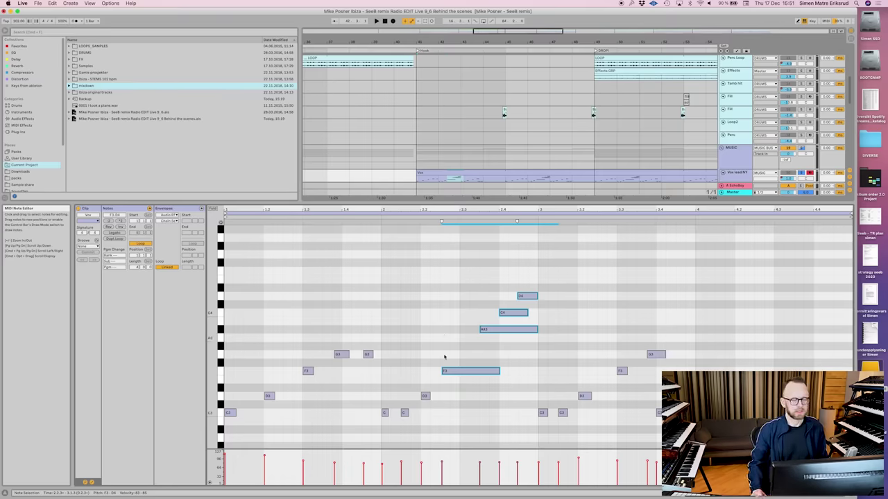
key(space)
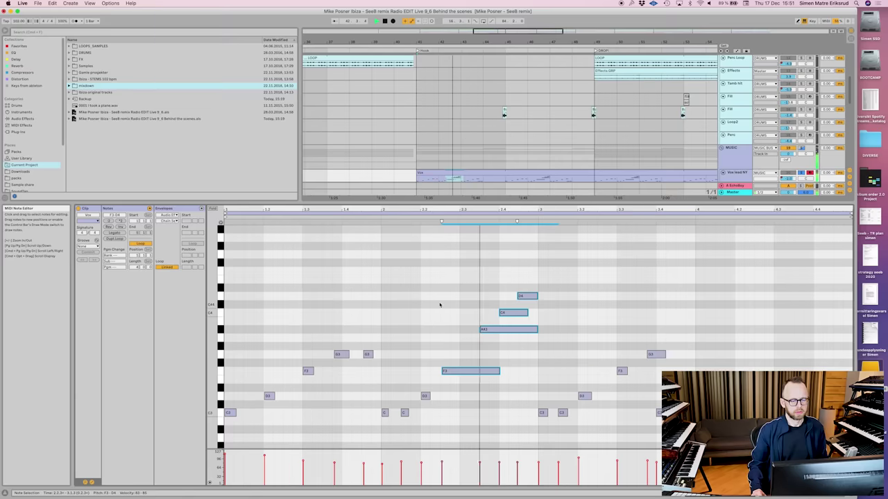
key(space)
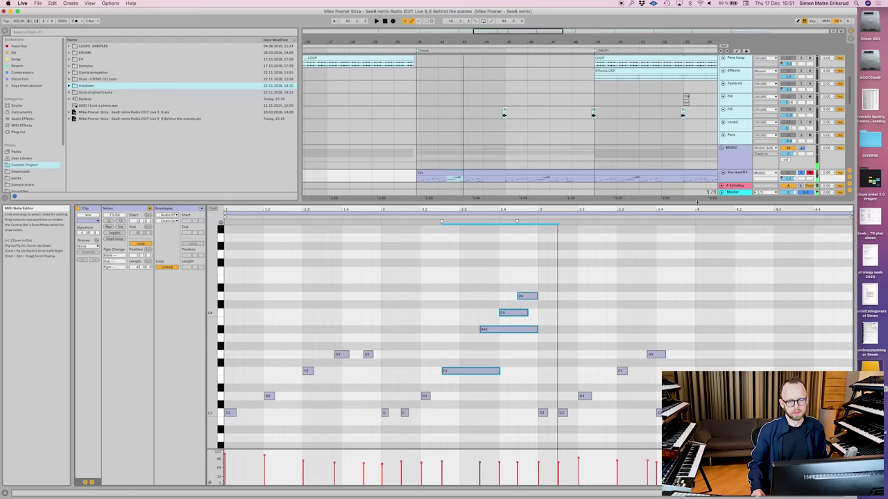
- Show the effects chain of the Vox lead NY track and inspect the EchoBoy and EOS plug-in windows
drag(697, 202, 697, 281)
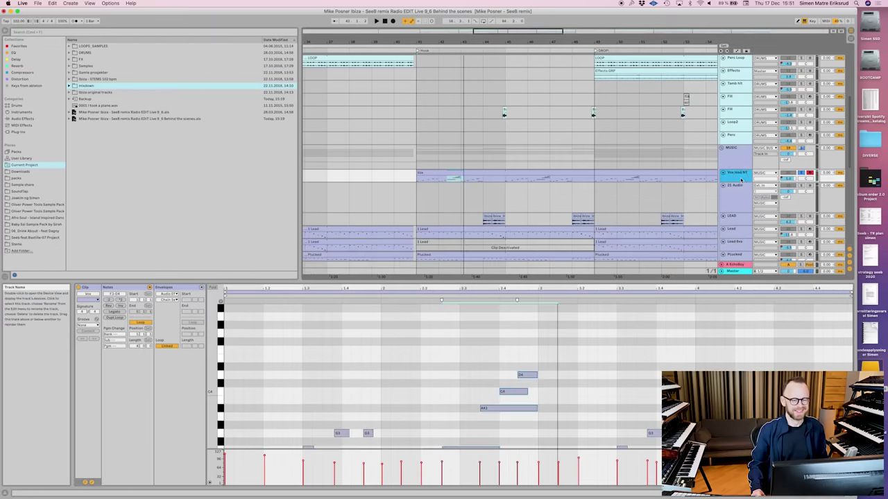
double_click(741, 180)
click(337, 423)
scroll(367, 452, right, 5)
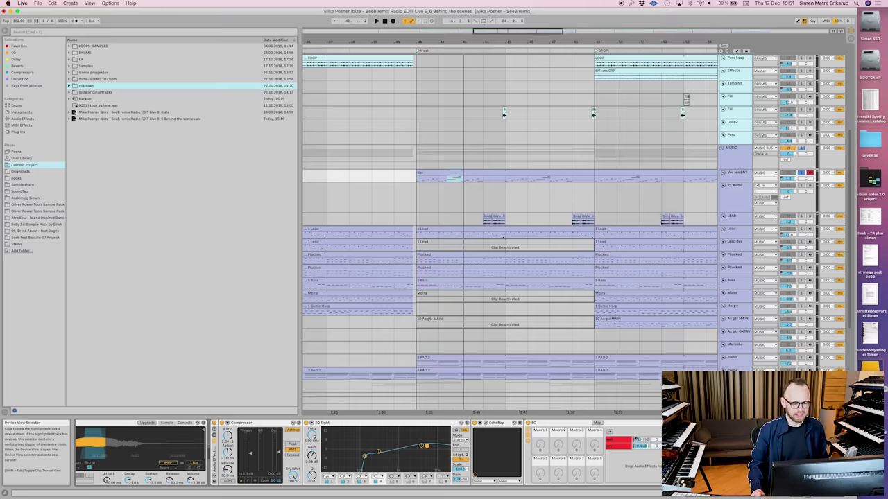
click(486, 424)
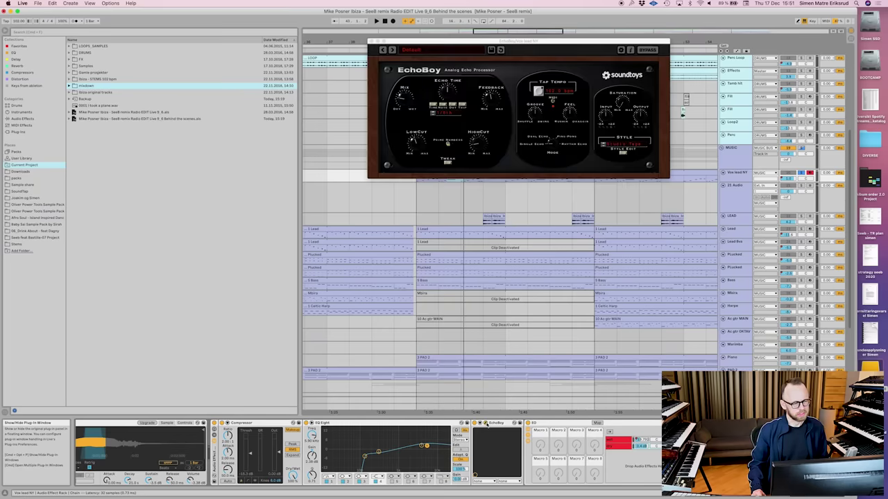
click(487, 425)
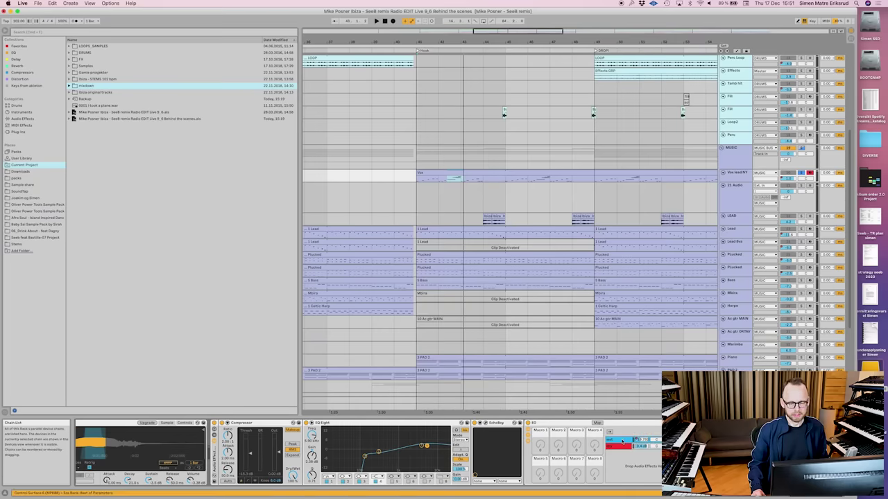
click(528, 423)
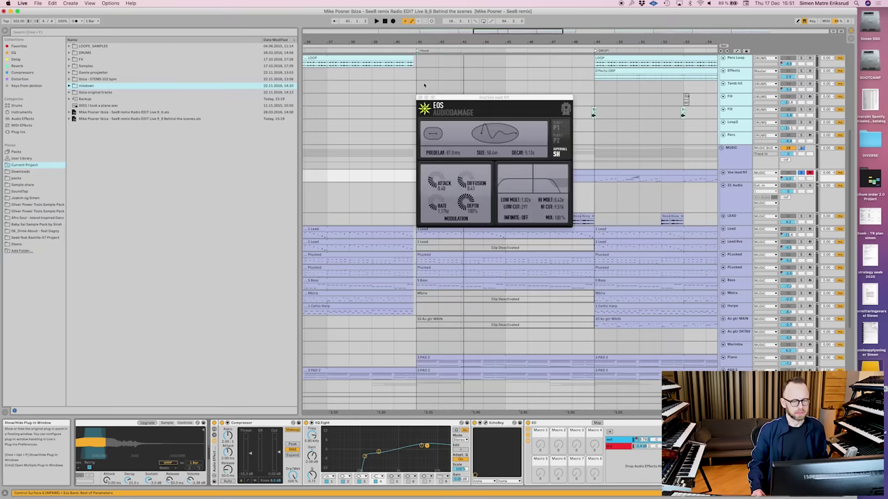
click(419, 98)
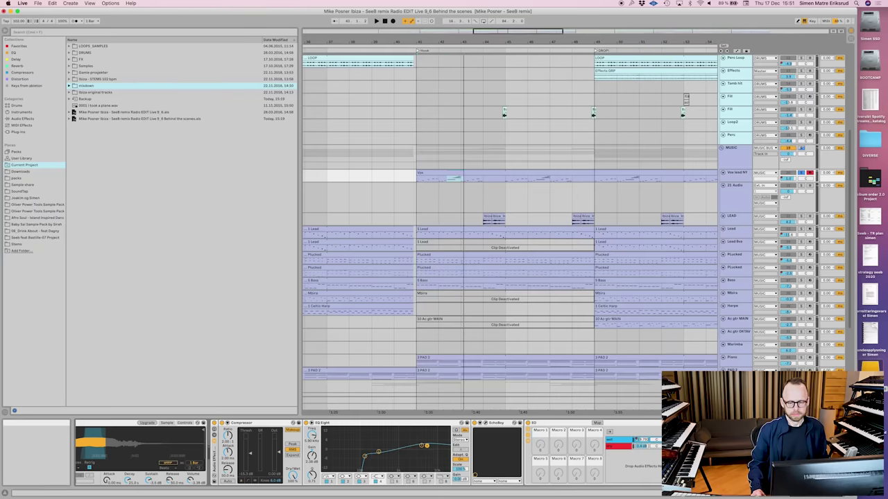
- Audition the soloed Vox lead NY track while showing its Compressor, EQ Eight, EchoBoy and effect rack
scroll(474, 454, right, 2)
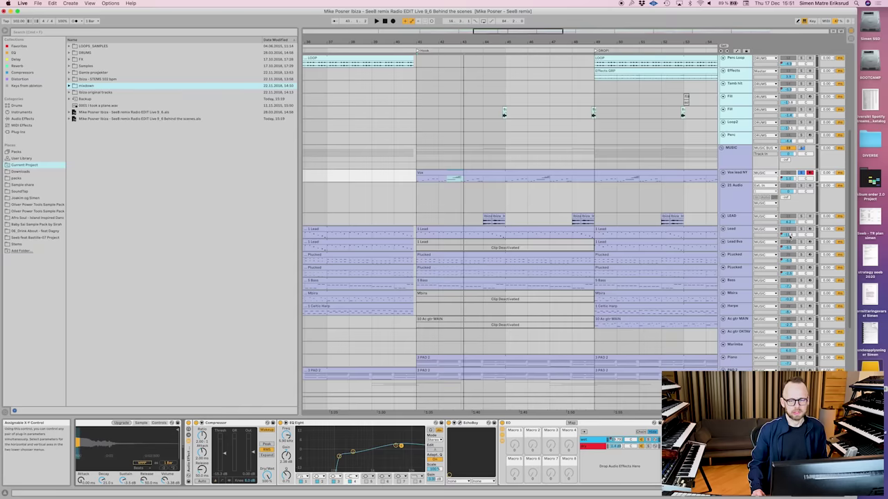
key(space)
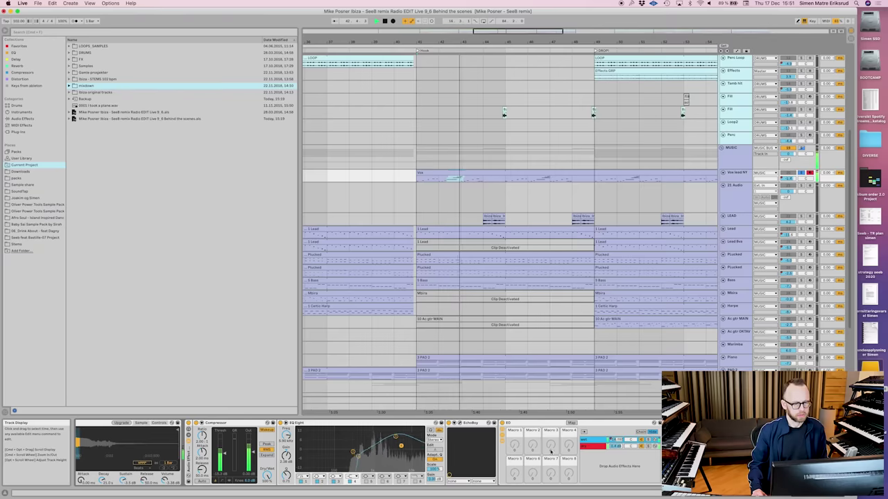
click(451, 179)
key(space)
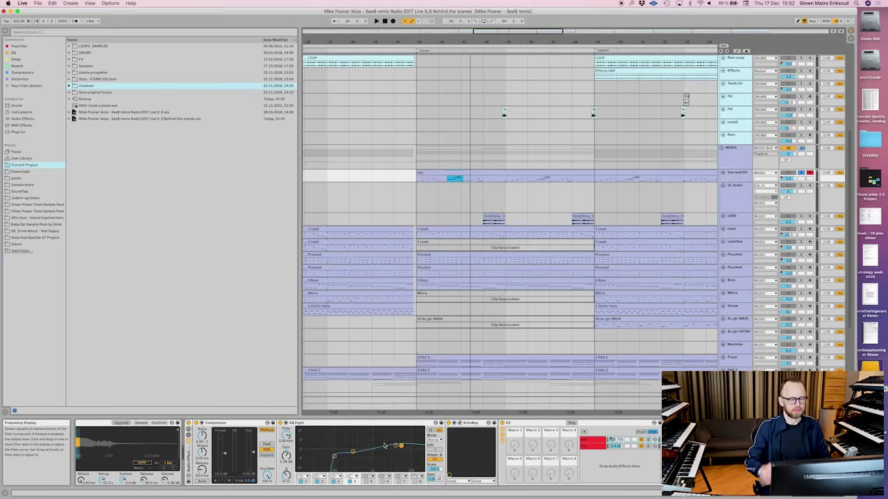
key(space)
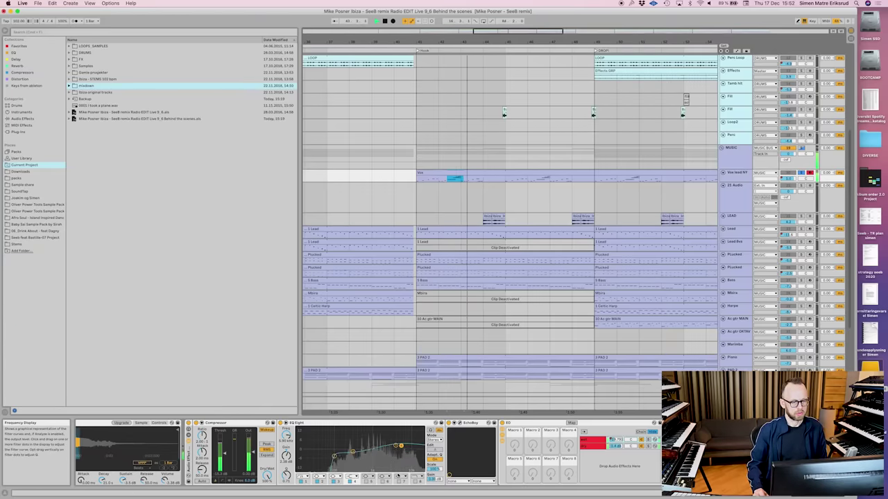
key(space)
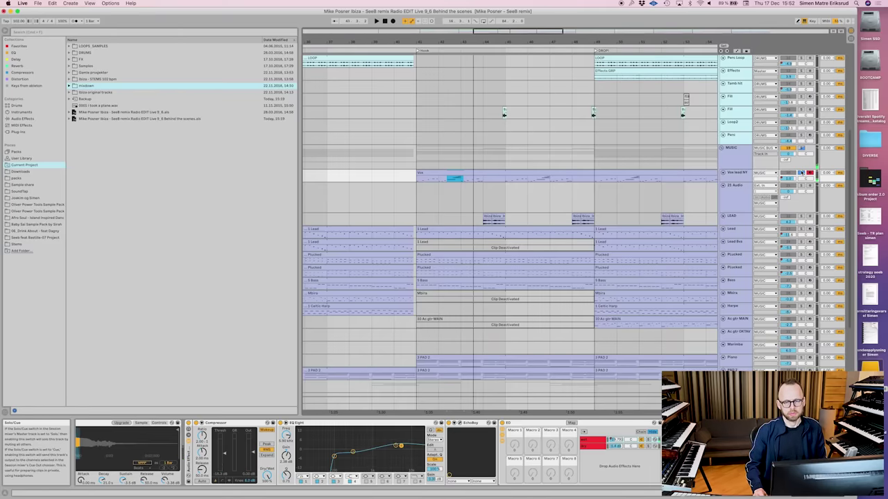
- Unsolo Vox lead NY, play its Vox clip with the full mix from the Hook, and show the clip's notes
click(436, 172)
key(space)
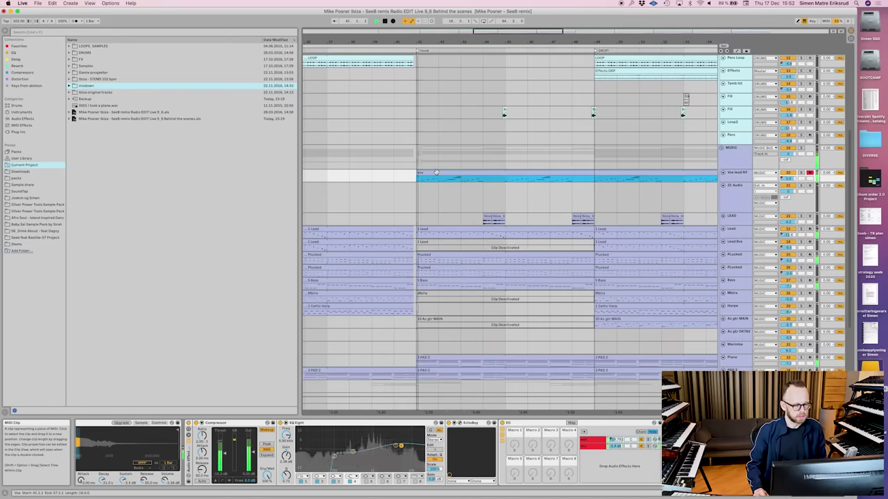
double_click(436, 172)
scroll(426, 427, down, 3)
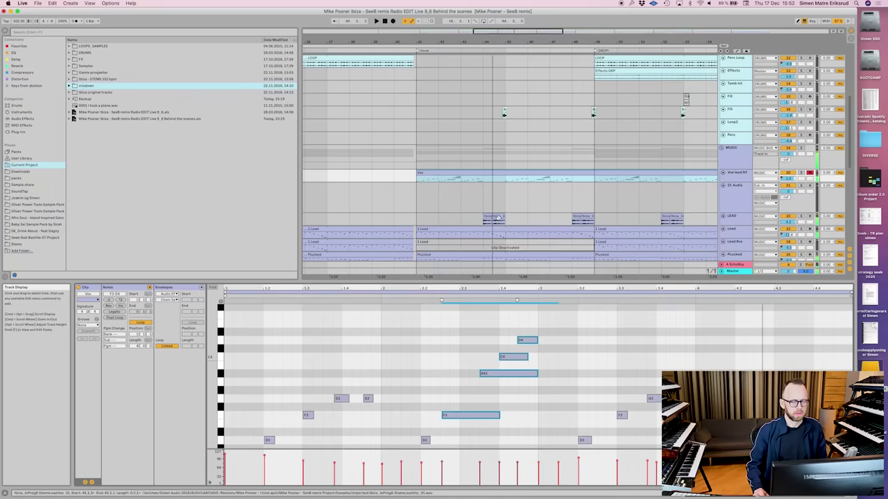
key(space)
- Select the first vocal clip on the LEAD track in the Hook, audition it in solo, and show the track's effects
click(484, 219)
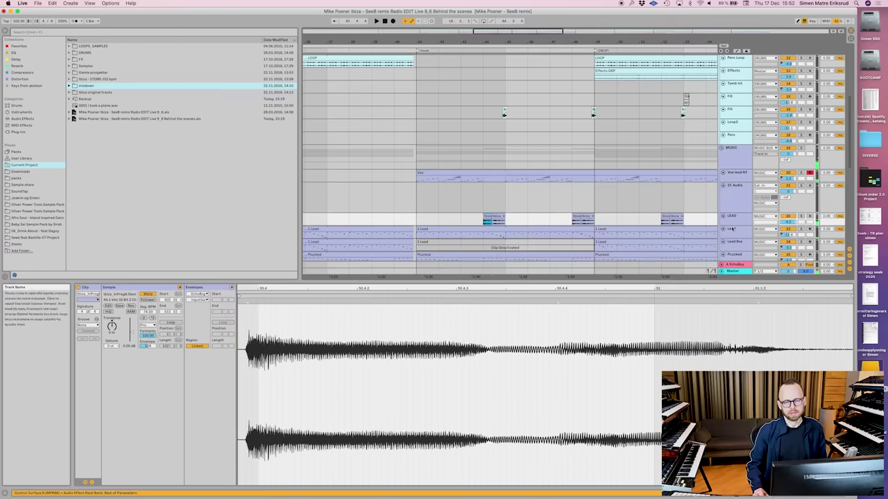
click(799, 217)
key(space)
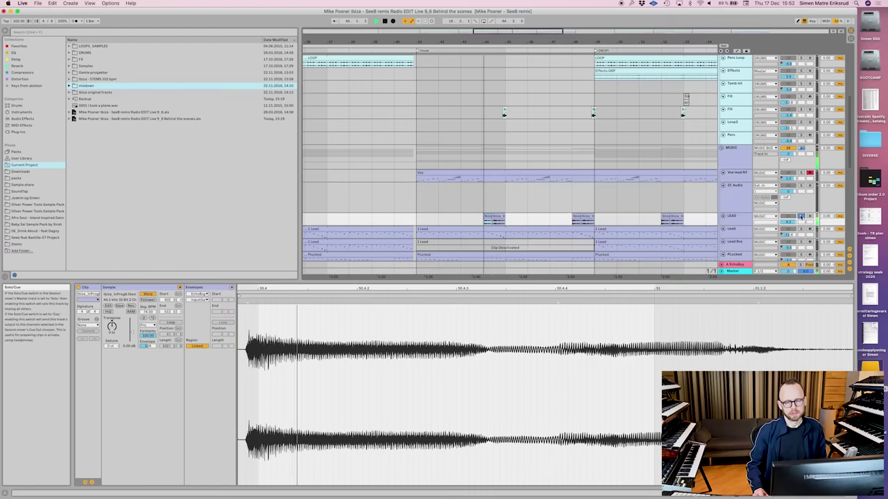
click(800, 217)
key(space)
click(741, 219)
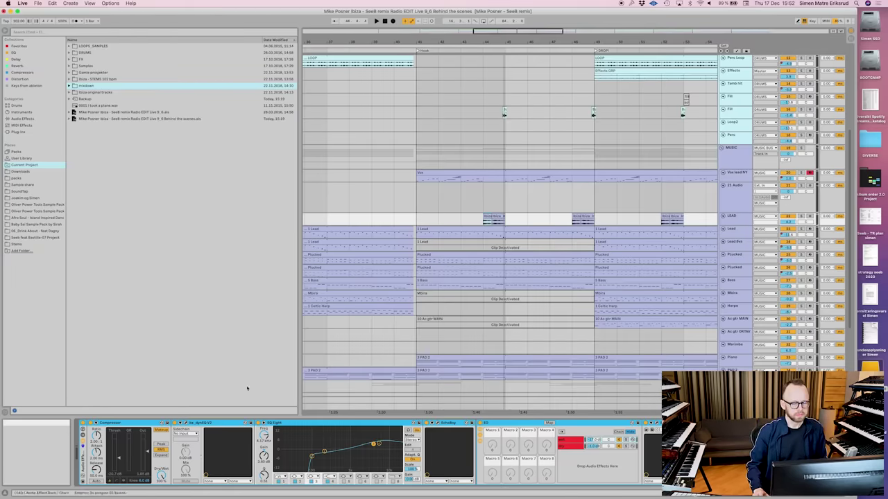
- Open the 3 PAD 2 clip on the Piano track in the Hook to show its MIDI chords
scroll(487, 290, down, 3)
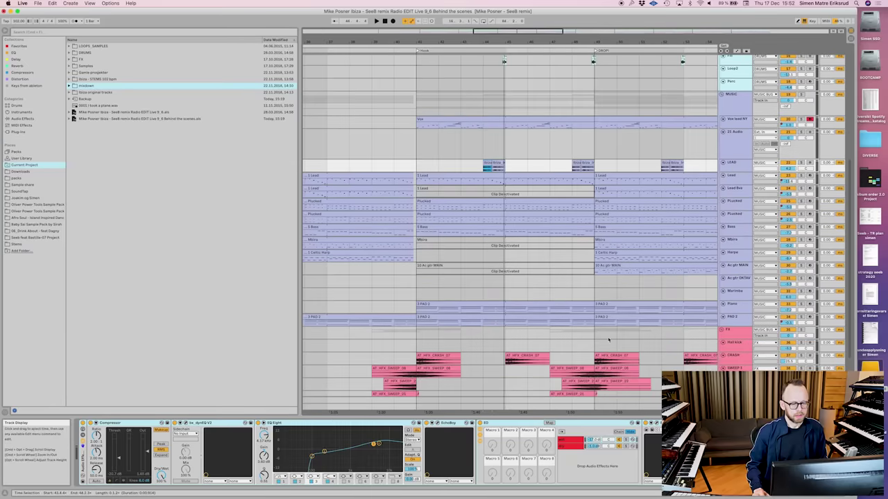
click(437, 306)
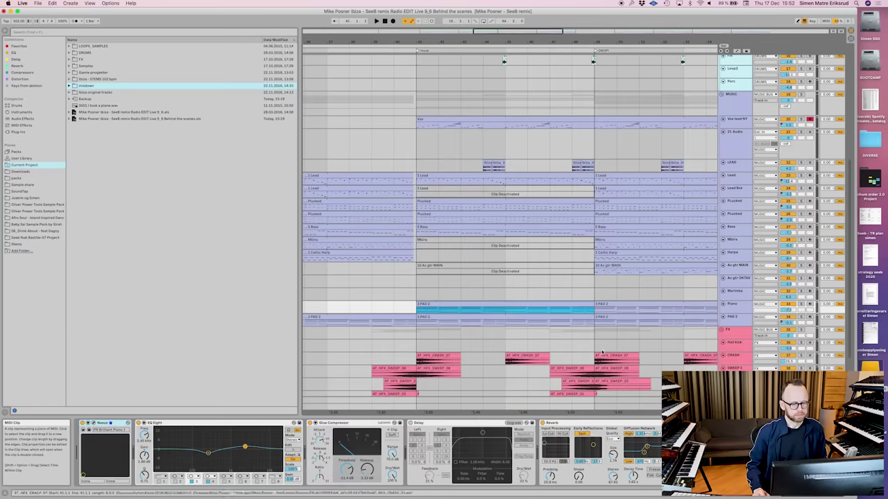
double_click(425, 306)
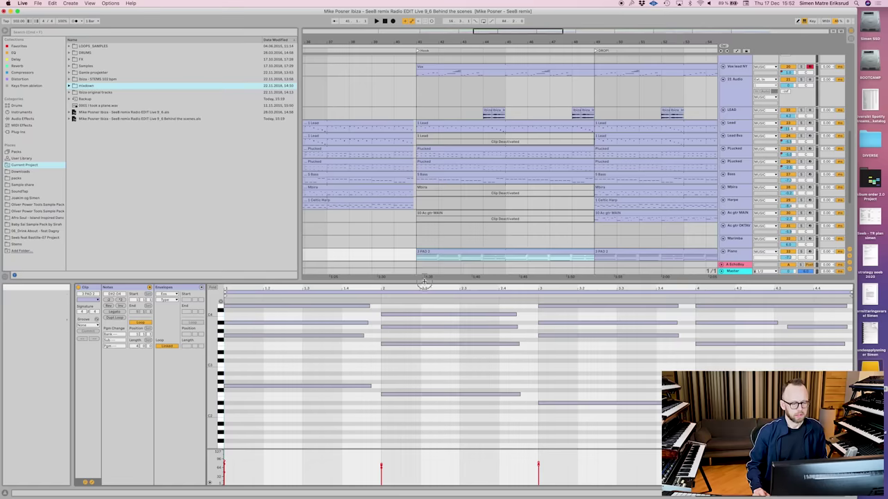
drag(425, 281, 425, 336)
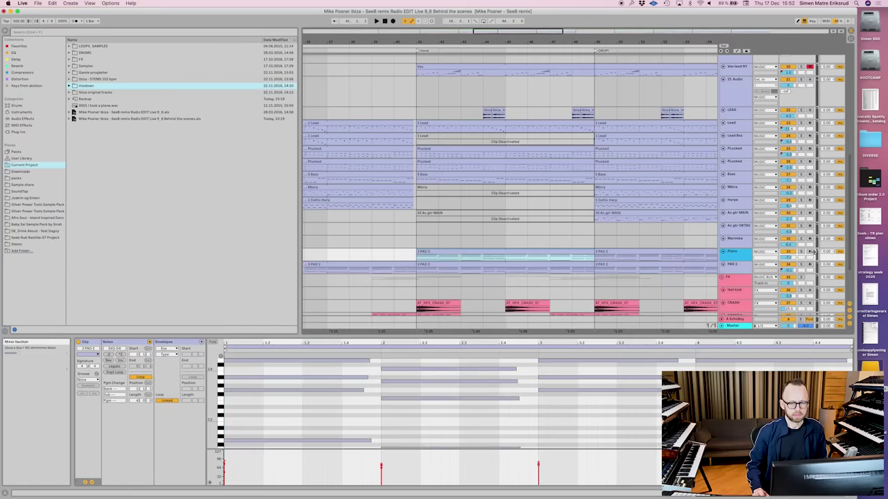
- Solo the Piano track and audition its chords while showing its Nexus instrument and effects chain
click(801, 251)
key(space)
click(748, 254)
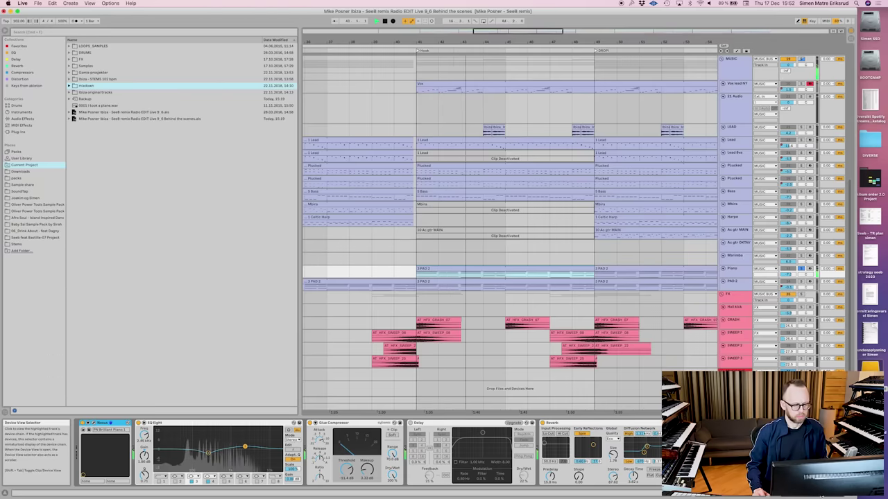
key(space)
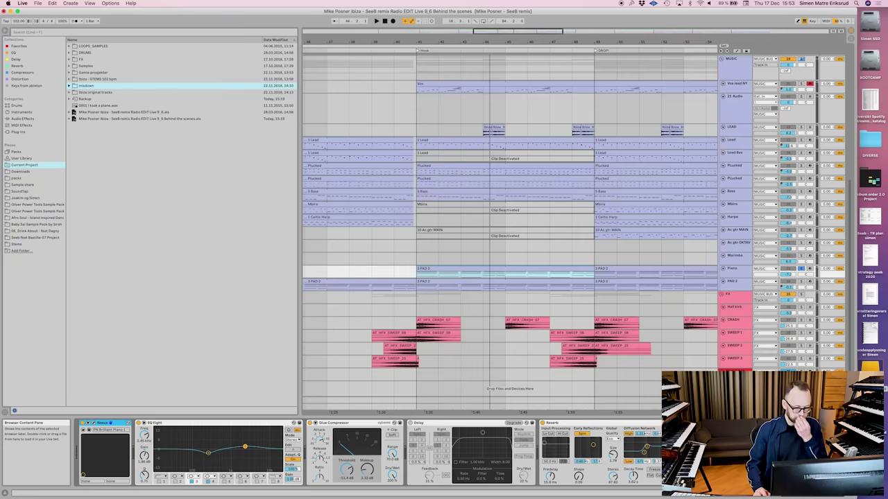
- Inspect the Piano track's Reverb and its EOS plug-in window, and close the plug-in window
click(651, 428)
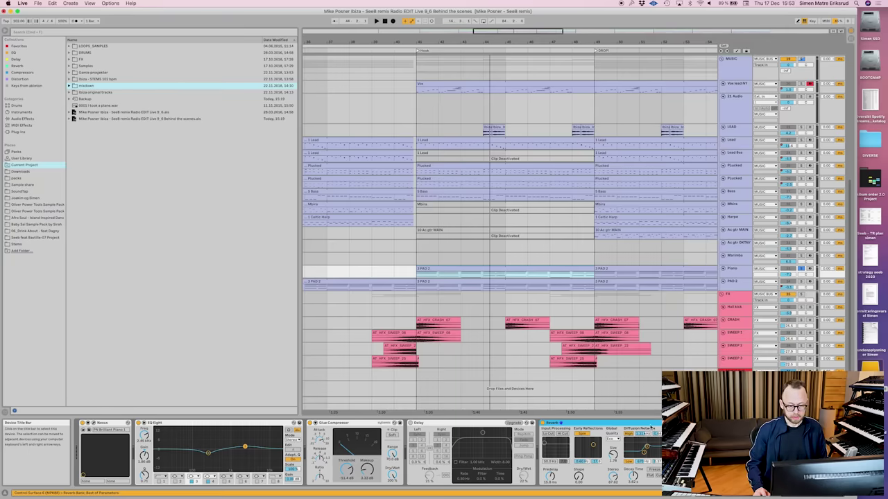
click(733, 423)
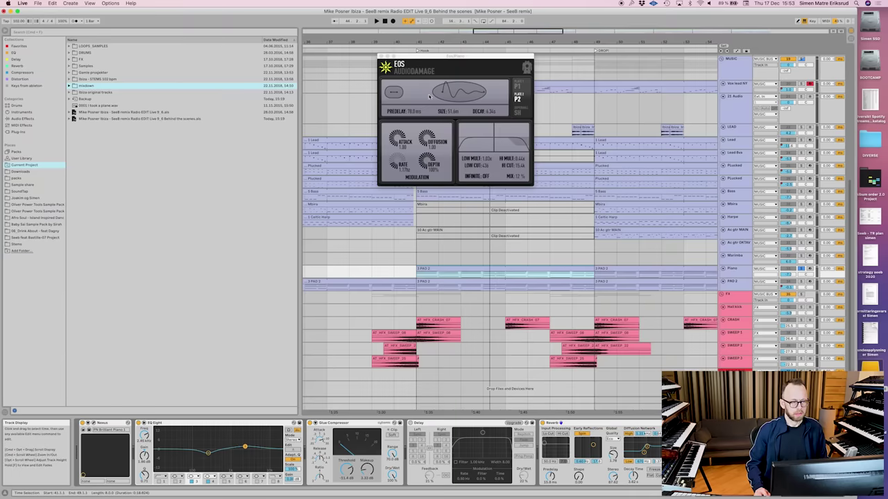
click(381, 57)
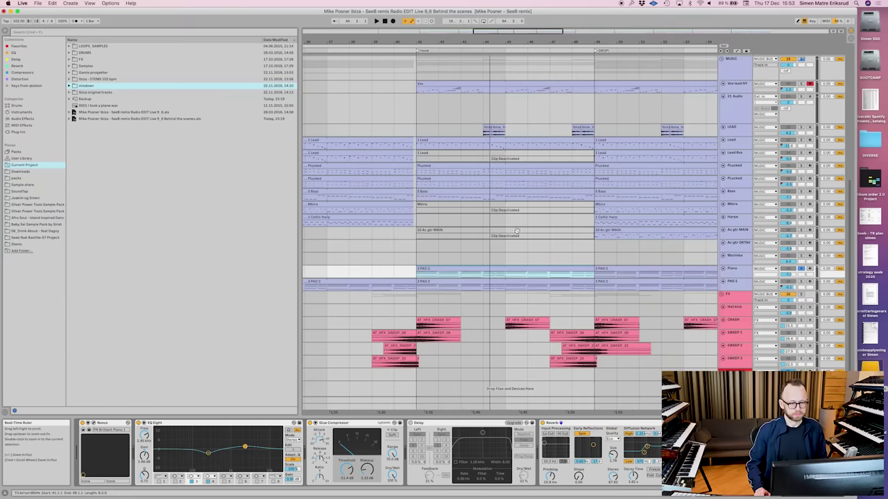
- Select the LOOP clip in the DROP section and audition the Perc Loop and Effects tracks in solo
click(440, 325)
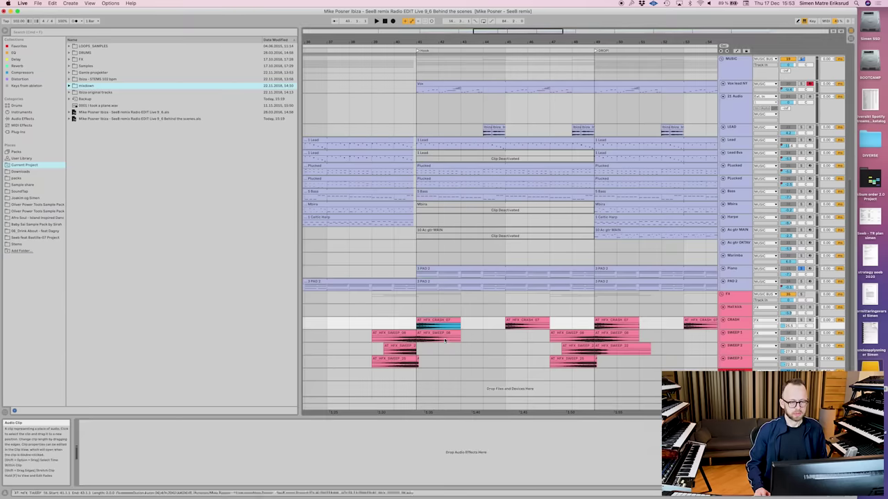
scroll(445, 340, up, 10)
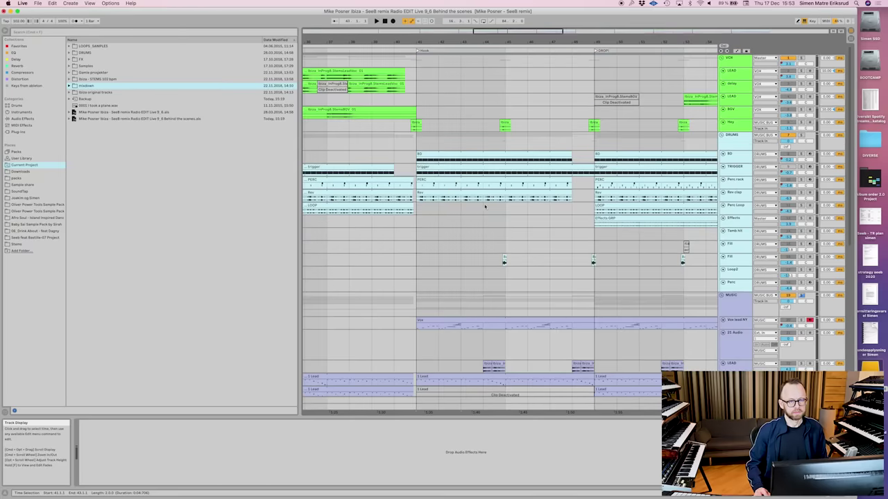
drag(593, 43, 580, 83)
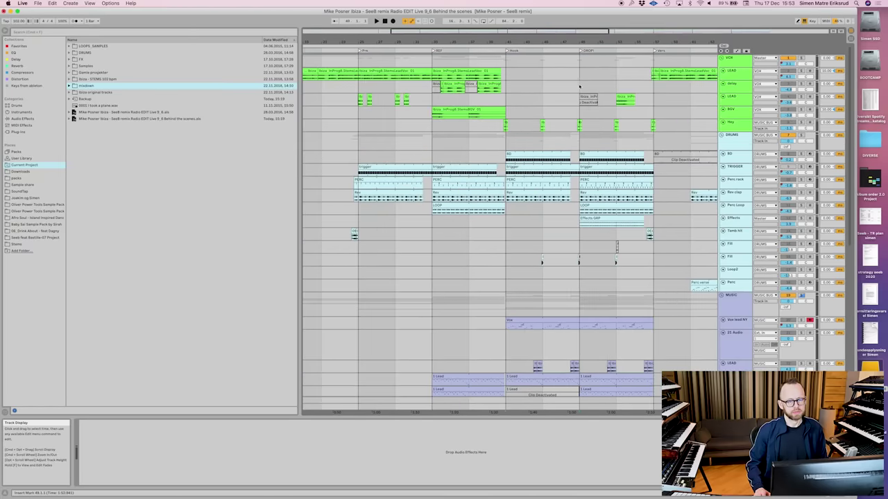
click(579, 86)
click(599, 204)
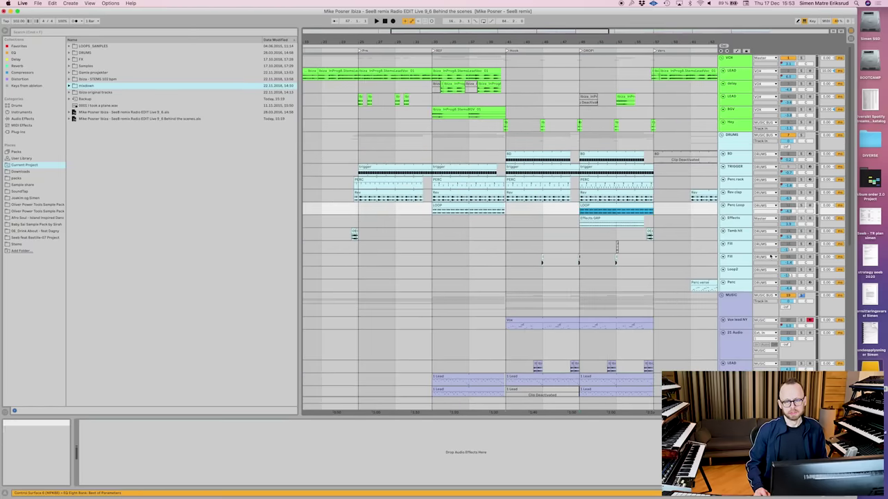
click(801, 206)
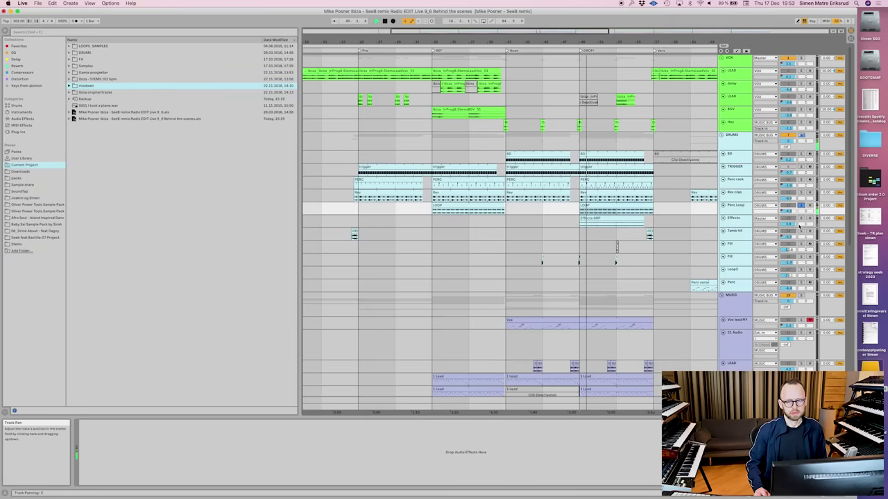
click(801, 219)
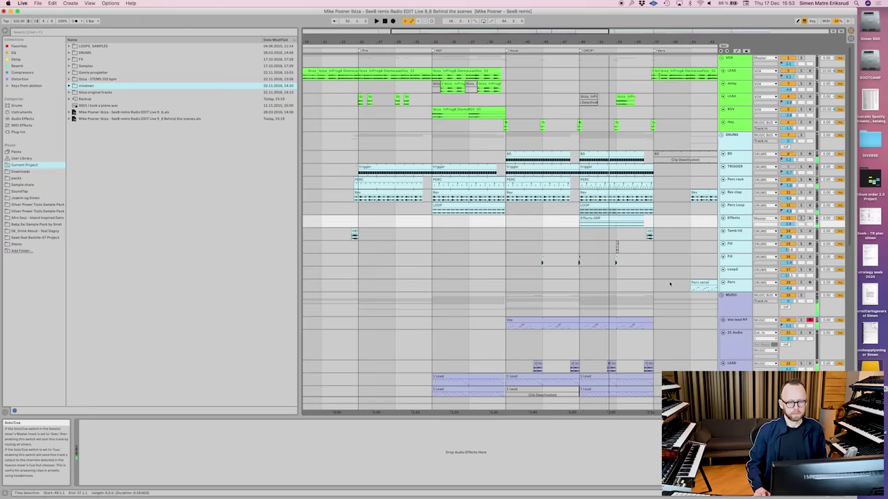
scroll(609, 295, down, 5)
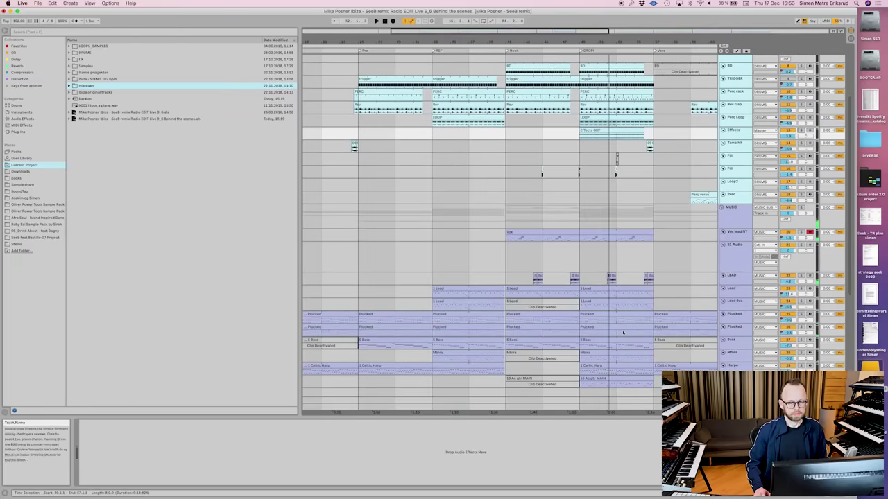
- Select the Mbira and Ac gtr MAIN clips in the DROP section and audition the Ac gtr MAIN track in solo
scroll(622, 331, down, 1)
click(602, 342)
click(604, 330)
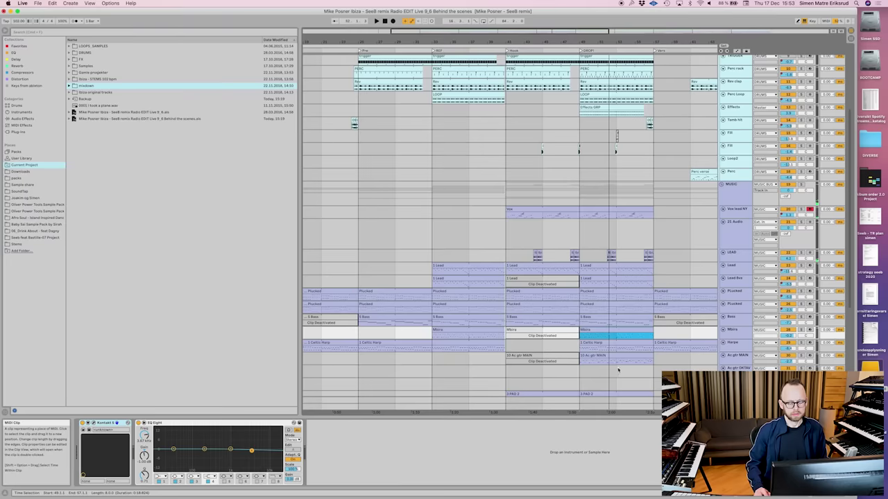
click(590, 361)
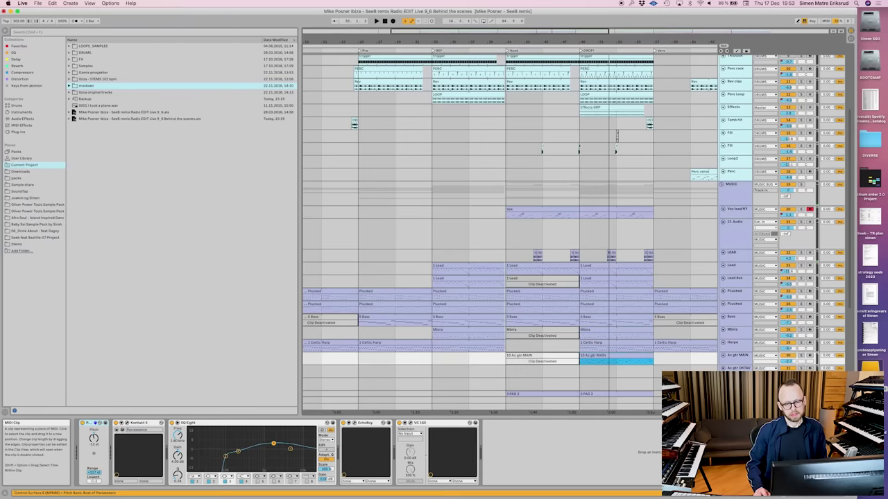
click(738, 360)
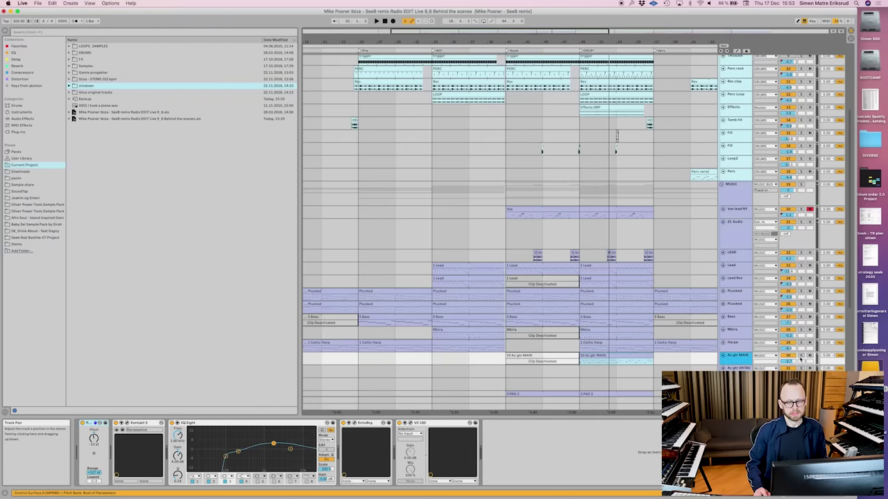
click(600, 357)
key(space)
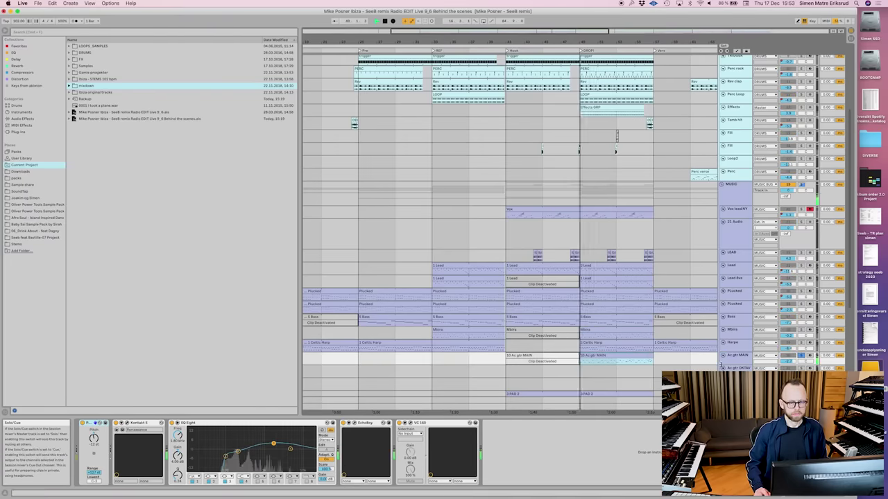
click(600, 357)
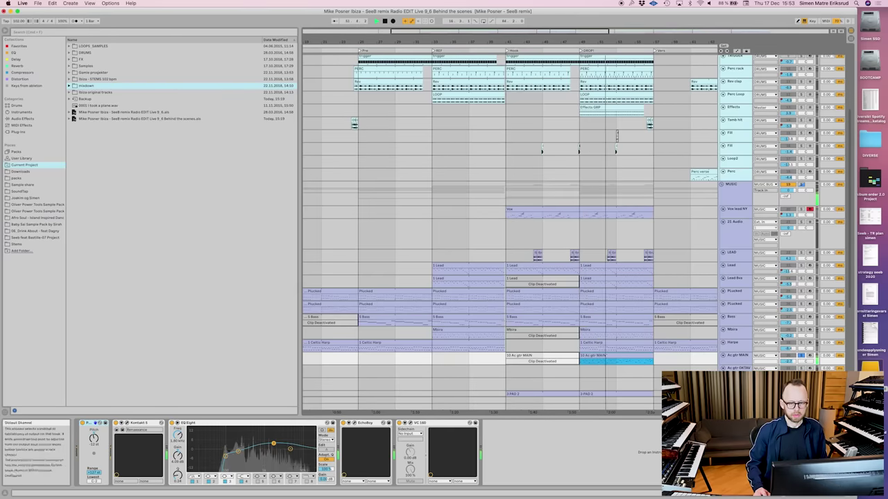
- Add the Mbira track and both Lead tracks to the soloed guitar and audition them together in the DROP section
click(802, 330)
key(space)
key(space)
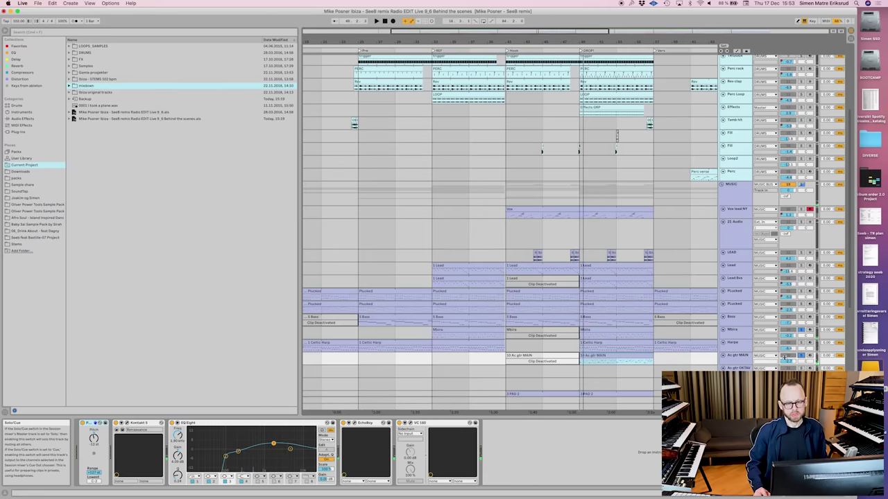
key(space)
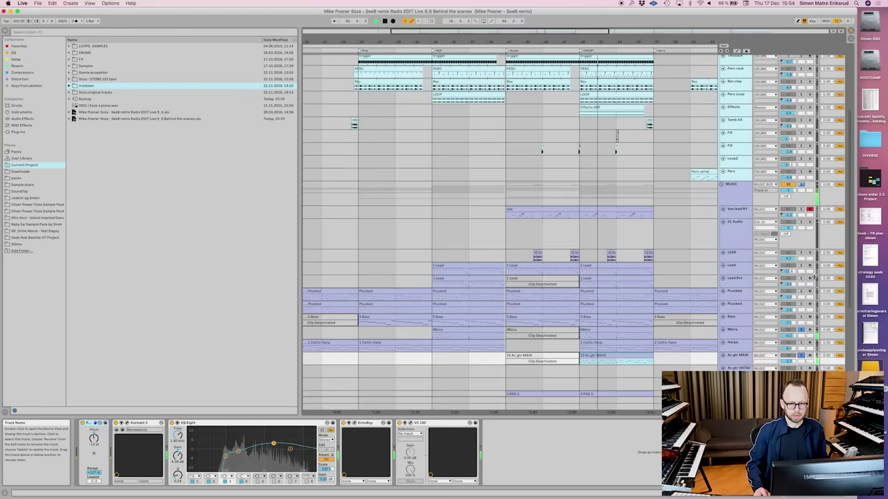
click(800, 267)
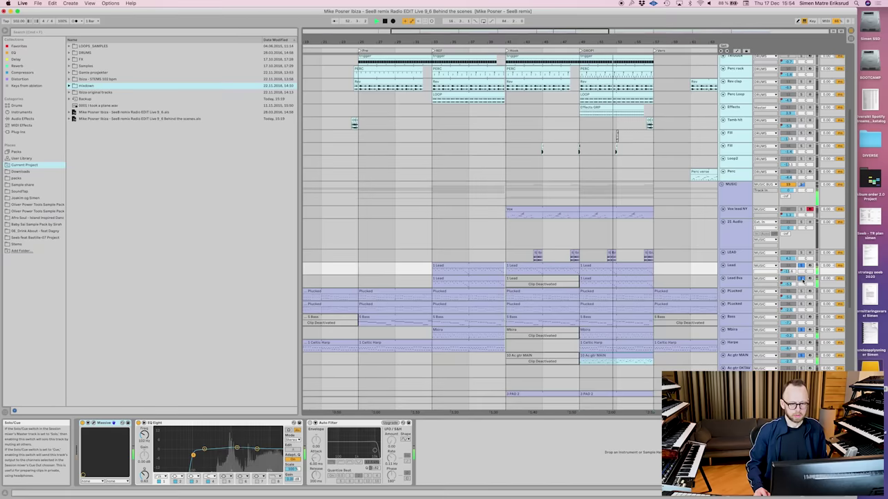
click(803, 279)
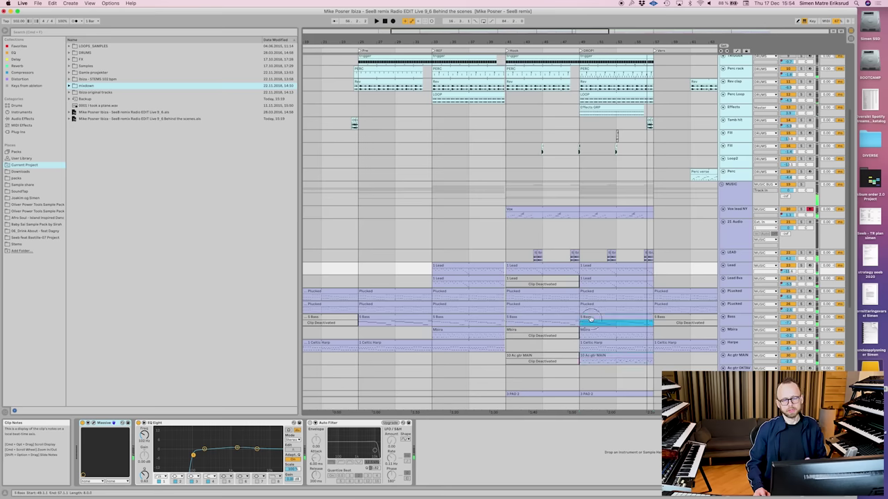
- Show the Bass track's OBXD, PSP NobleQ and Renaissance Bass plug-ins, audition the DROP bass in solo, and close the plug-in windows
click(589, 320)
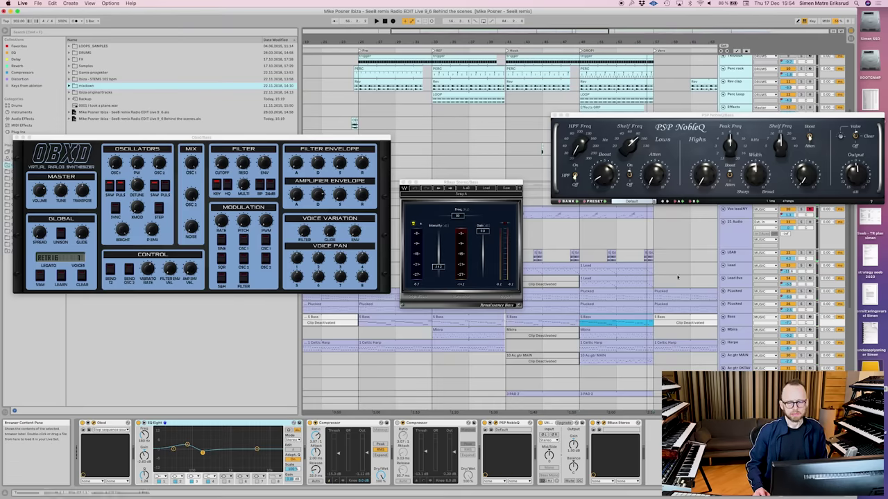
click(801, 317)
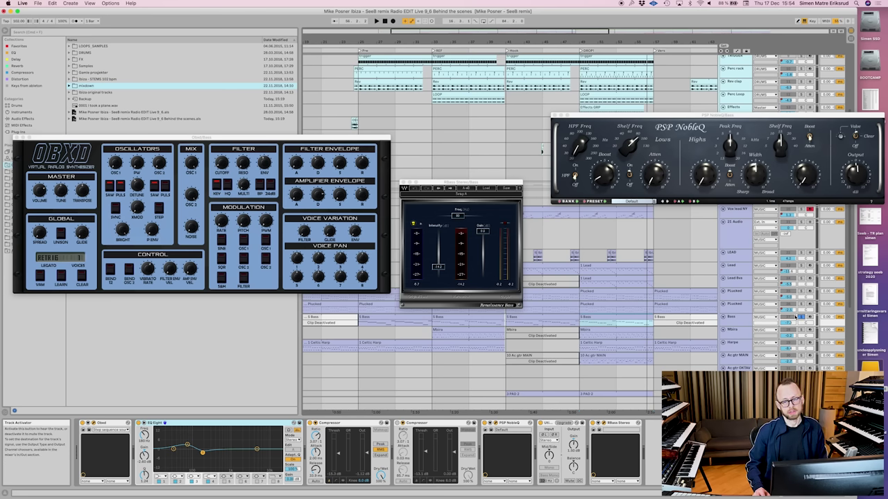
key(space)
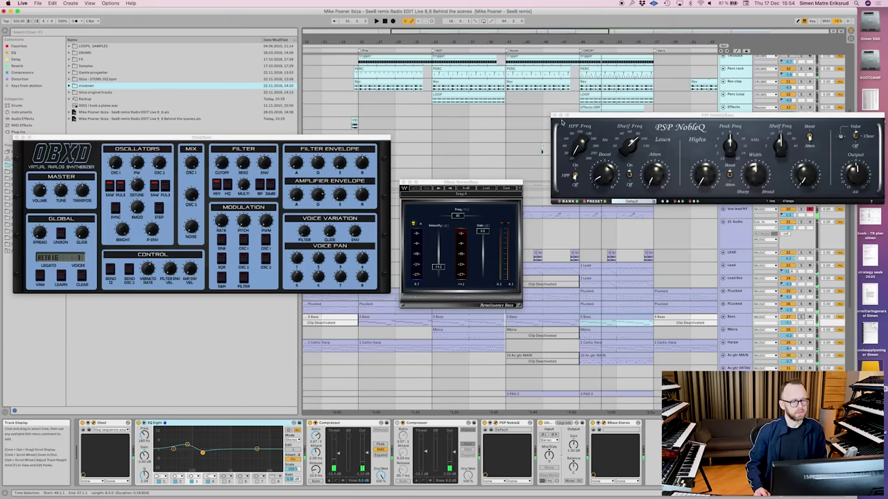
click(552, 119)
click(402, 184)
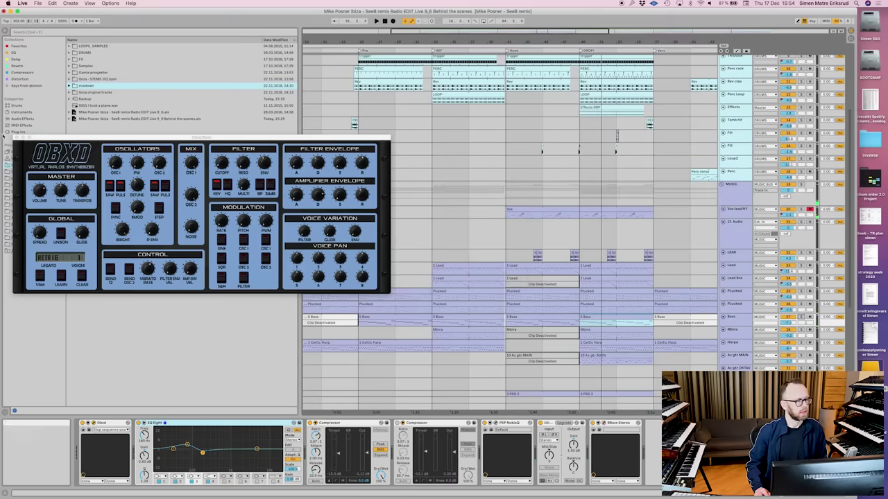
click(15, 137)
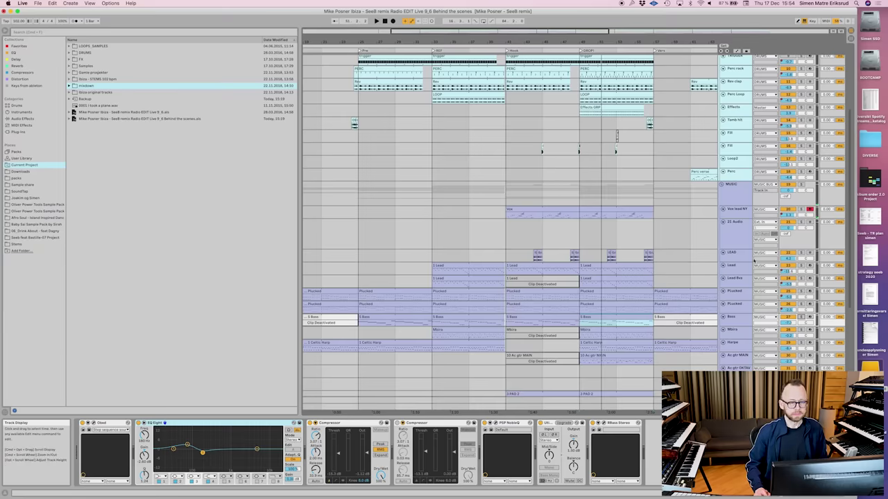
- Play the full arrangement from the second Vers section at bar 57 while looking over the drum, music and FX tracks
drag(525, 43, 468, 15)
click(647, 128)
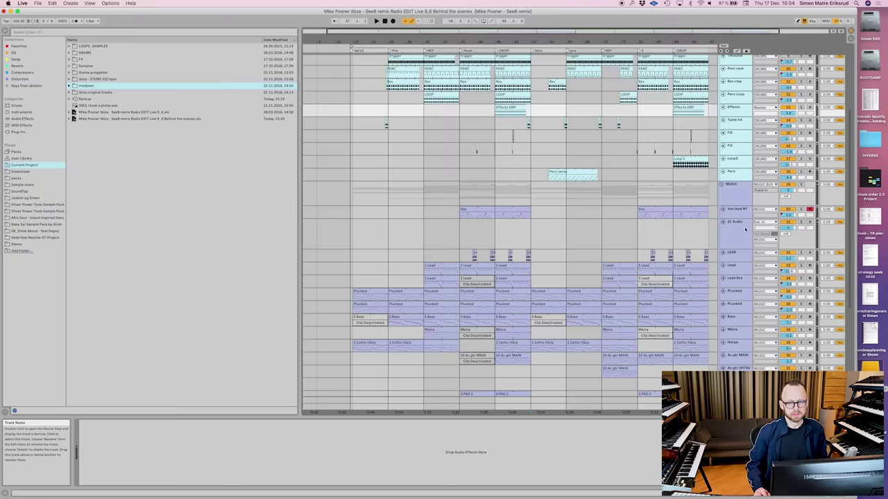
click(777, 211)
click(521, 177)
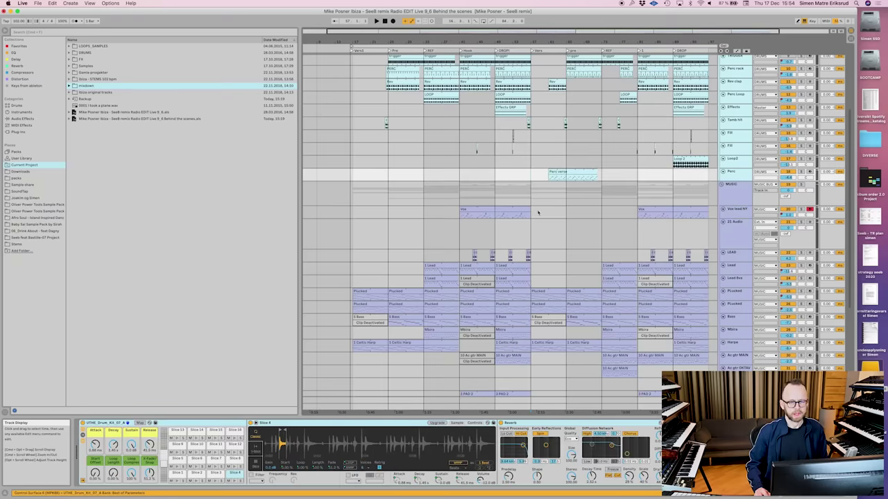
click(530, 197)
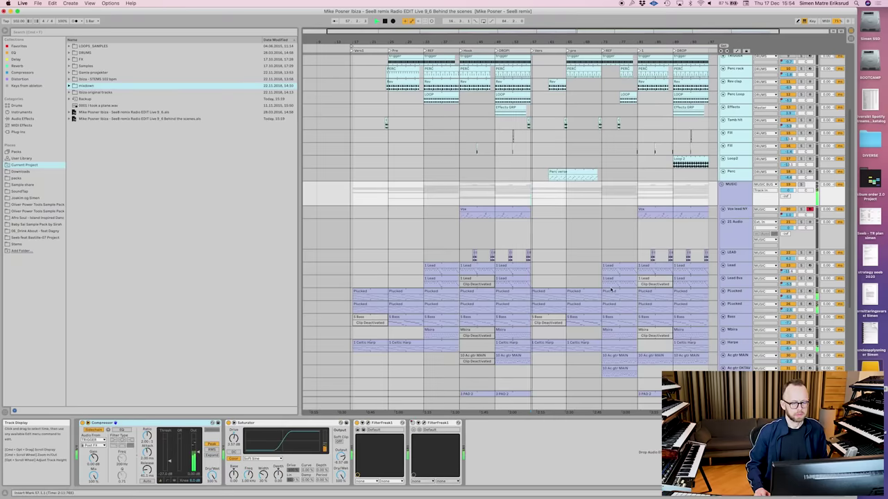
scroll(611, 278, down, 5)
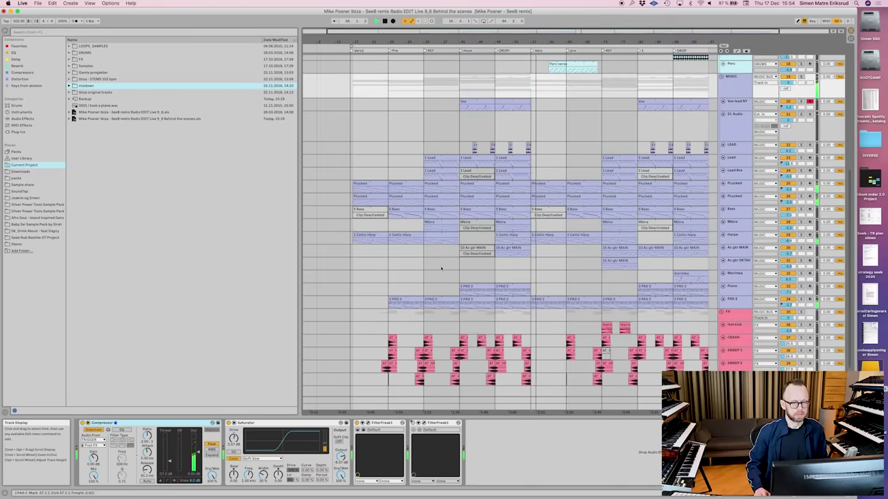
scroll(545, 252, up, 7)
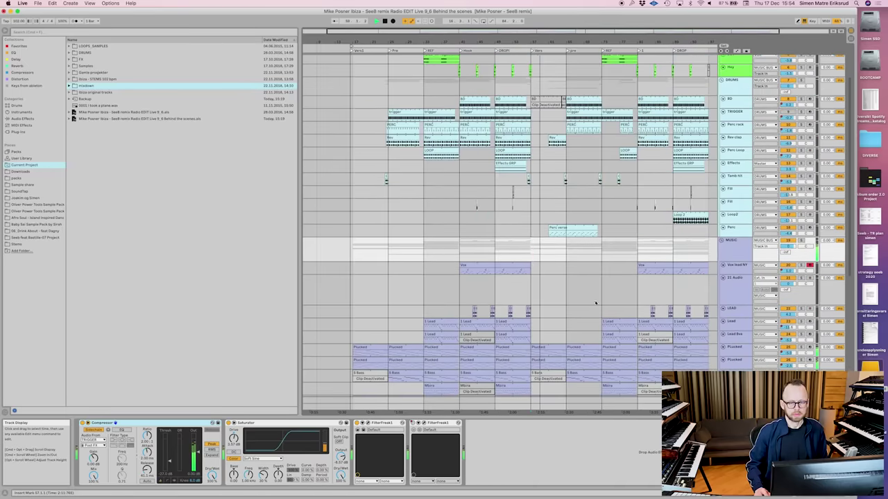
- Open the first FilterFreak plug-in on the MUSIC group and move its window clear of the music tracks
click(737, 252)
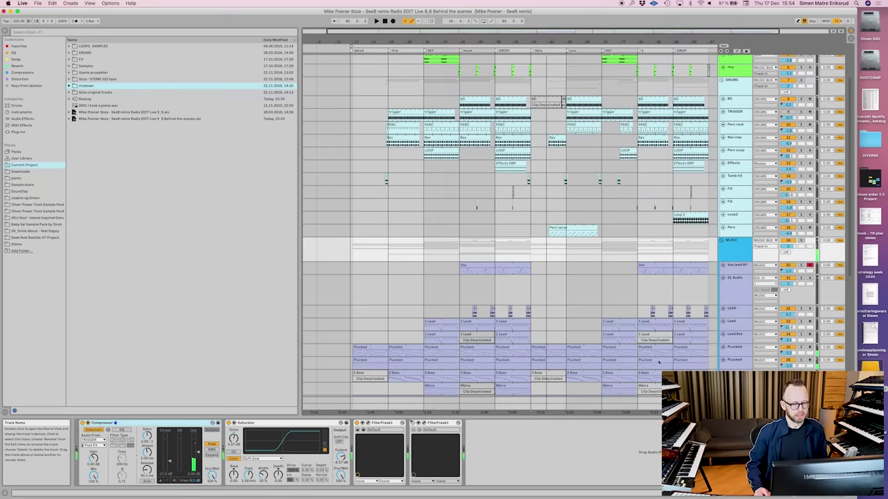
click(368, 422)
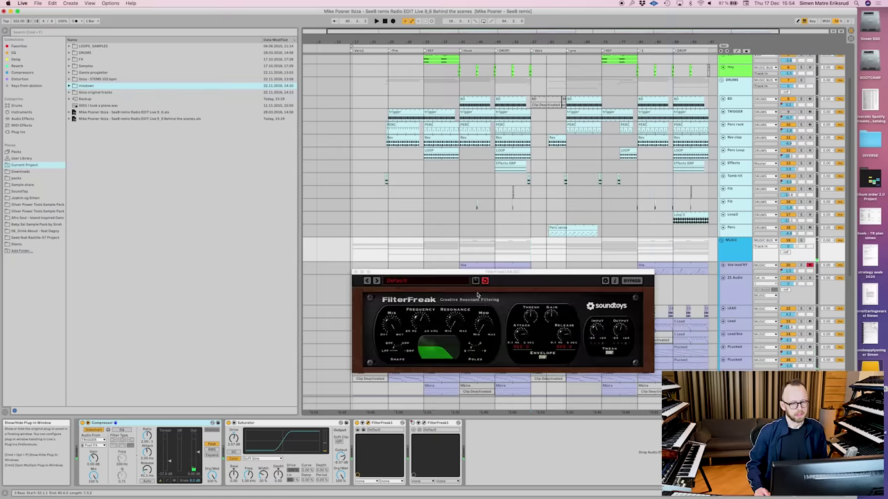
drag(469, 274, 292, 101)
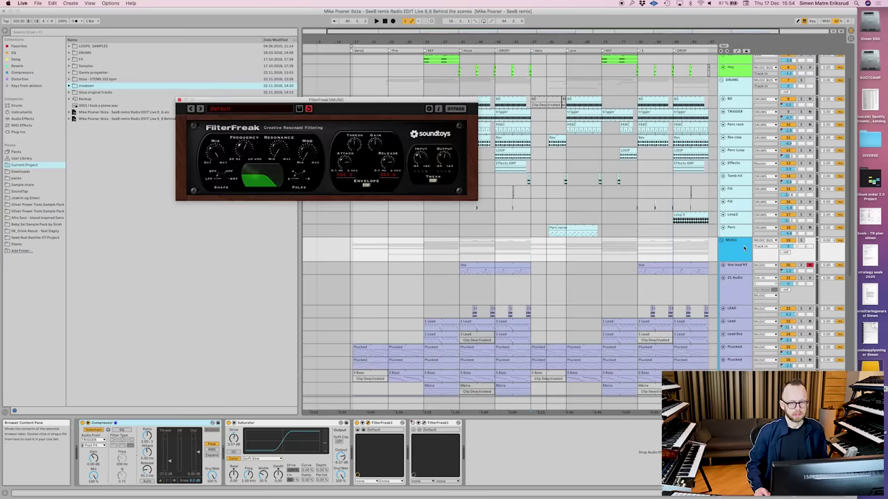
click(733, 249)
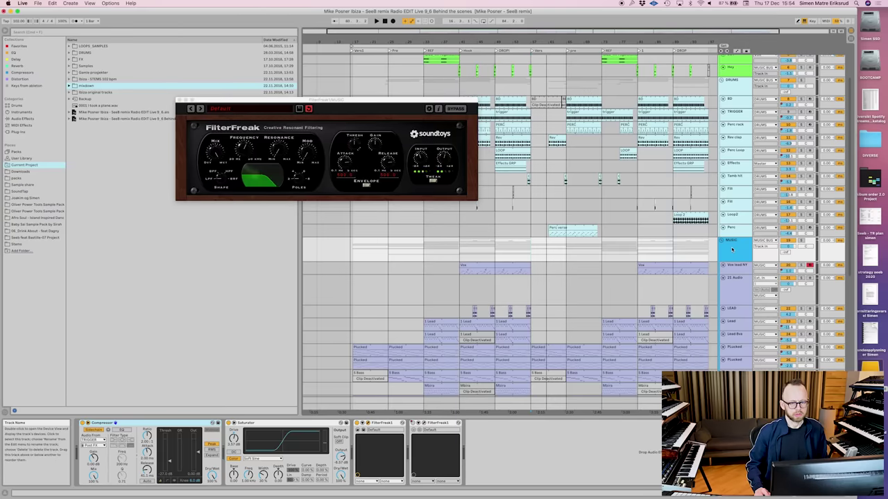
- Show the automation lanes, enlarge the MUSIC group's FilterFreak1 Frequency lane, and highlight its curve across the second Vers section
click(810, 267)
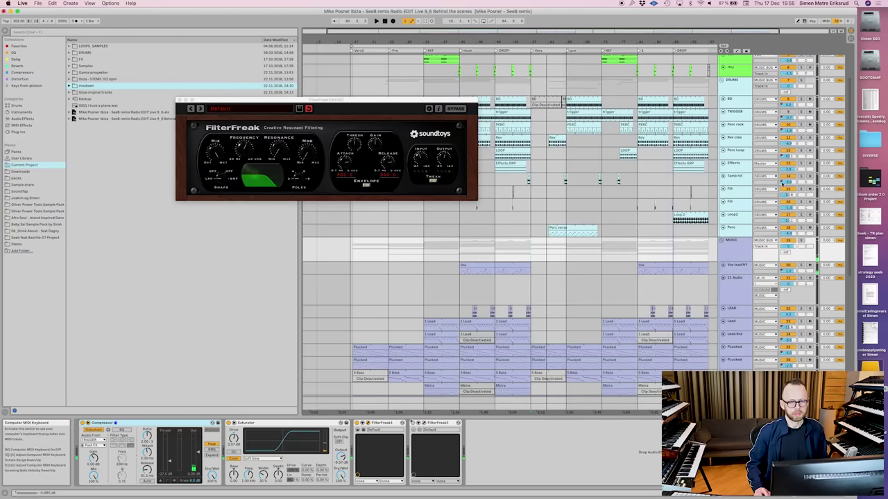
click(736, 248)
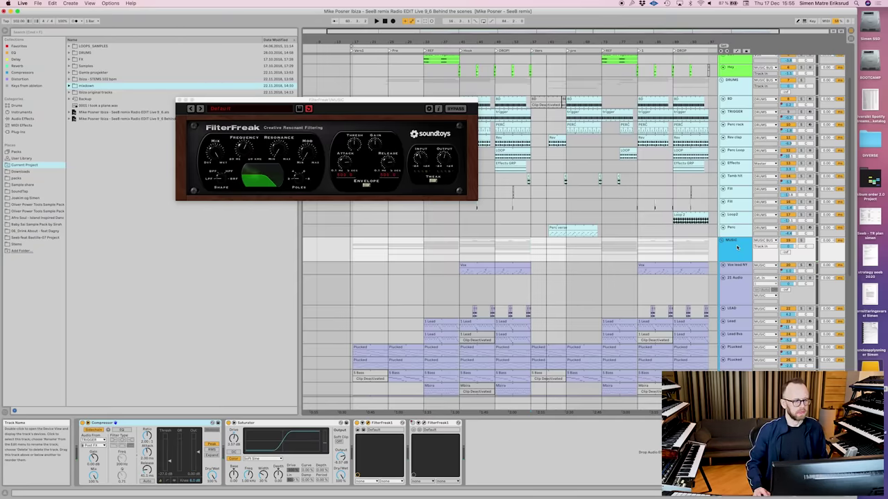
key(a)
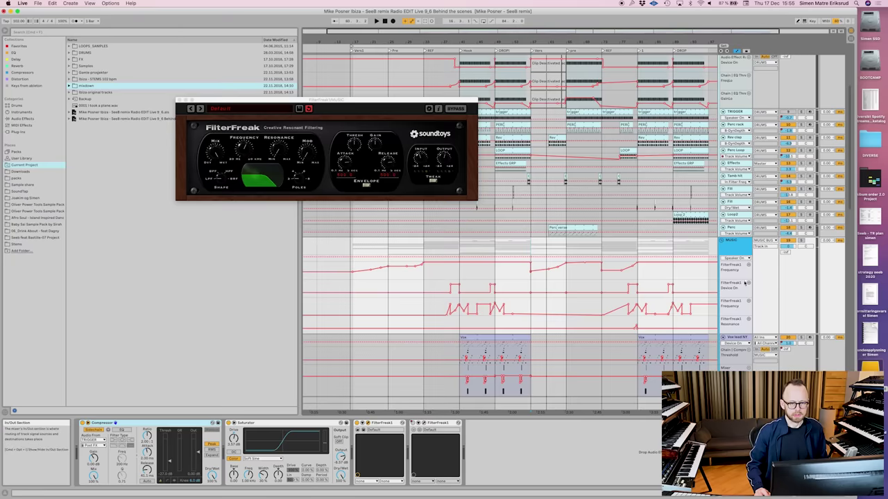
drag(729, 280, 728, 310)
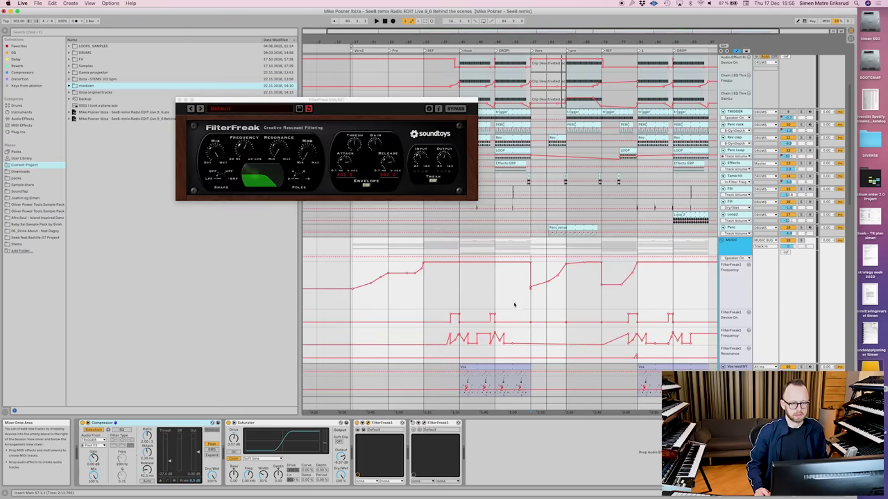
drag(531, 304, 561, 304)
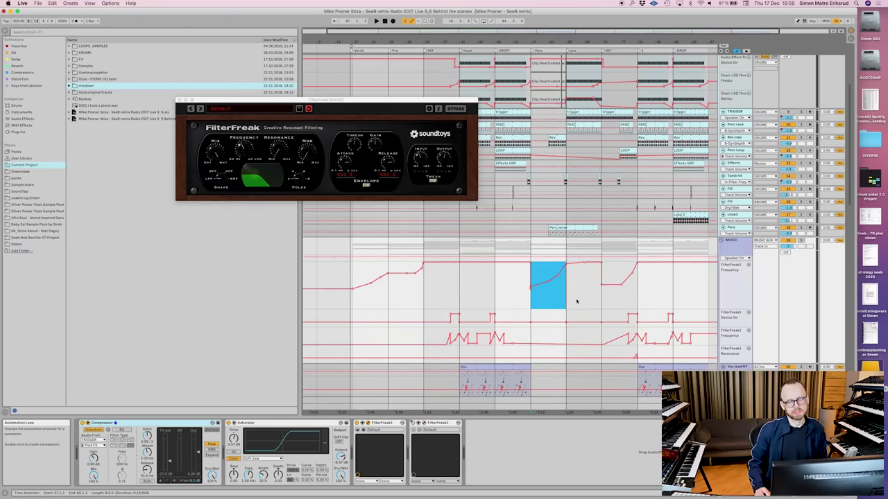
- Audition the filter automation from the end of the second Vers section and close the FilterFreak window
click(567, 303)
key(space)
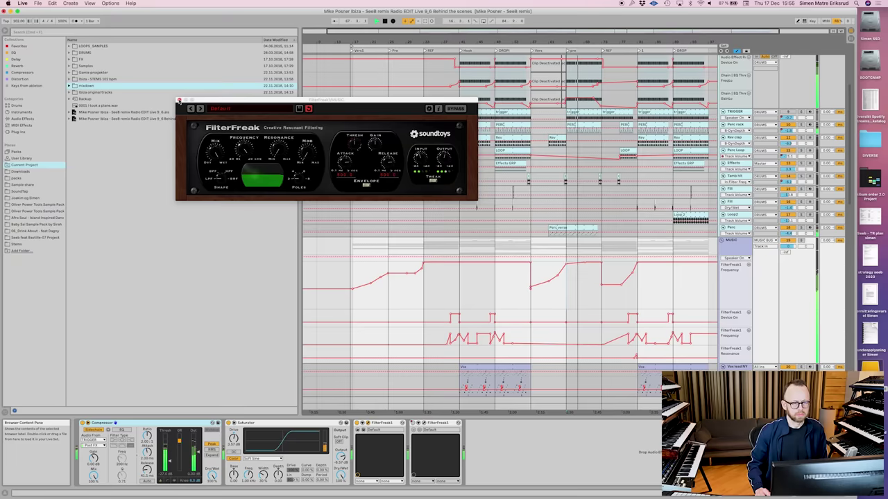
click(179, 100)
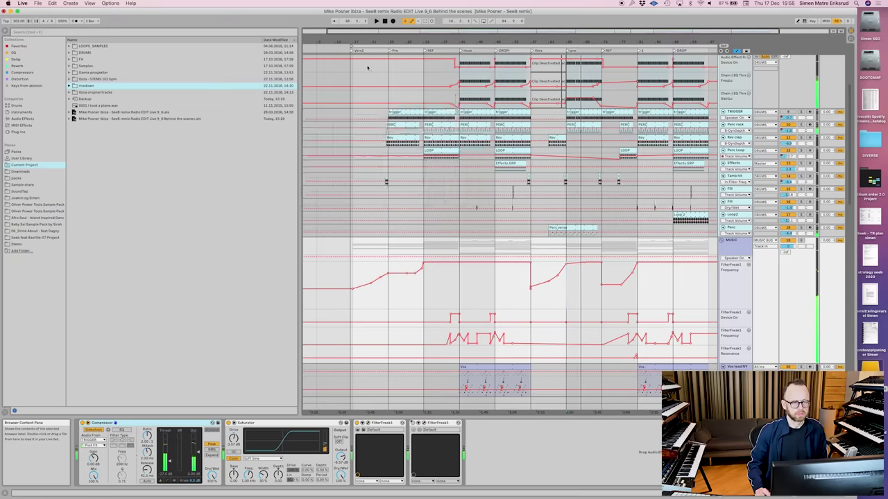
- Select the Marimba clip in the last DROP section and audition the Marimba track in solo
scroll(555, 229, down, 10)
click(661, 260)
click(735, 258)
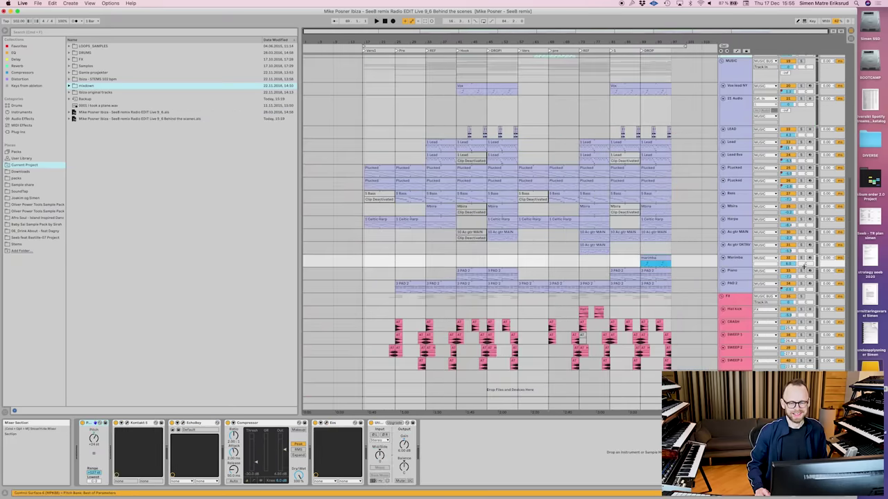
click(802, 258)
key(space)
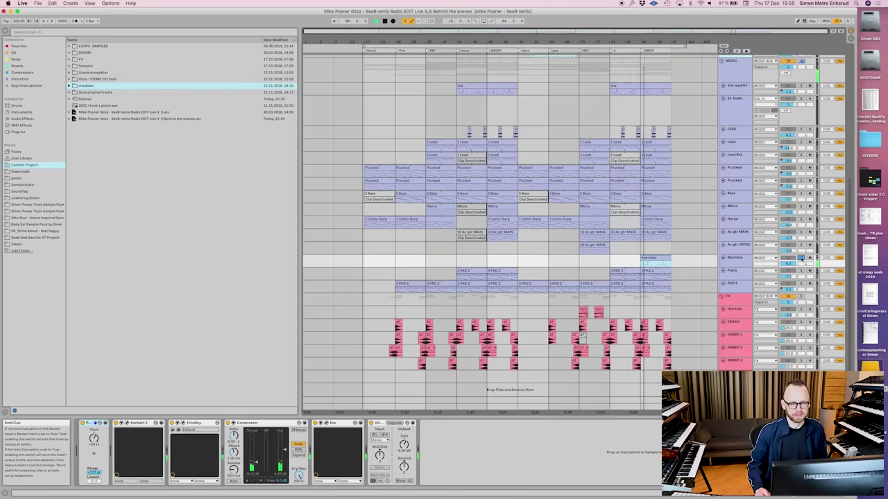
key(space)
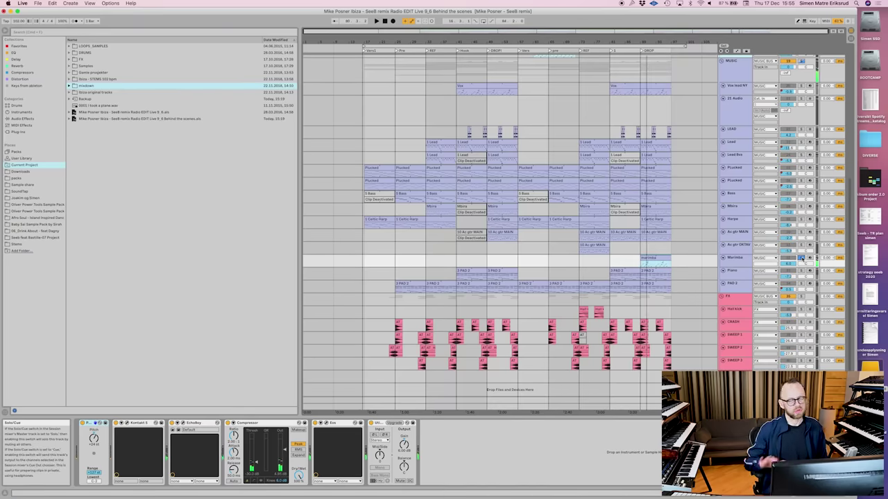
- Unsolo the Marimba track and play the last DROP section with all tracks
click(802, 258)
key(space)
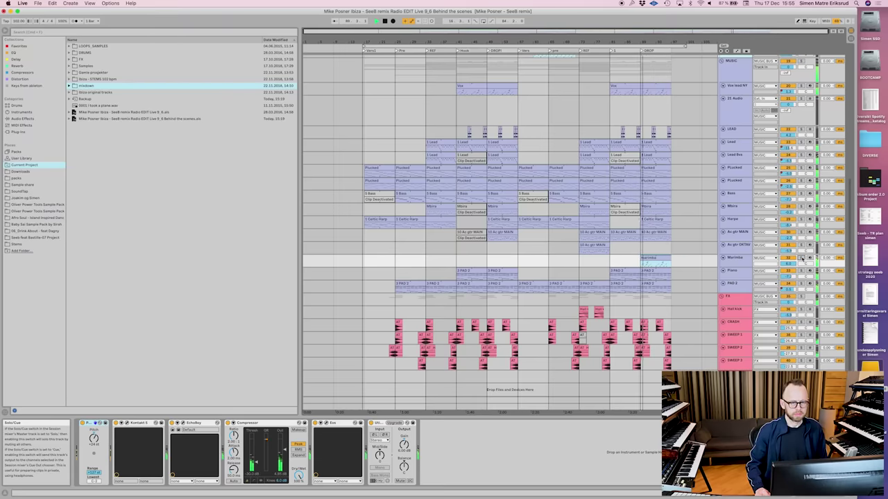
scroll(523, 303, up, 5)
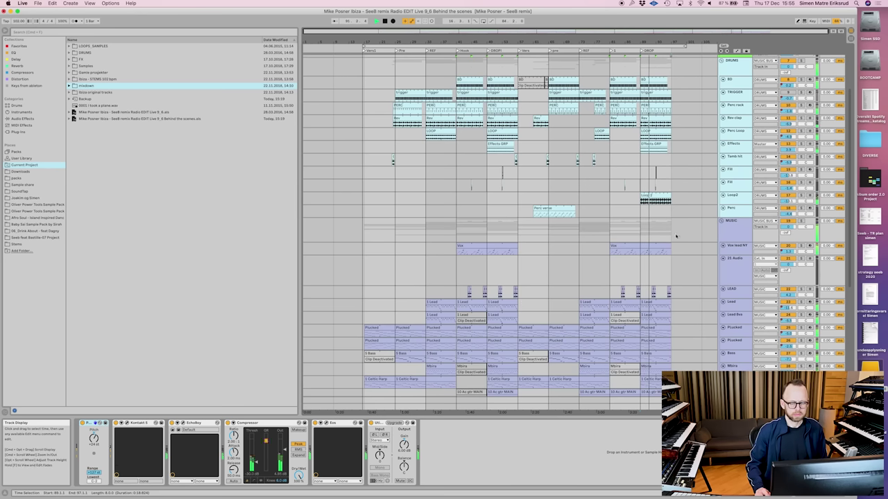
- Solo the MUSIC group and audition the last DROP section with its Saturator bypassed and then re-enabled
click(640, 251)
click(745, 238)
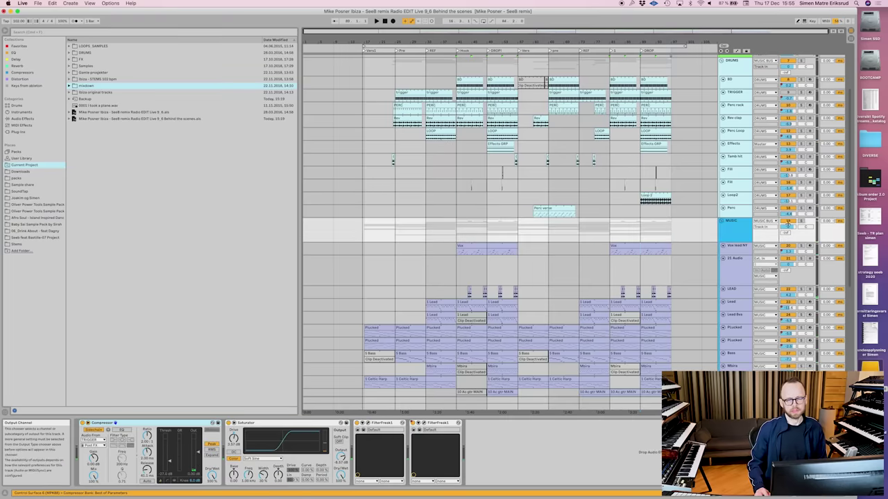
click(801, 220)
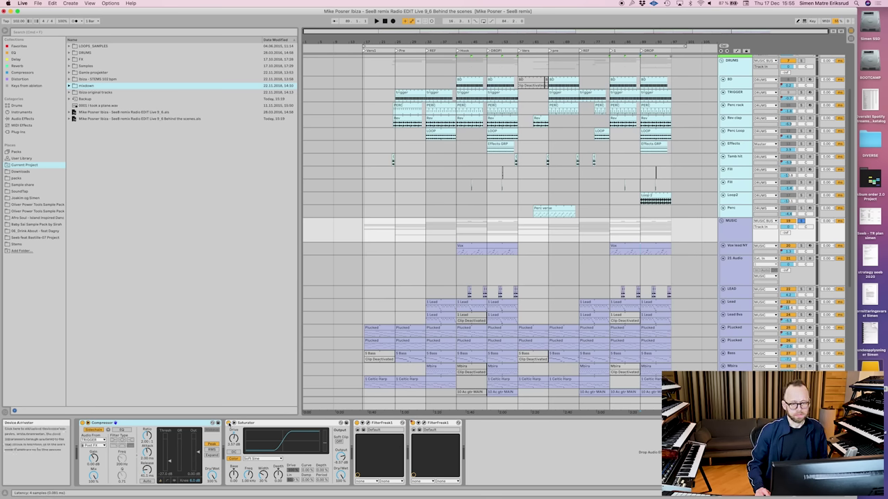
key(space)
click(230, 424)
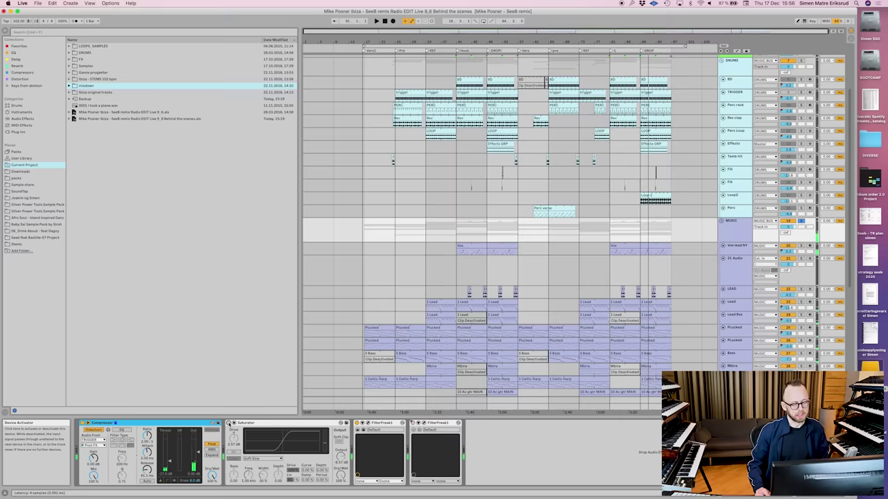
click(230, 423)
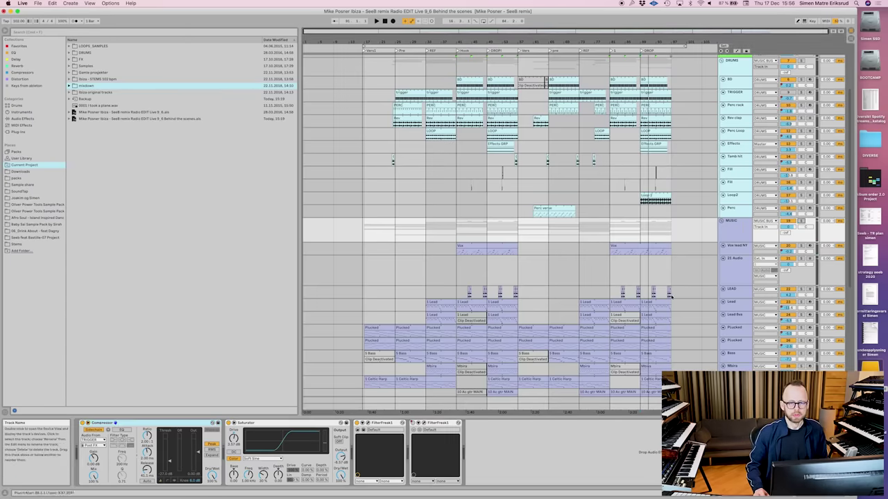
- Fold the MUSIC group and select the MUSIC BUS track to show its effects
scroll(664, 297, down, 5)
scroll(664, 297, down, 1)
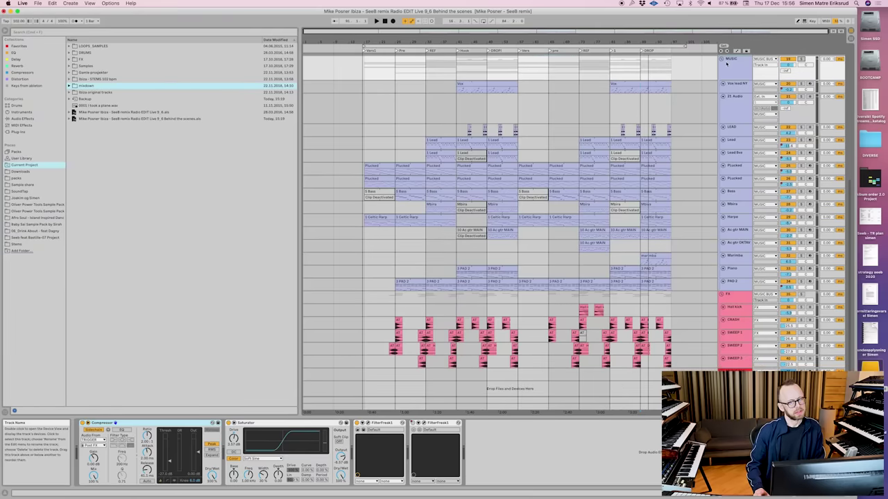
click(722, 58)
click(737, 156)
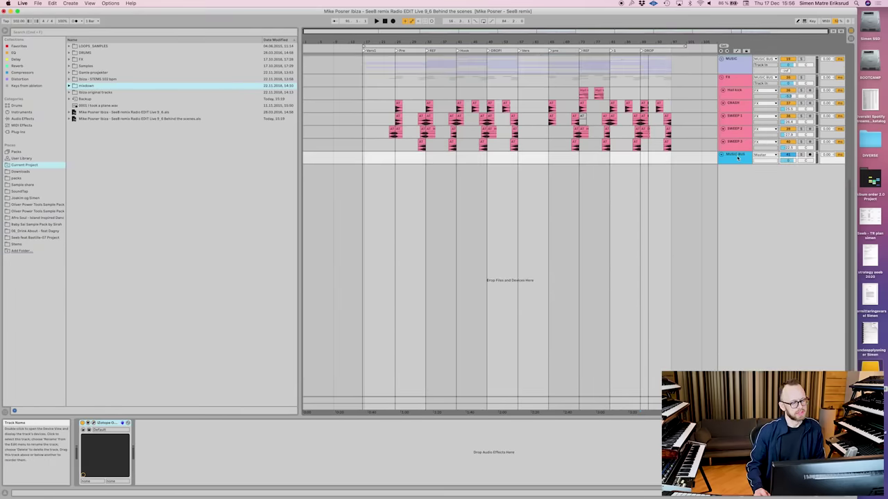
- Show the MUSIC BUS track's iZotope Ozone 5 plug-in window and audition the last DROP section through it
click(94, 423)
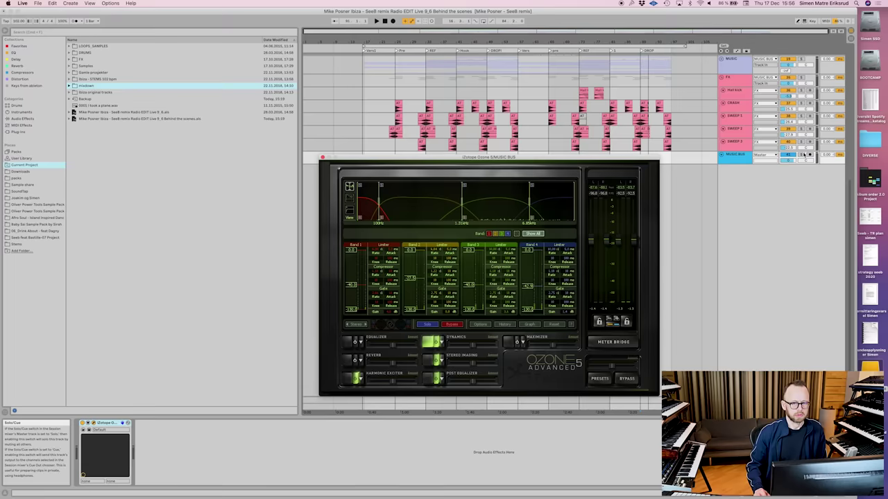
drag(485, 158, 497, 186)
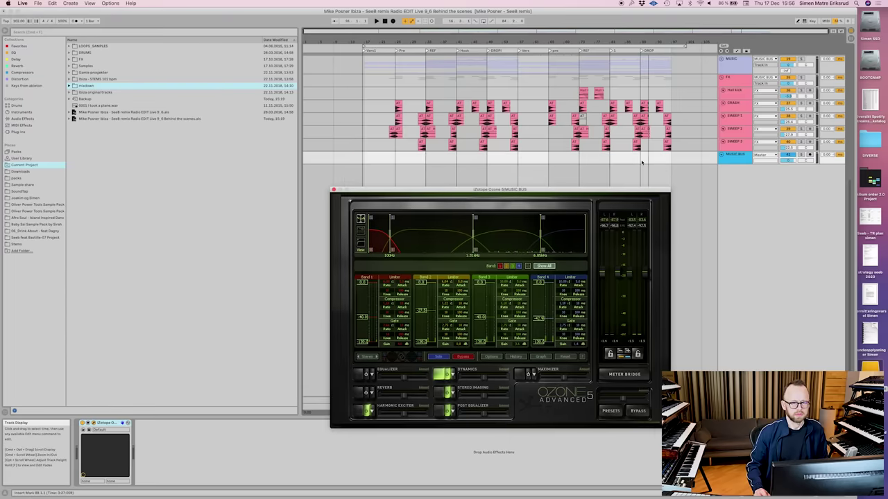
click(643, 157)
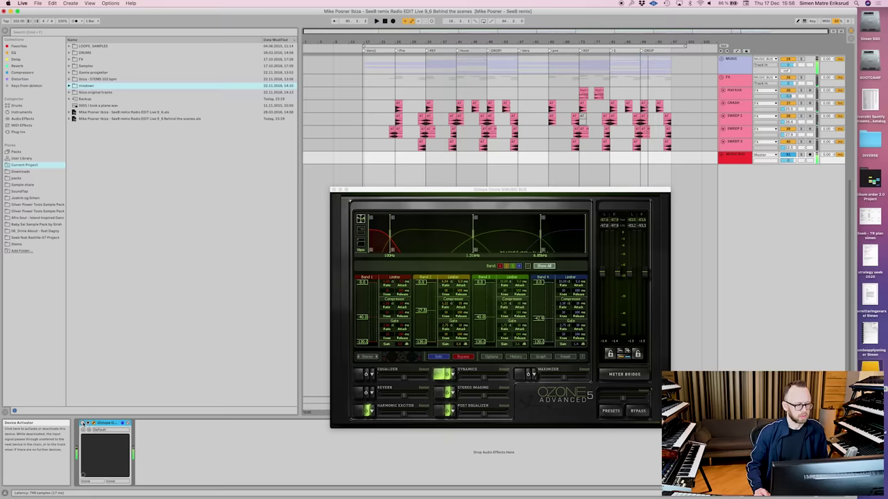
key(space)
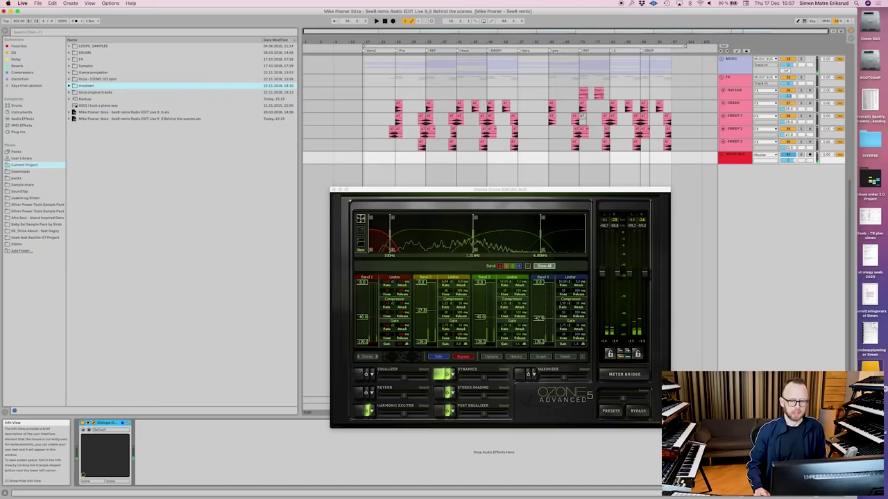
- Select the Master track and show its iZotope Ozone 5 and Satin plug-in windows side by side
click(735, 406)
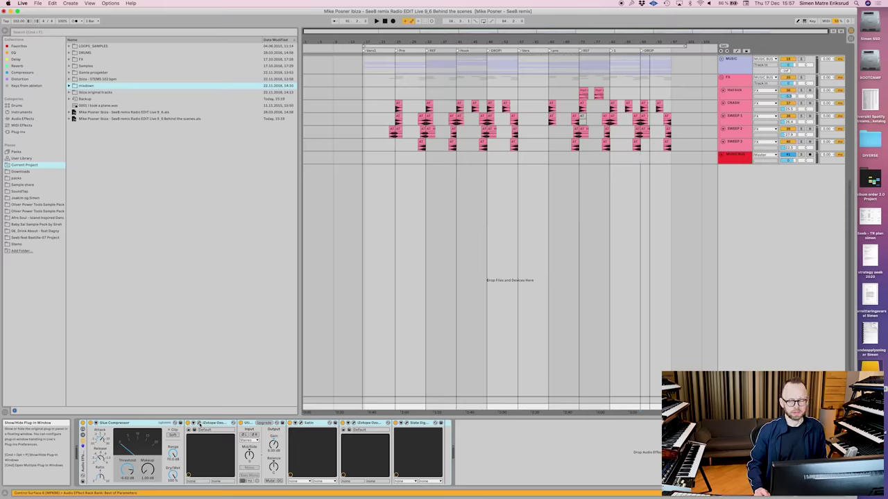
click(200, 424)
drag(708, 251, 661, 207)
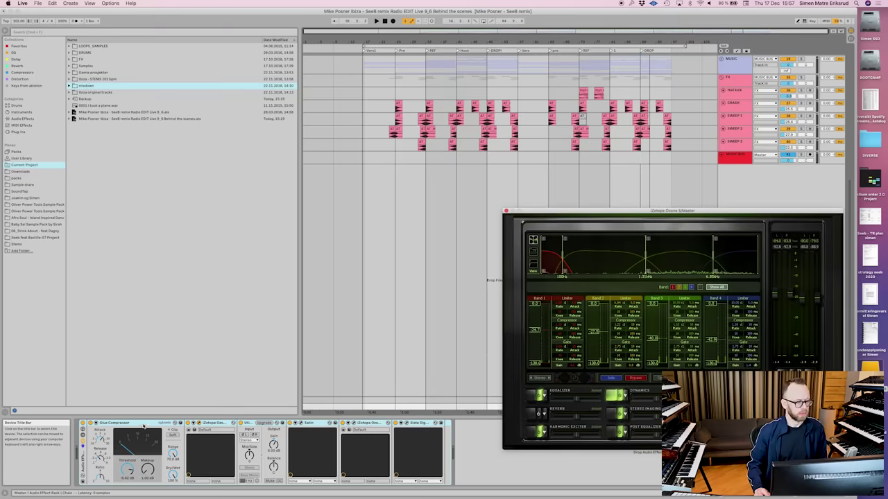
click(302, 423)
drag(290, 11, 181, 90)
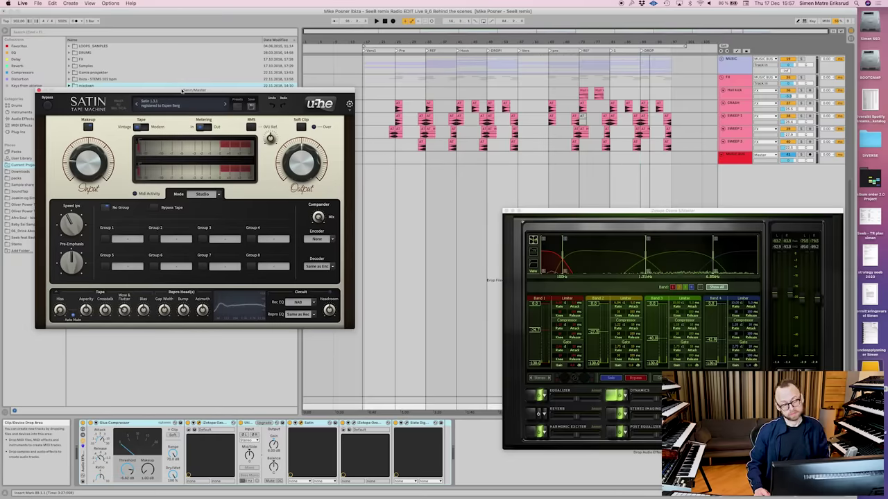
- Show the Master track's Ozone 5 Equalizer and Slate Digital FG-X plug-in windows, with FG-X in front
click(358, 425)
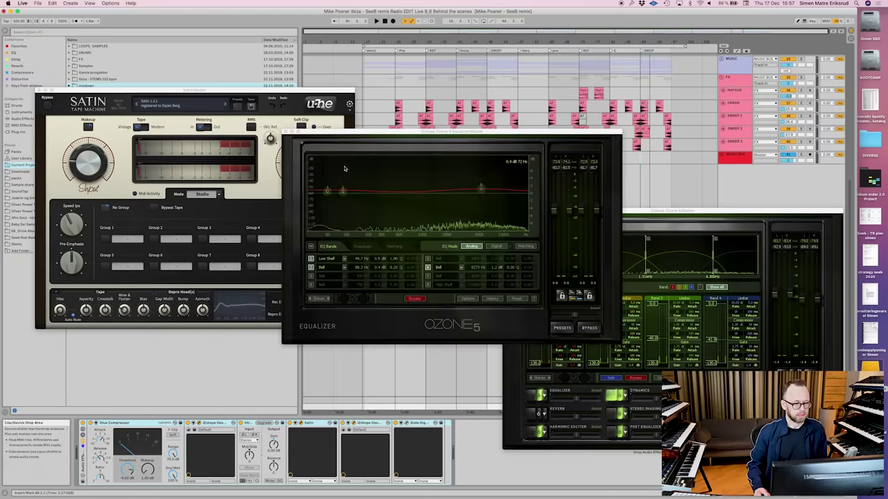
drag(431, 133, 521, 50)
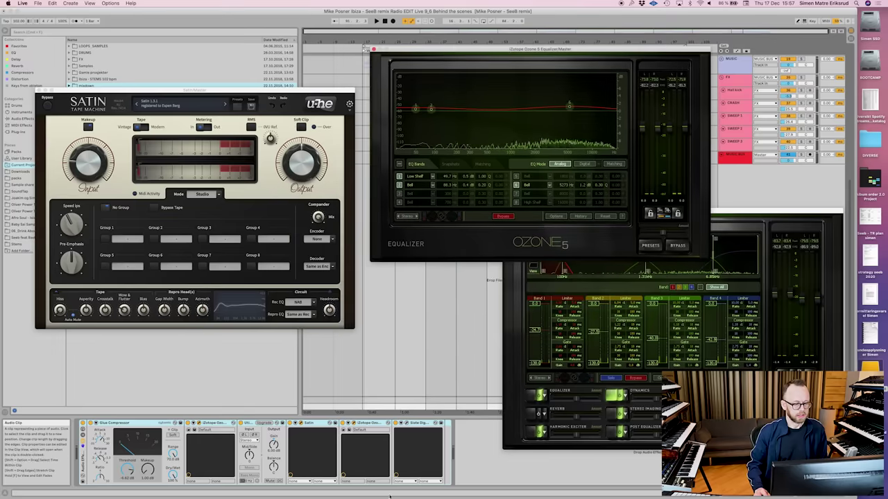
click(408, 426)
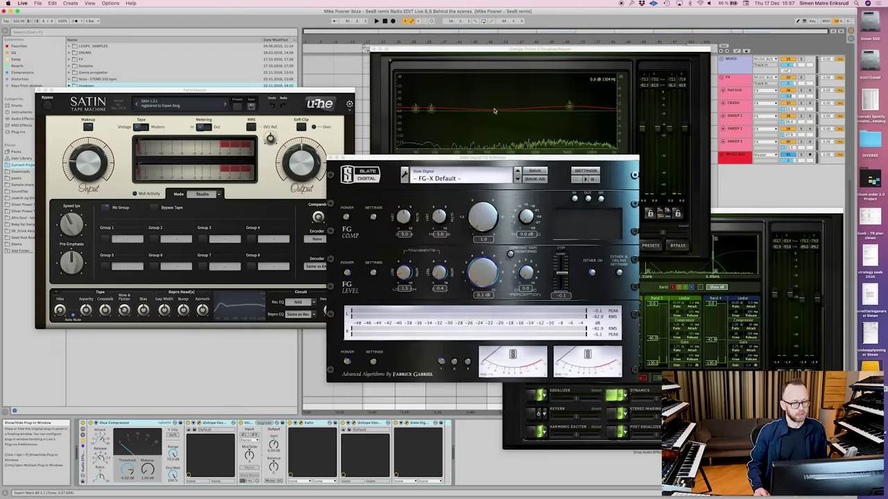
click(434, 152)
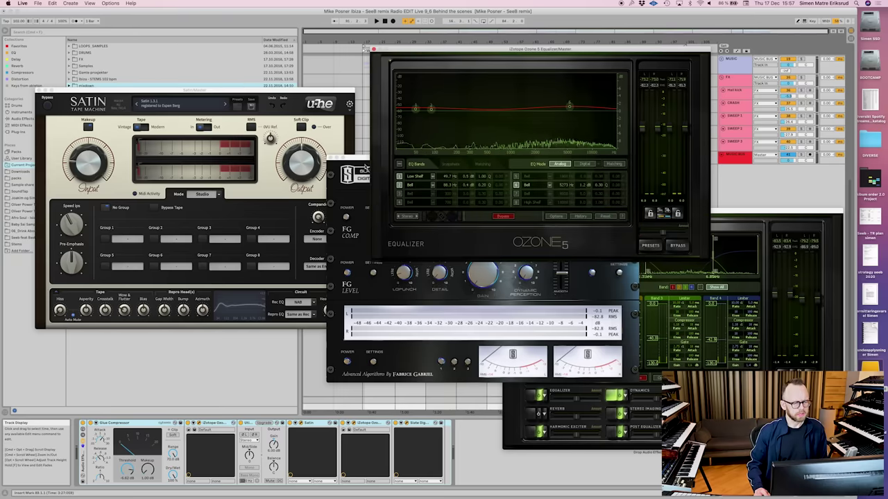
click(359, 160)
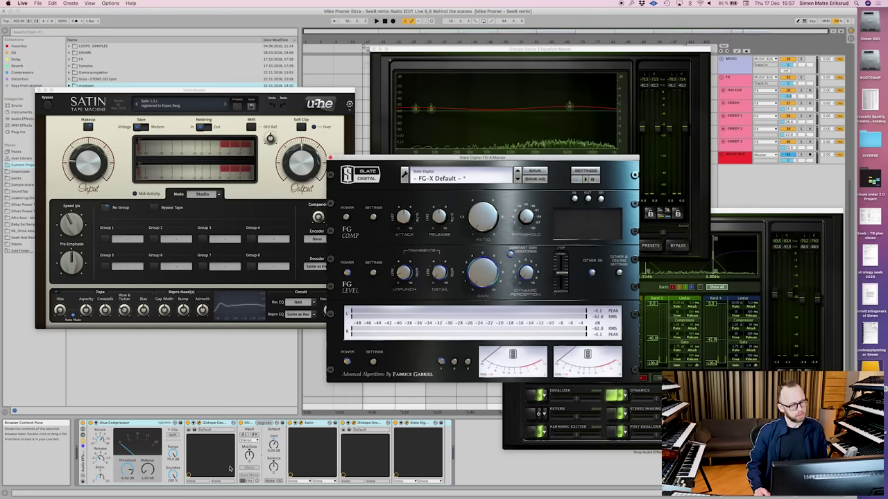
- Audition the last DROP section with the Master track's effect rack bypassed and then re-enabled
click(83, 424)
key(space)
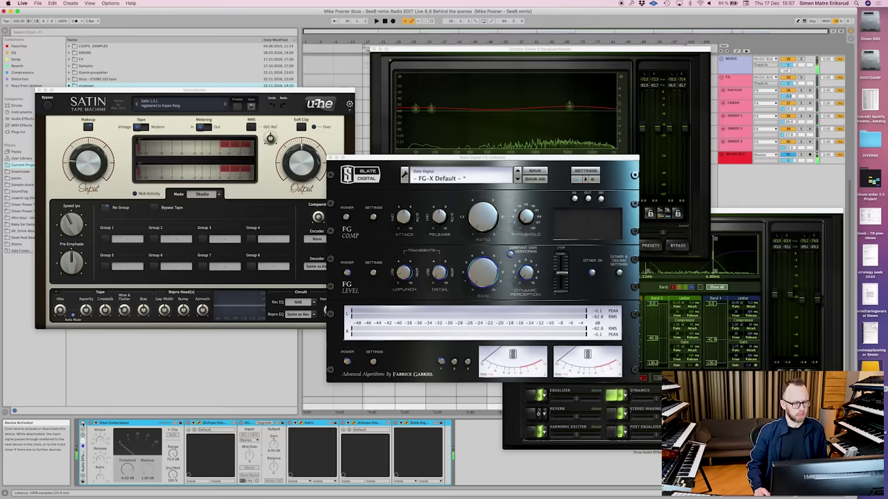
key(space)
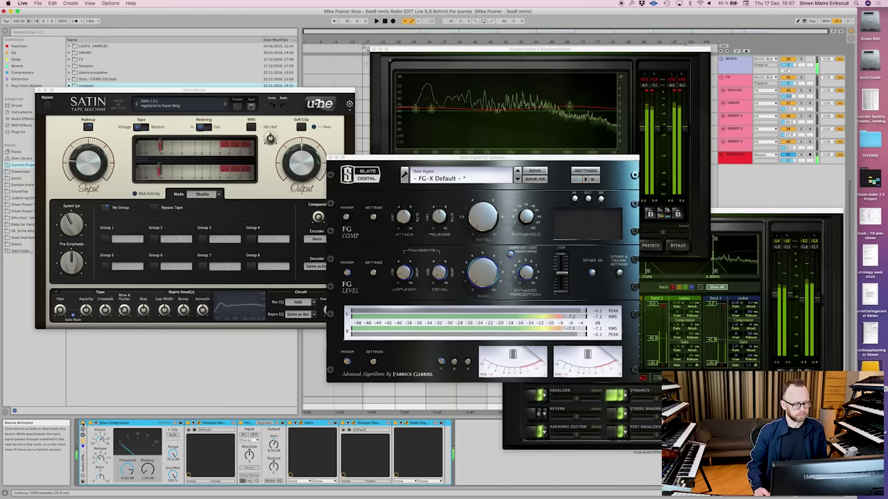
key(space)
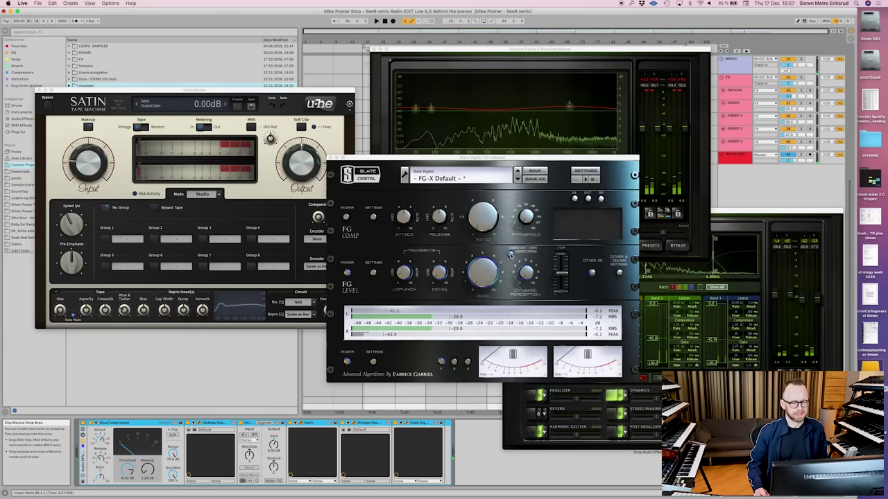
- Close the FG-X and Satin windows and move the Ozone 5 Equalizer window clear of the other Ozone window
click(330, 158)
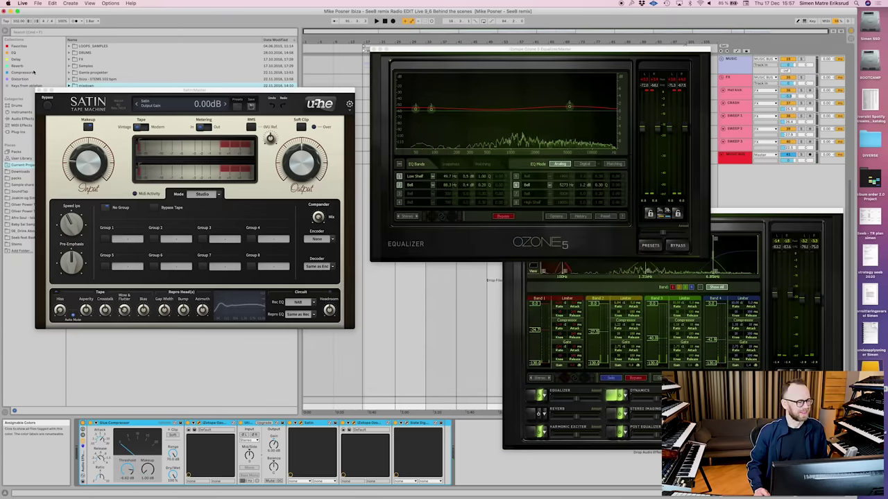
click(38, 91)
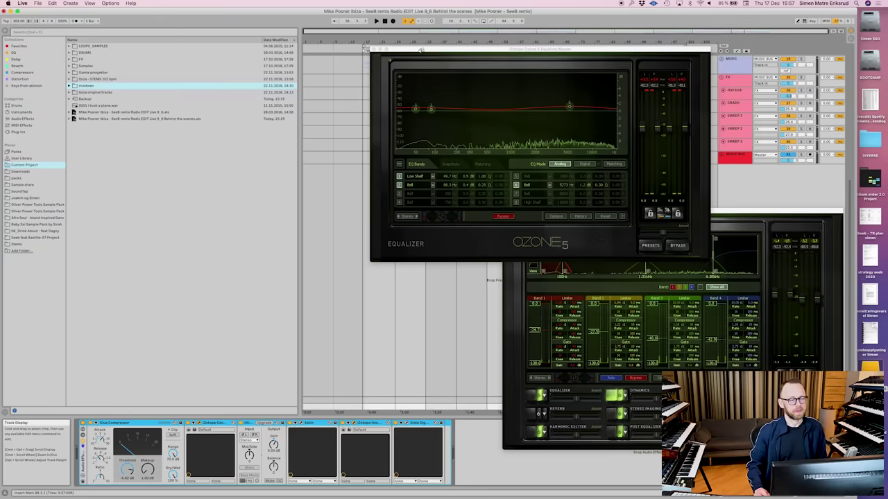
drag(441, 55, 186, 106)
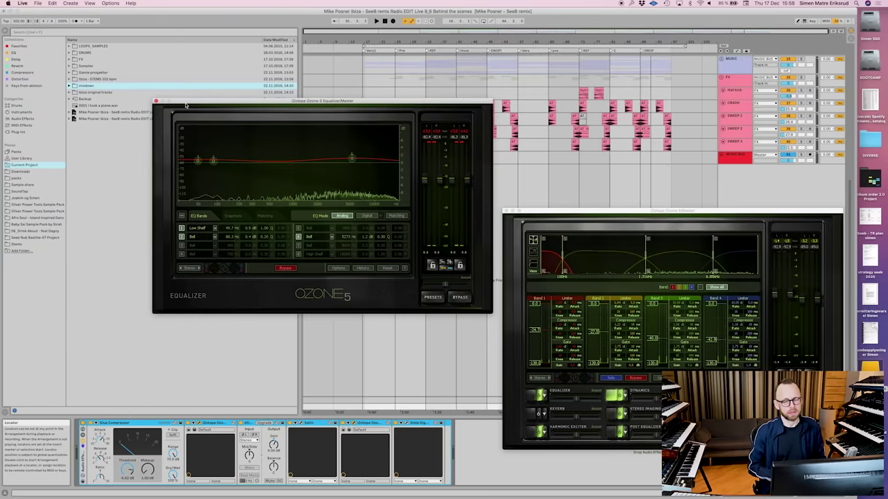